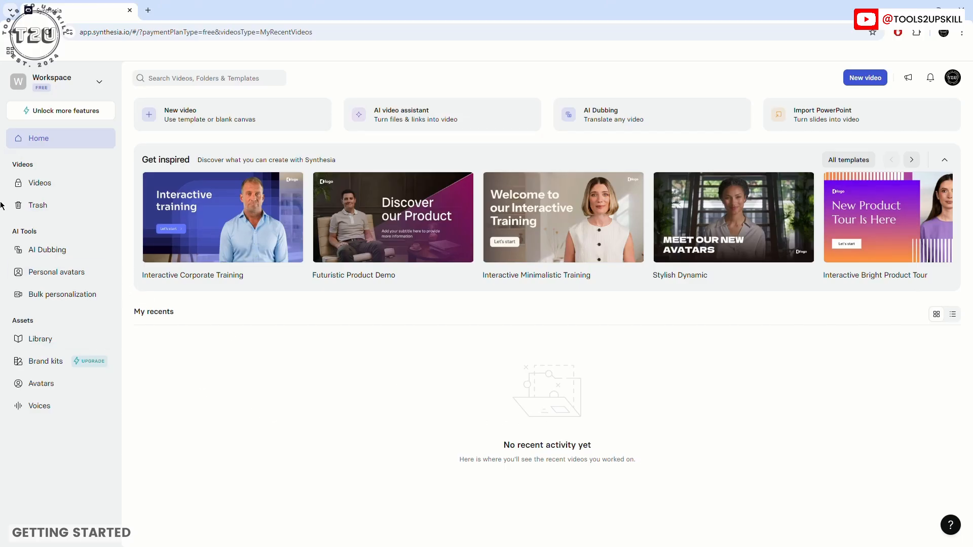
From the home dashboard, open the Create new video template gallery and clear the Interactive filter to list all templates
{"action": "left_click", "coordinate": [36, 142]}
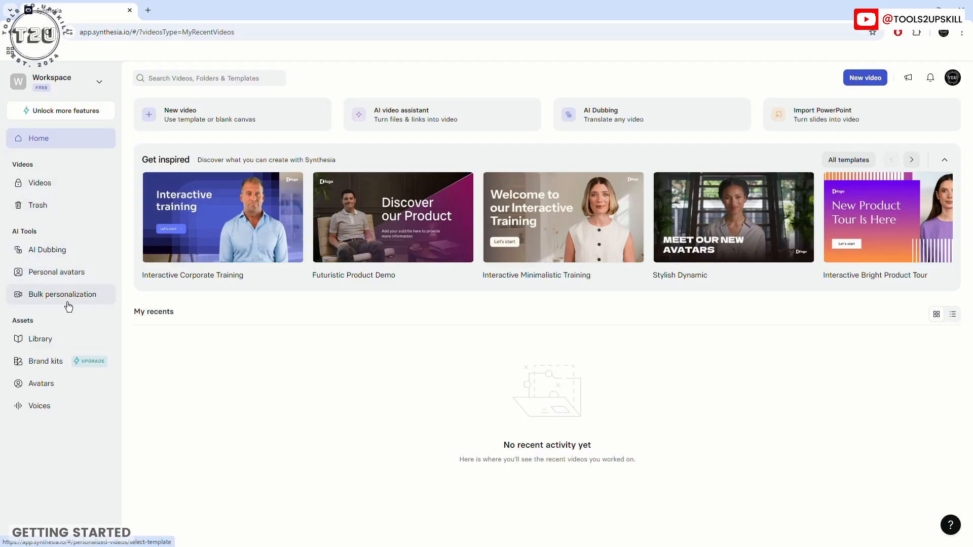
{"action": "mouse_move", "coordinate": [243, 228]}
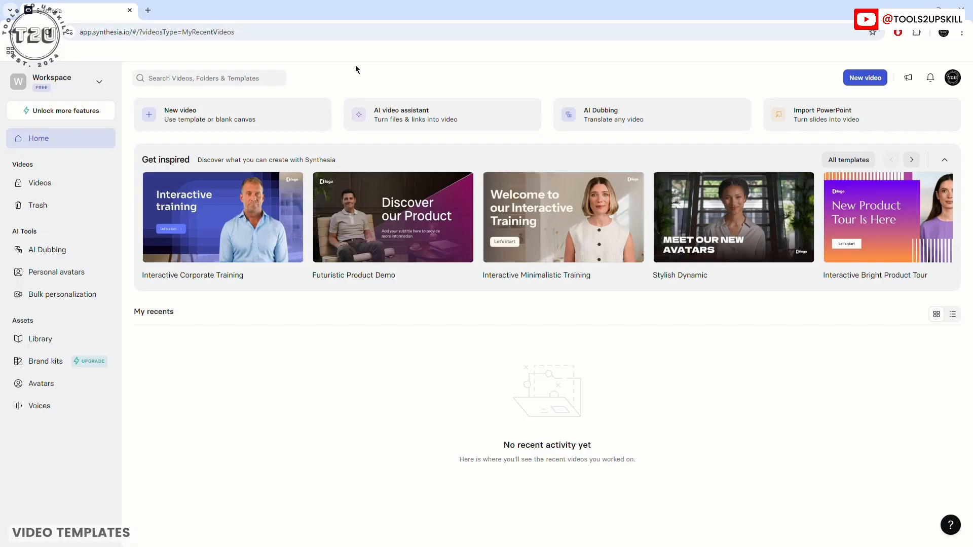
{"action": "left_click", "coordinate": [174, 113]}
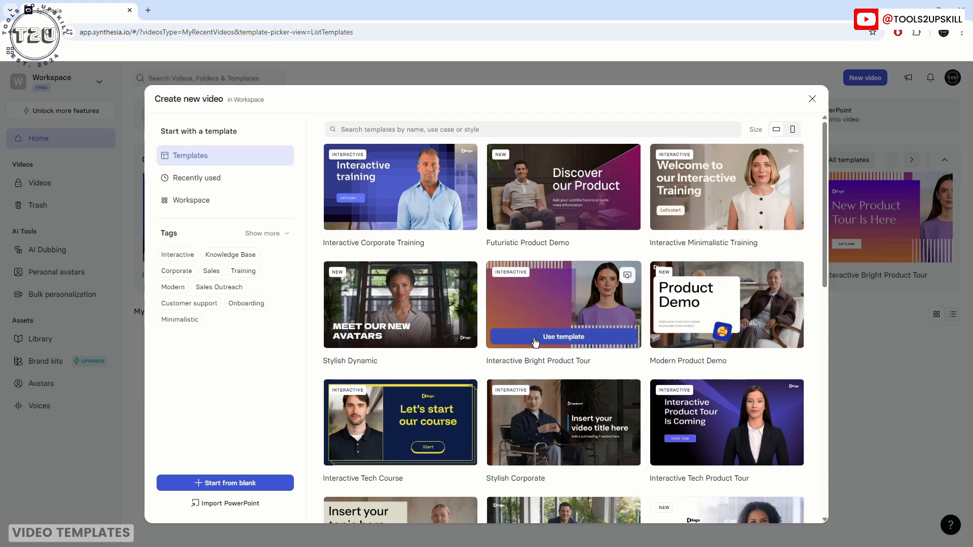
{"action": "mouse_move", "coordinate": [828, 177]}
{"action": "left_mouse_down"}
{"action": "mouse_move", "coordinate": [810, 294]}
{"action": "mouse_move", "coordinate": [821, 396]}
{"action": "mouse_move", "coordinate": [810, 281]}
{"action": "mouse_move", "coordinate": [823, 175]}
{"action": "left_mouse_up"}
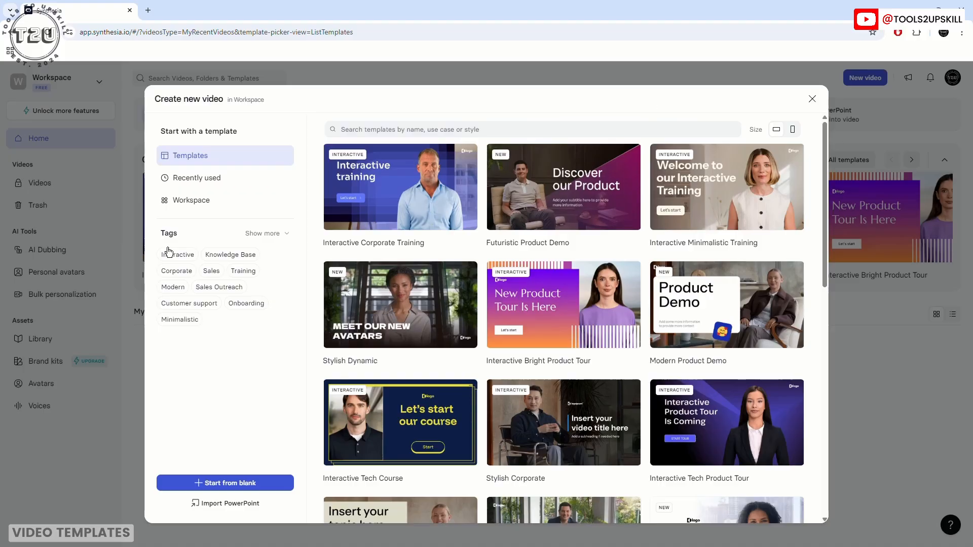
{"action": "left_click", "coordinate": [182, 258]}
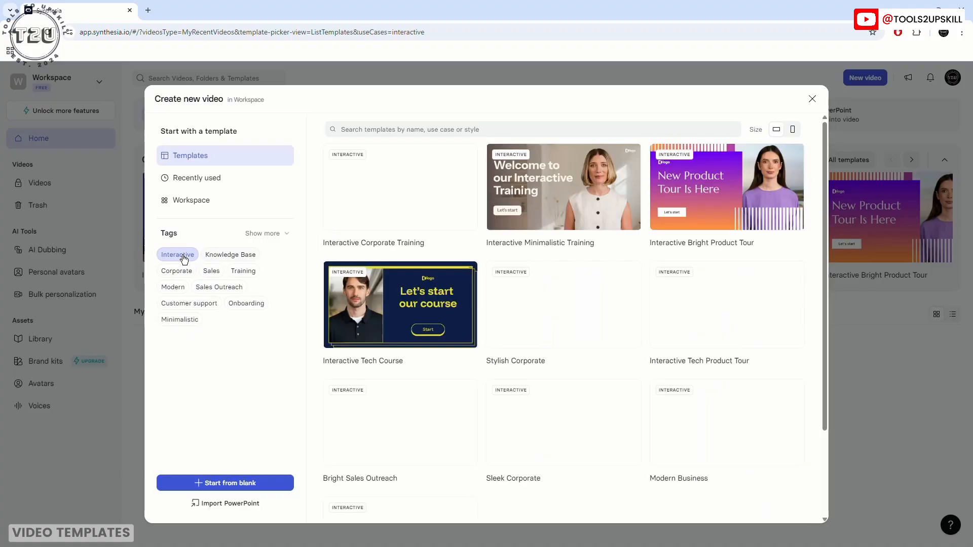
{"action": "left_click", "coordinate": [228, 260]}
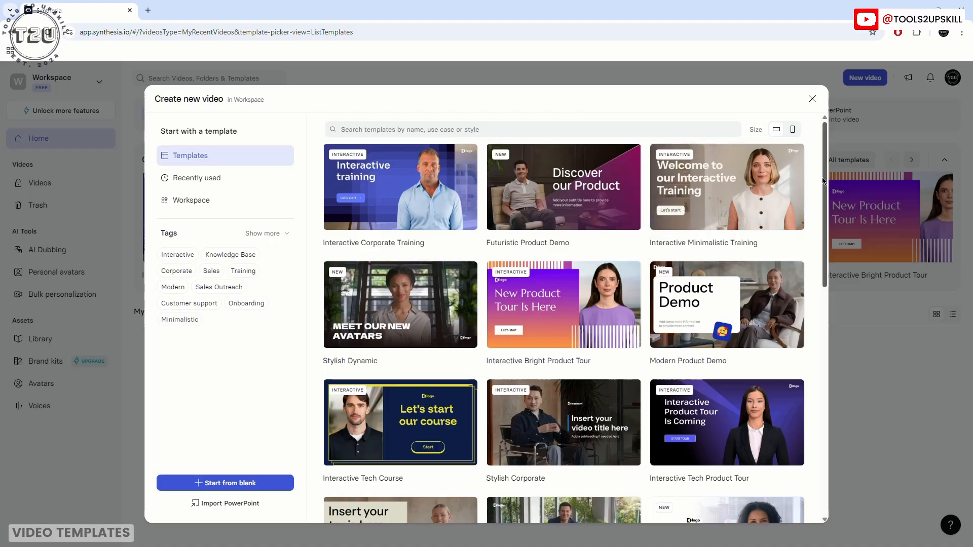
{"action": "mouse_move", "coordinate": [613, 335]}
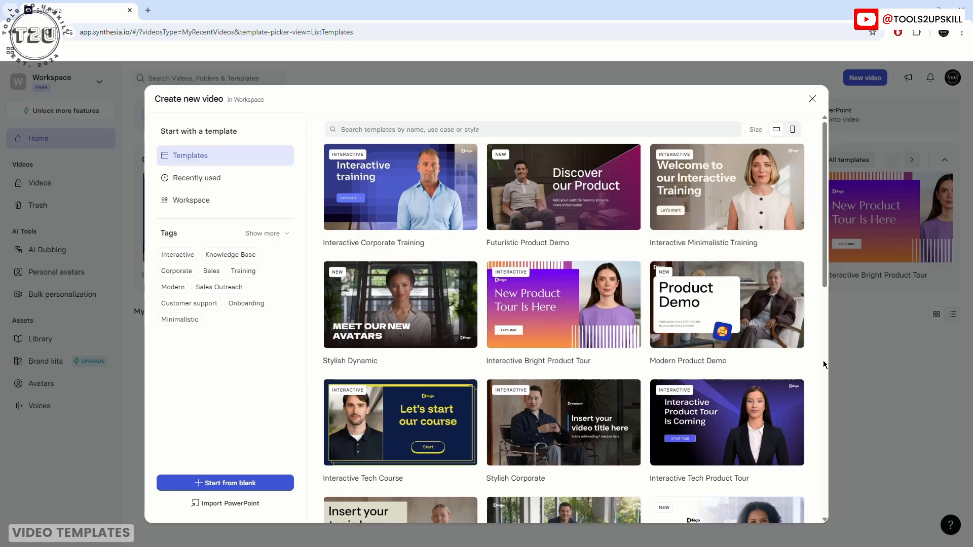
{"action": "scroll", "coordinate": [816, 370], "scroll_direction": "down", "scroll_amount": 5}
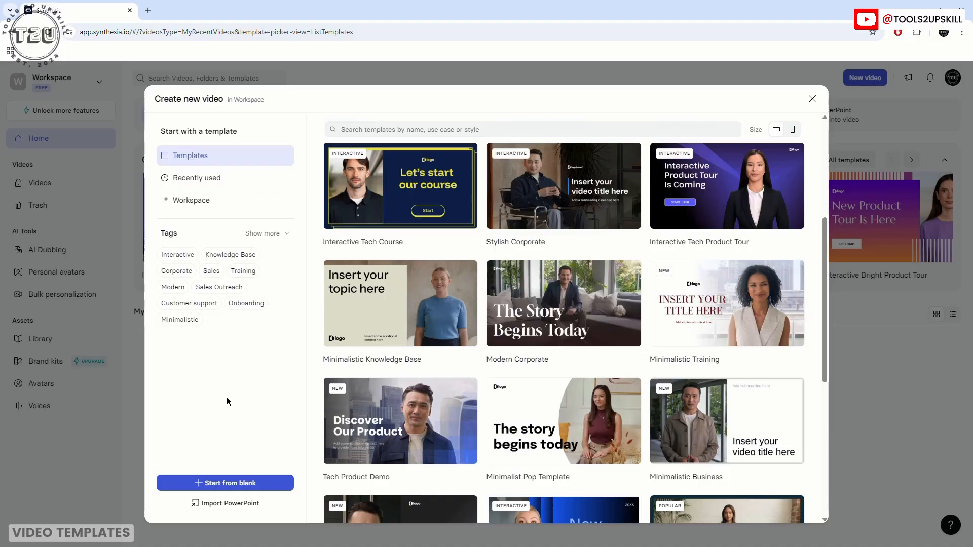
{"action": "scroll", "coordinate": [345, 400], "scroll_direction": "down", "scroll_amount": 6}
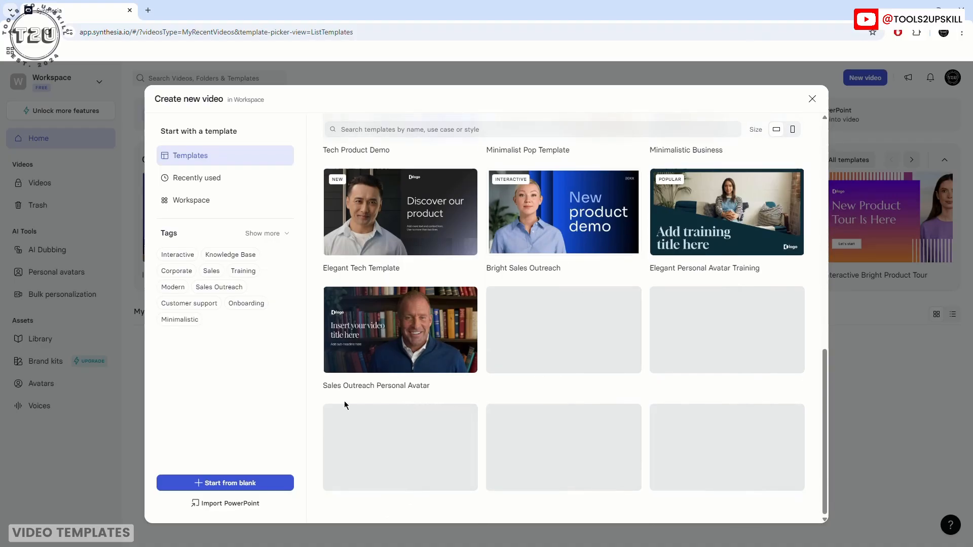
{"action": "scroll", "coordinate": [469, 379], "scroll_direction": "down", "scroll_amount": 10}
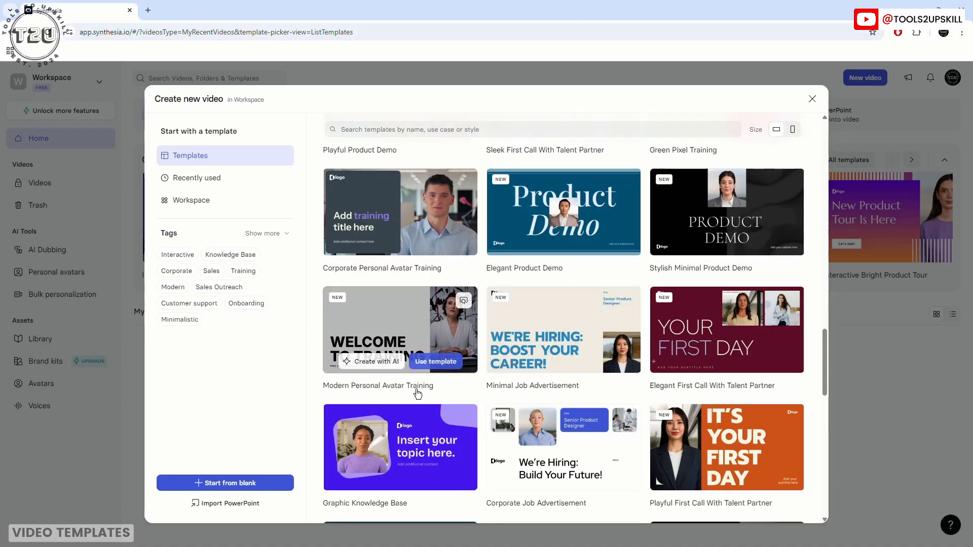
{"action": "scroll", "coordinate": [415, 405], "scroll_direction": "up", "scroll_amount": 15}
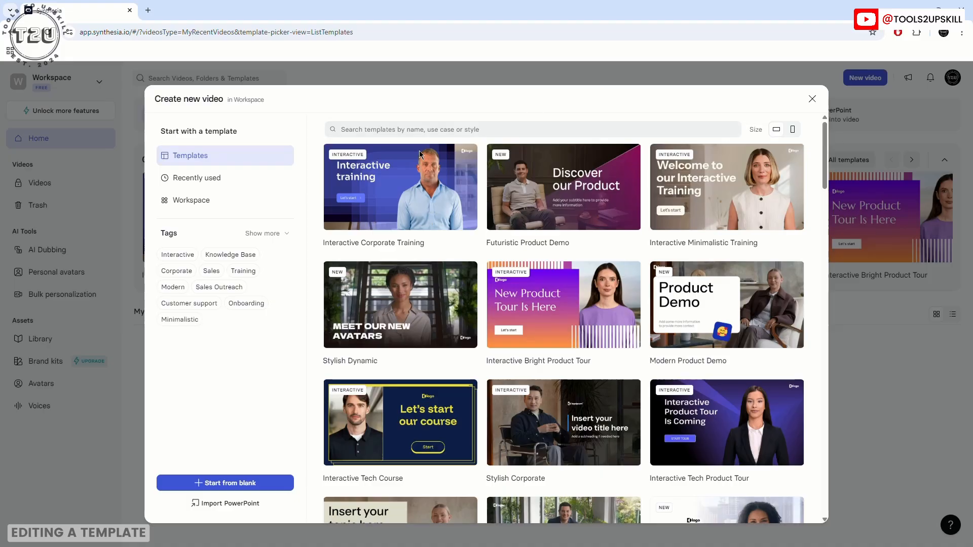
{"action": "mouse_move", "coordinate": [401, 153]}
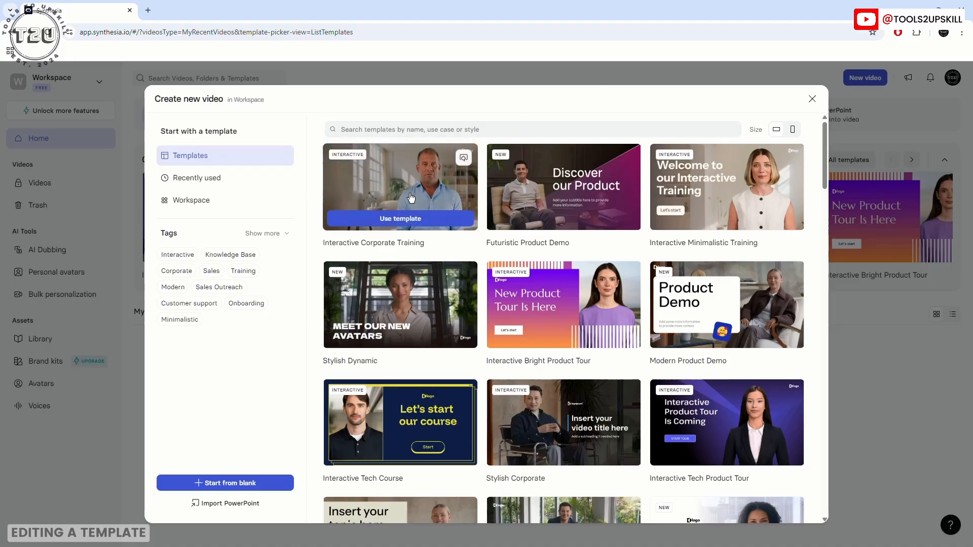
Create a video from the Interactive Corporate Training template and review the tour's script-editing step
{"action": "left_click", "coordinate": [401, 219]}
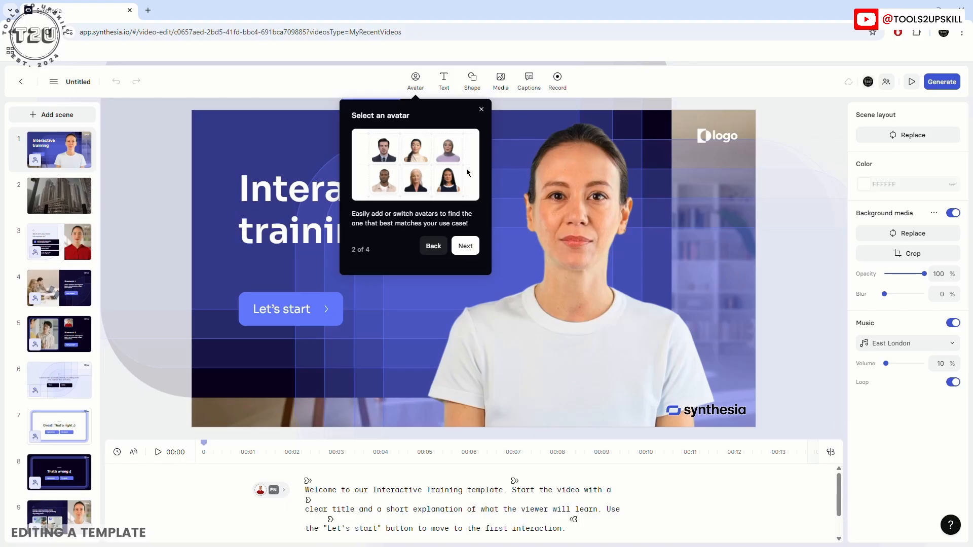
{"action": "left_click", "coordinate": [434, 248]}
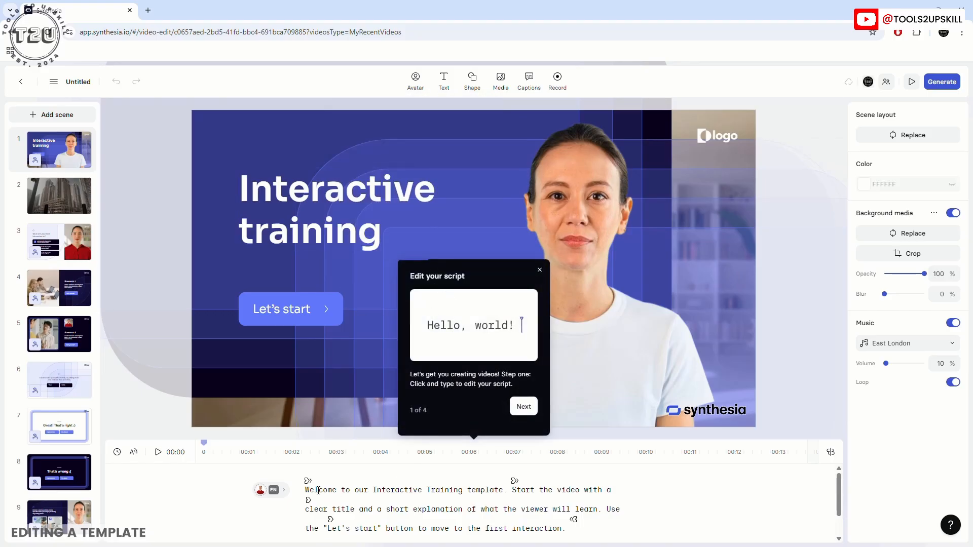
{"action": "left_click_drag", "start_coordinate": [304, 489], "coordinate": [566, 529]}
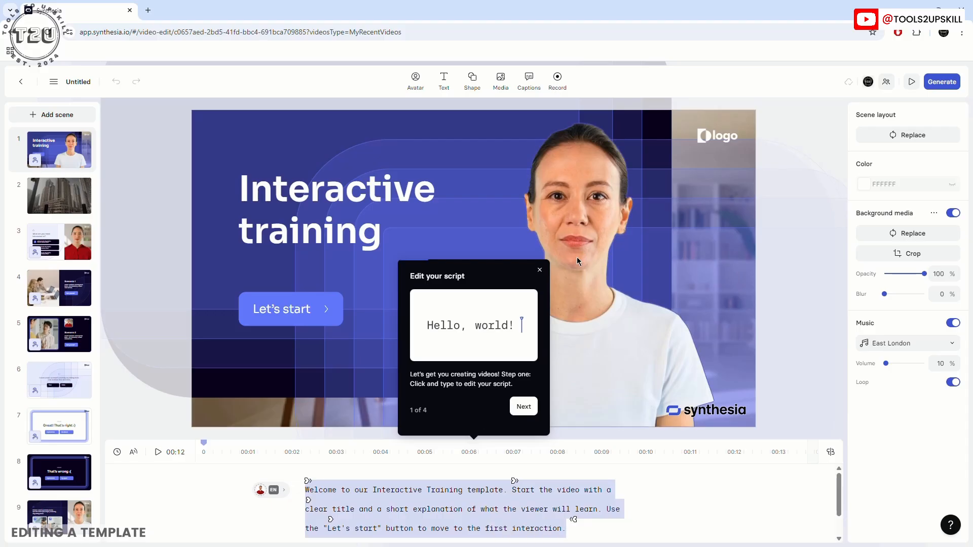
Go through the tour's avatar and voice steps without changing anything, then finish the tour
{"action": "left_click", "coordinate": [522, 406]}
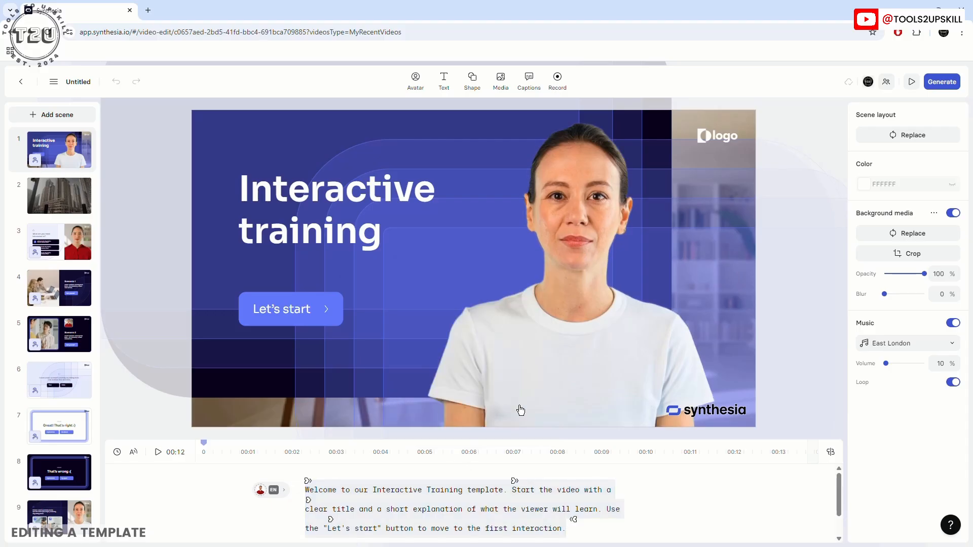
{"action": "left_click", "coordinate": [415, 83]}
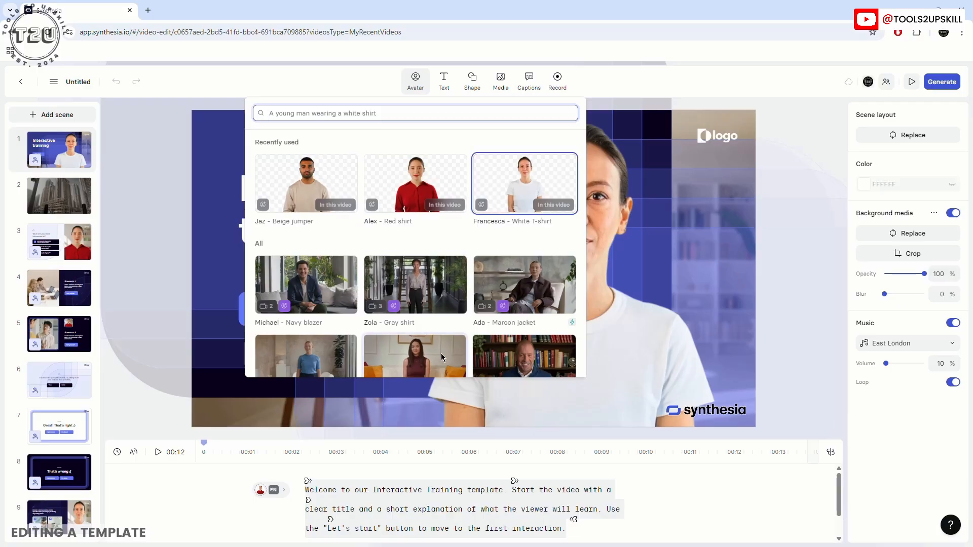
{"action": "scroll", "coordinate": [457, 304], "scroll_direction": "down", "scroll_amount": 5}
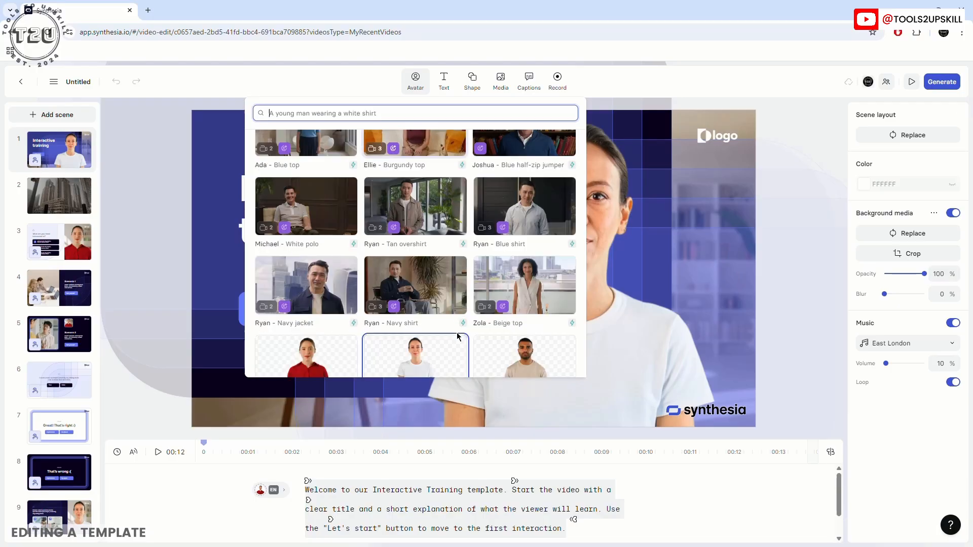
{"action": "left_click", "coordinate": [319, 83]}
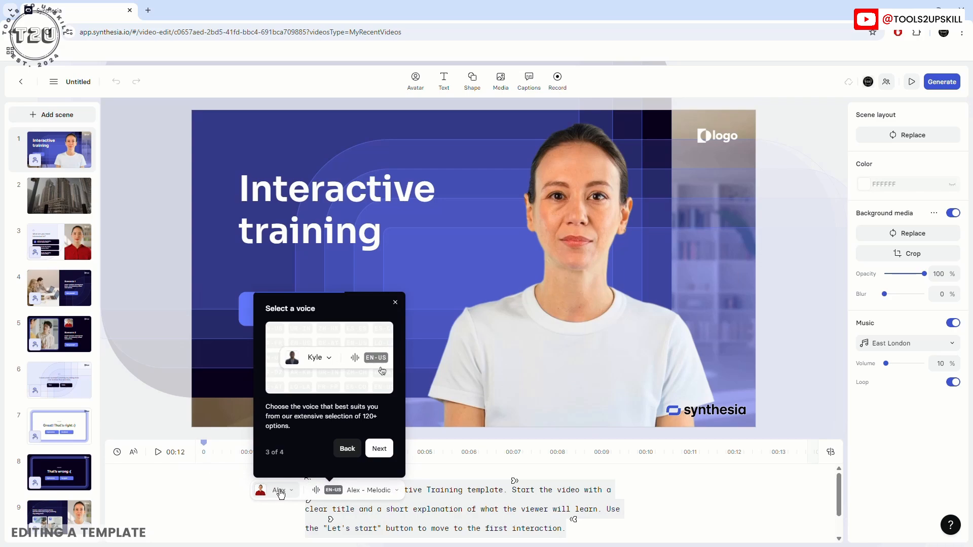
{"action": "left_click", "coordinate": [279, 490]}
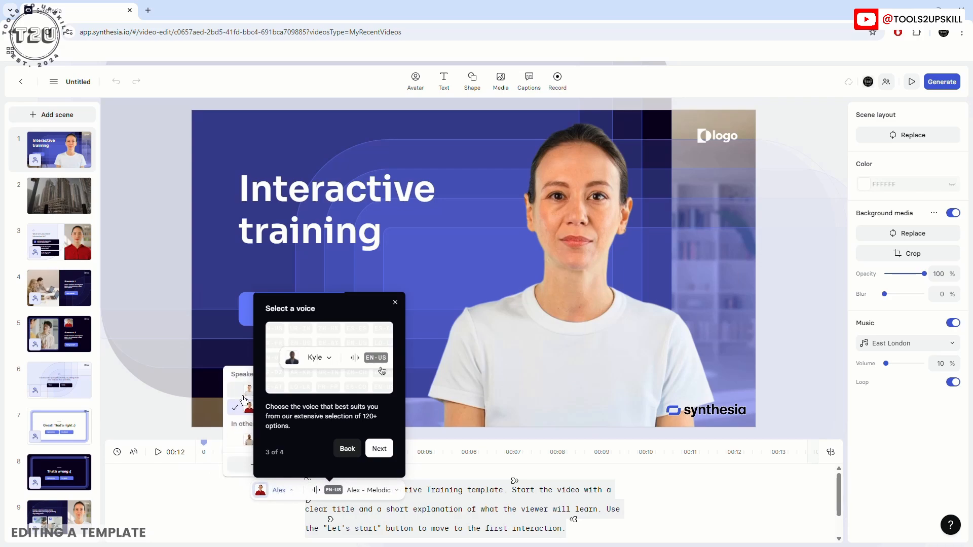
{"action": "left_click", "coordinate": [385, 450]}
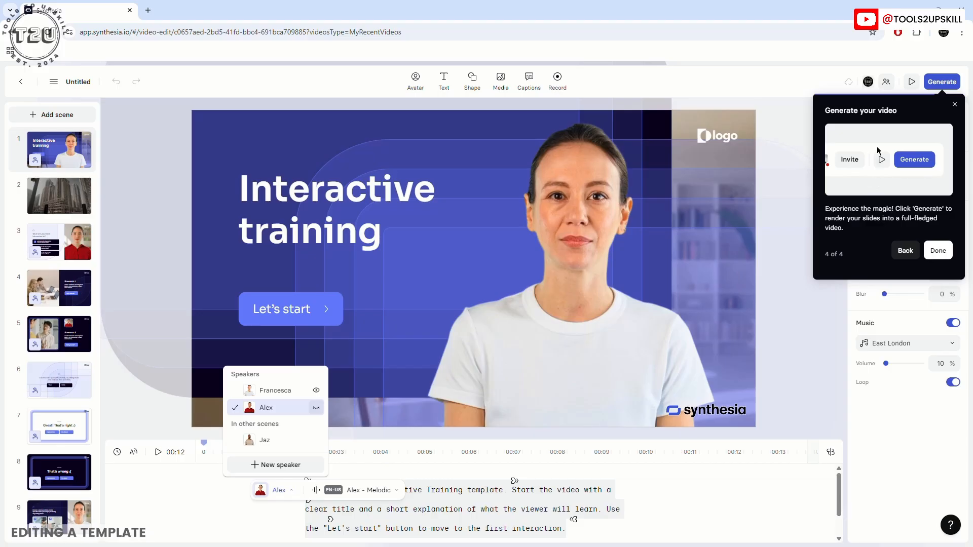
{"action": "left_click", "coordinate": [937, 250]}
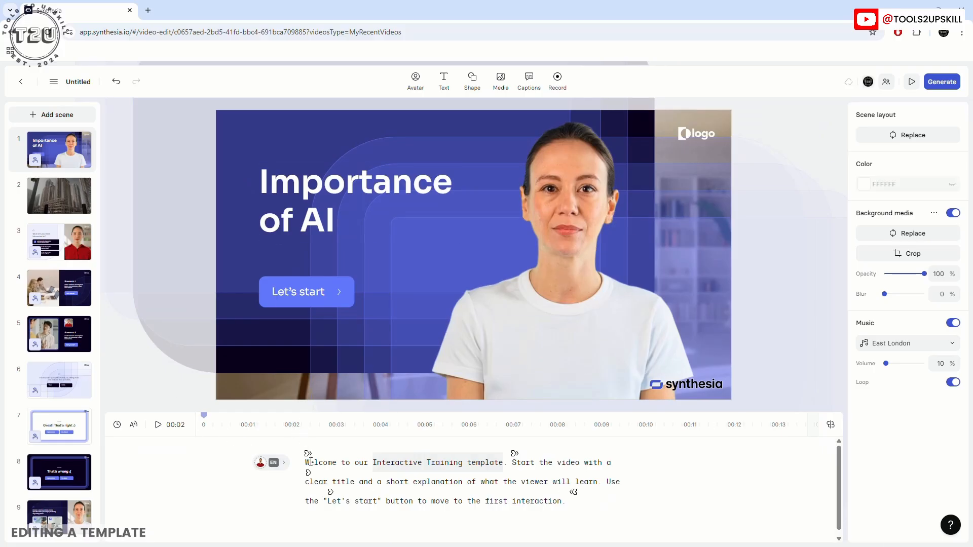
Preview scene 1 on the timeline, replaying it from the start and from just before 3 seconds
{"action": "left_click_drag", "start_coordinate": [311, 463], "coordinate": [648, 499]}
{"action": "left_click", "coordinate": [650, 498]}
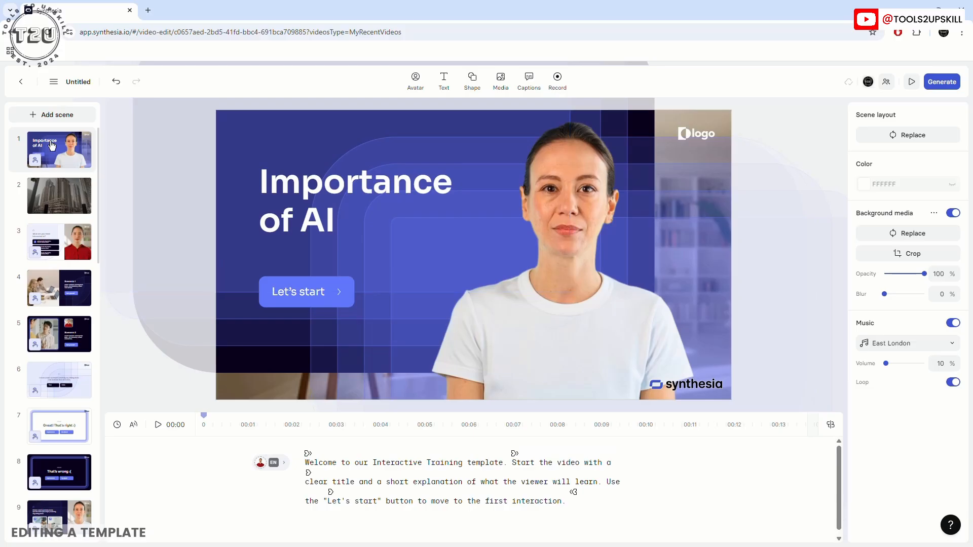
{"action": "left_click", "coordinate": [158, 425]}
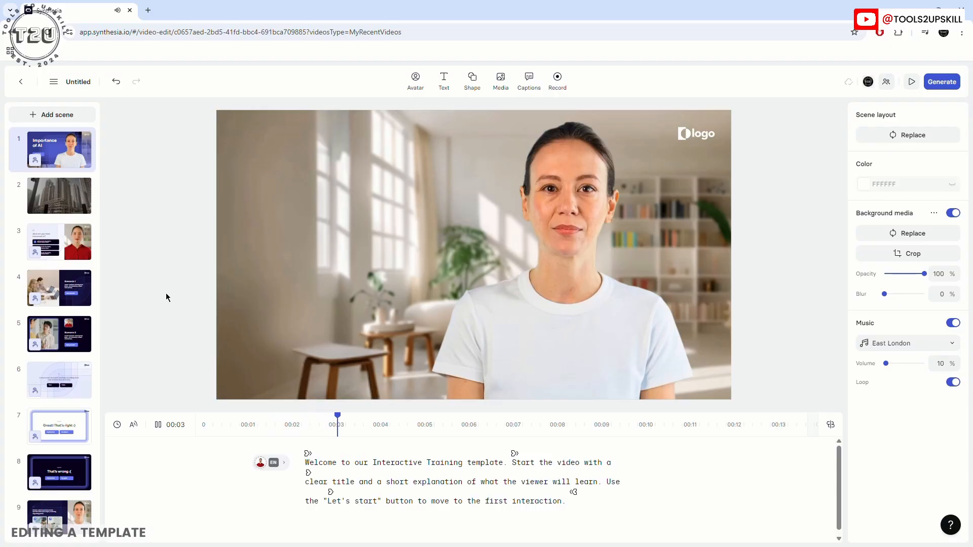
{"action": "left_click", "coordinate": [158, 425]}
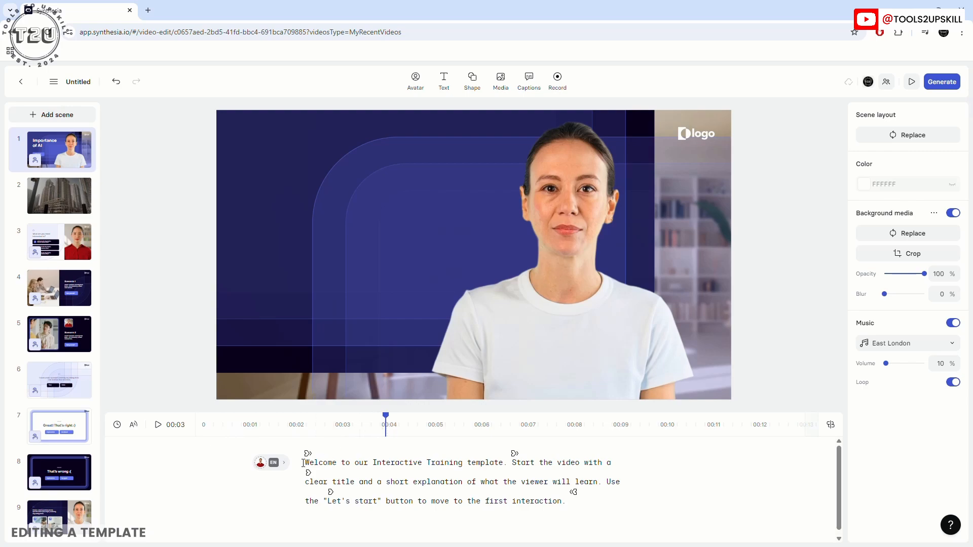
{"action": "mouse_move", "coordinate": [254, 472]}
{"action": "left_click_drag", "start_coordinate": [385, 424], "coordinate": [181, 428]}
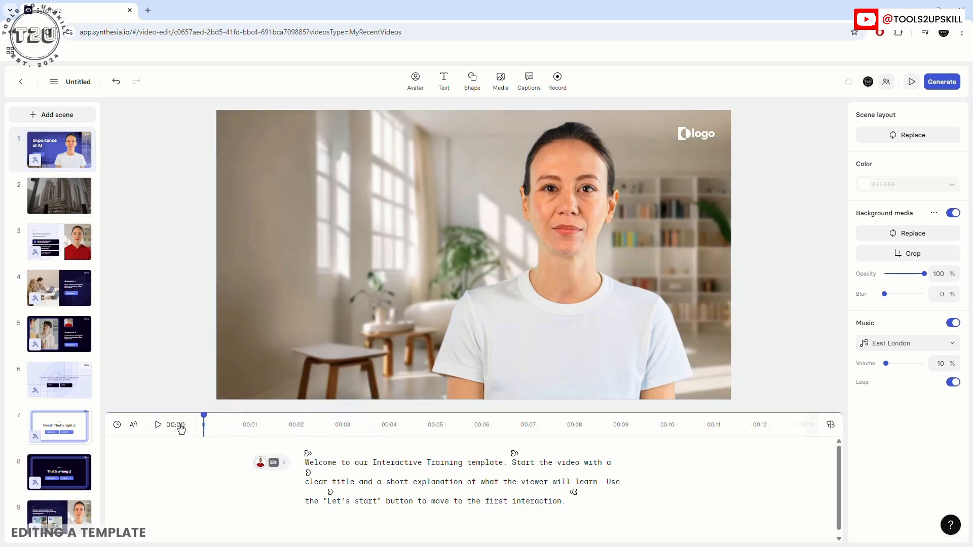
{"action": "left_click", "coordinate": [158, 425]}
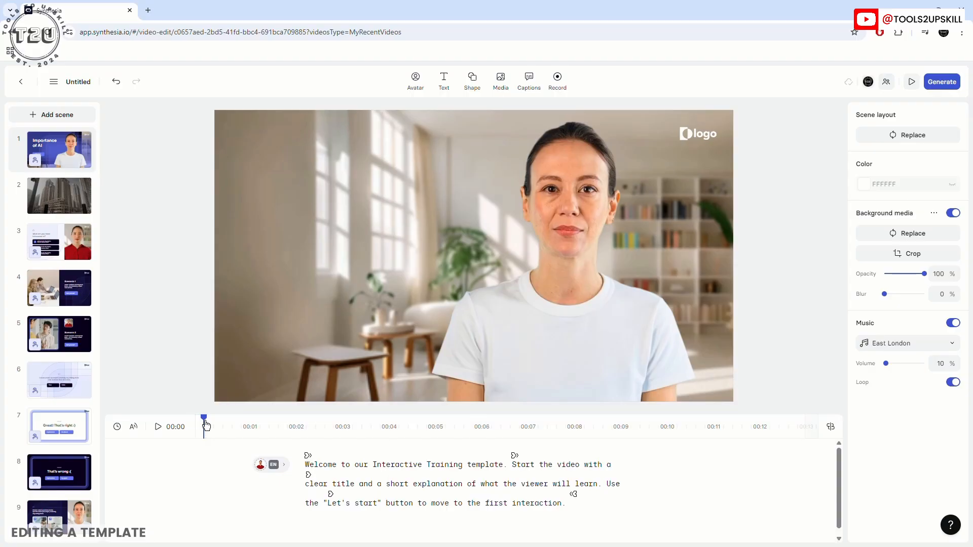
{"action": "left_click_drag", "start_coordinate": [206, 425], "coordinate": [332, 432]}
{"action": "left_click", "coordinate": [158, 427]}
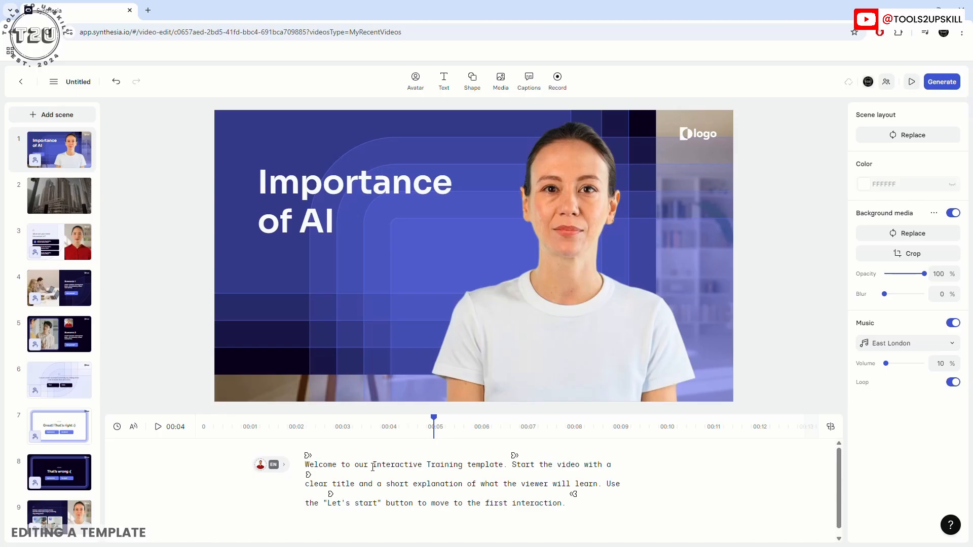
{"action": "left_click", "coordinate": [302, 207]}
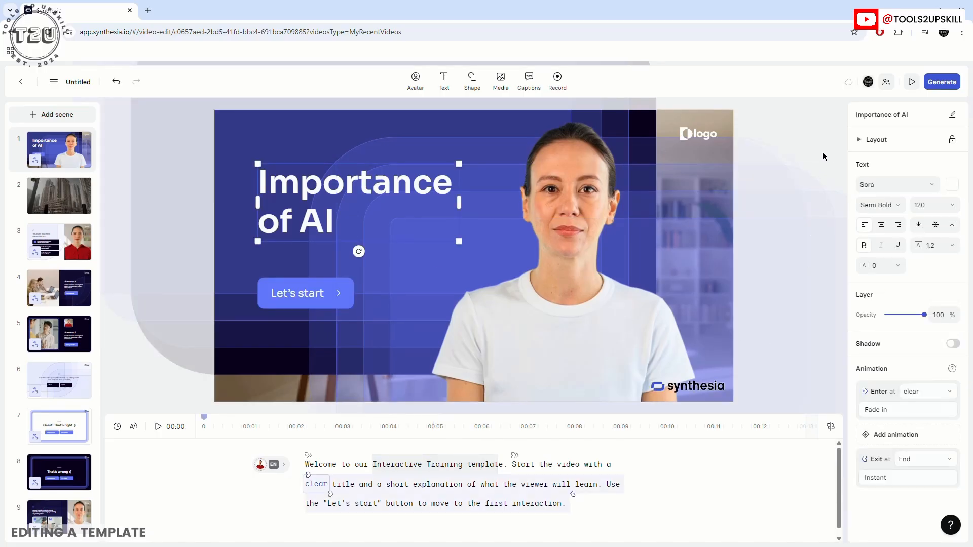
{"action": "left_click", "coordinate": [805, 151]}
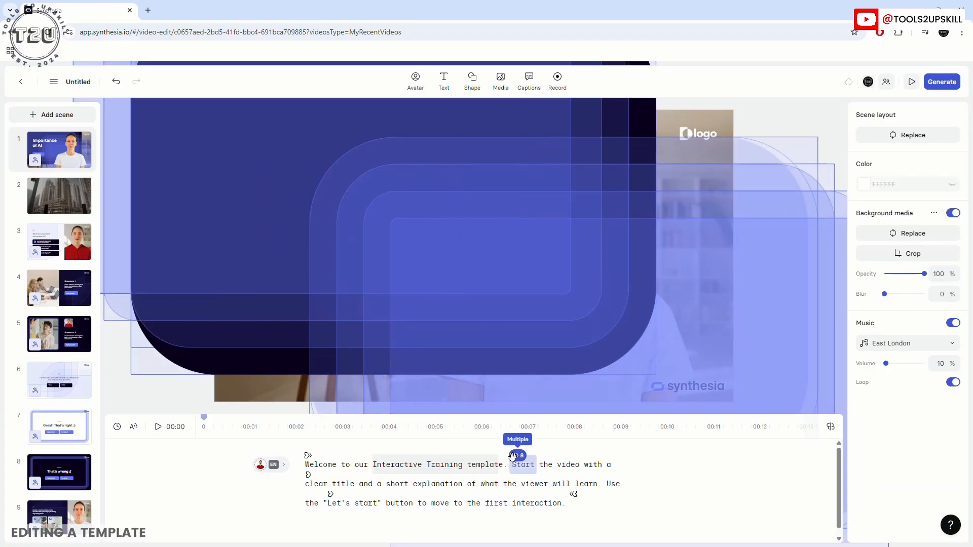
{"action": "mouse_move", "coordinate": [306, 459]}
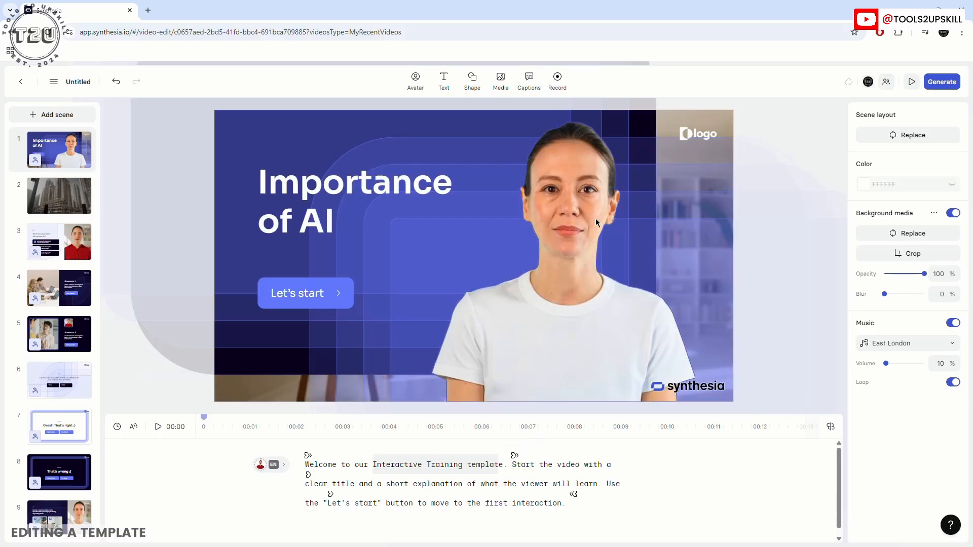
{"action": "left_click", "coordinate": [567, 162]}
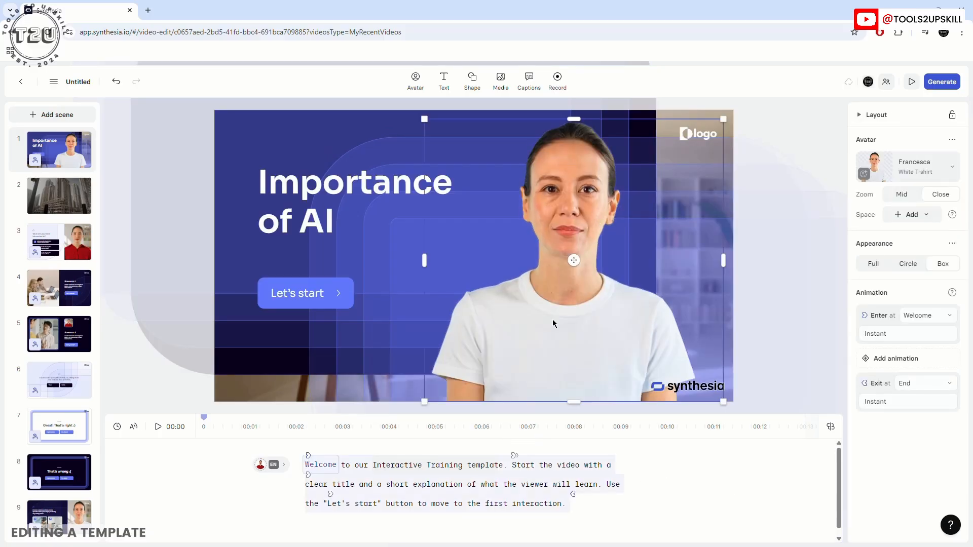
{"action": "left_click", "coordinate": [329, 193]}
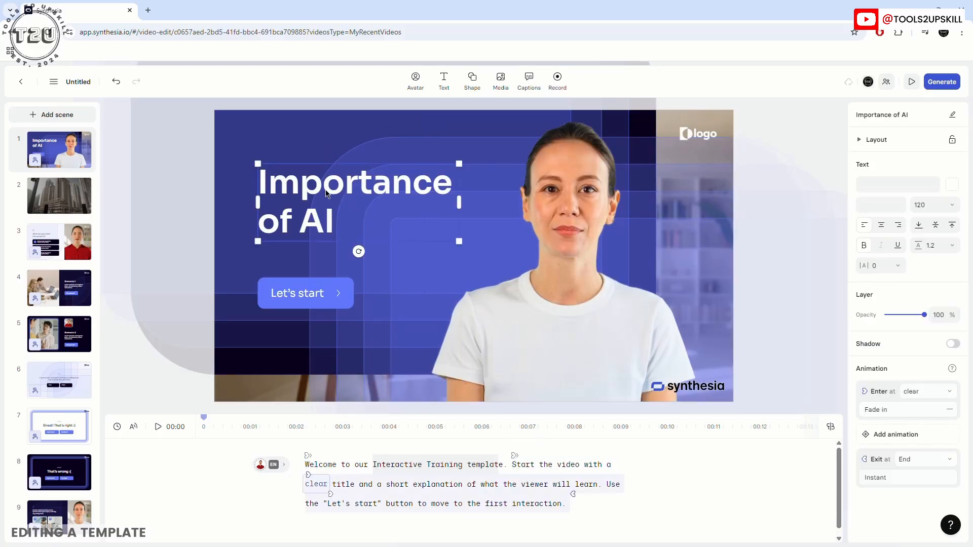
{"action": "left_click", "coordinate": [291, 295]}
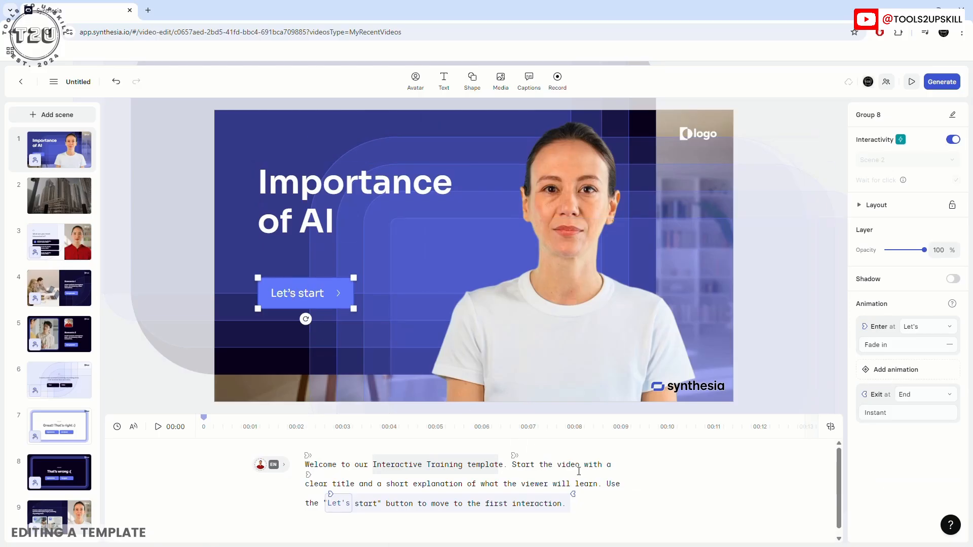
{"action": "left_click", "coordinate": [707, 488]}
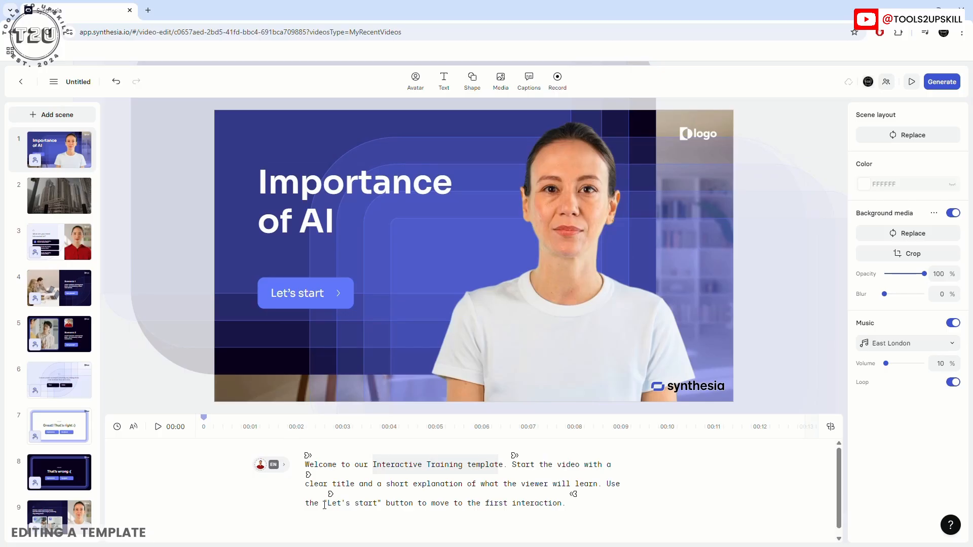
{"action": "left_click", "coordinate": [292, 299]}
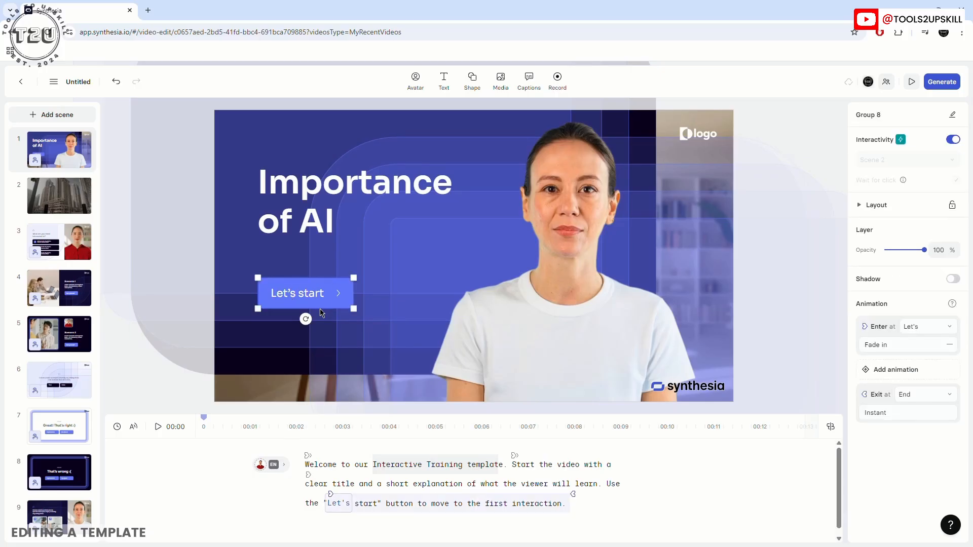
{"action": "double_click", "coordinate": [312, 299]}
{"action": "left_click", "coordinate": [291, 281]}
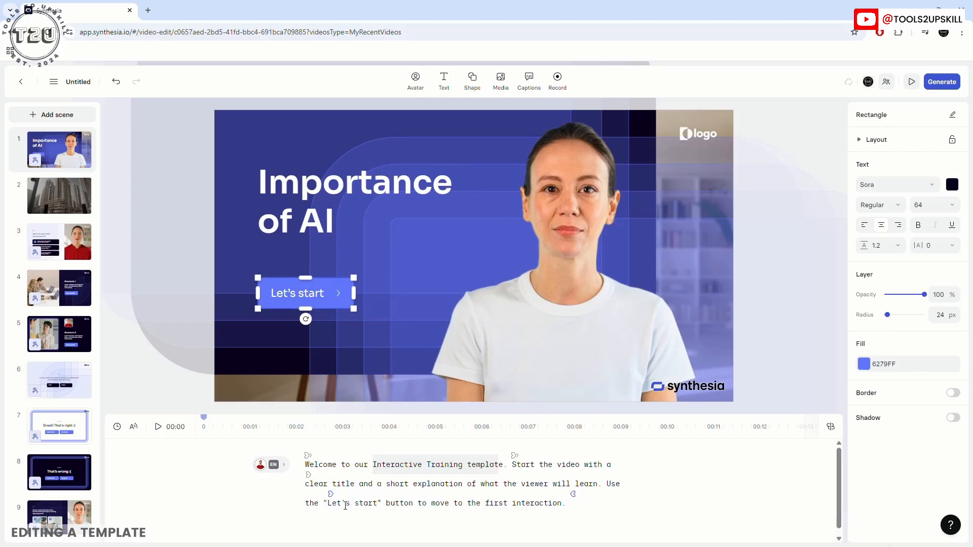
{"action": "left_click", "coordinate": [314, 189]}
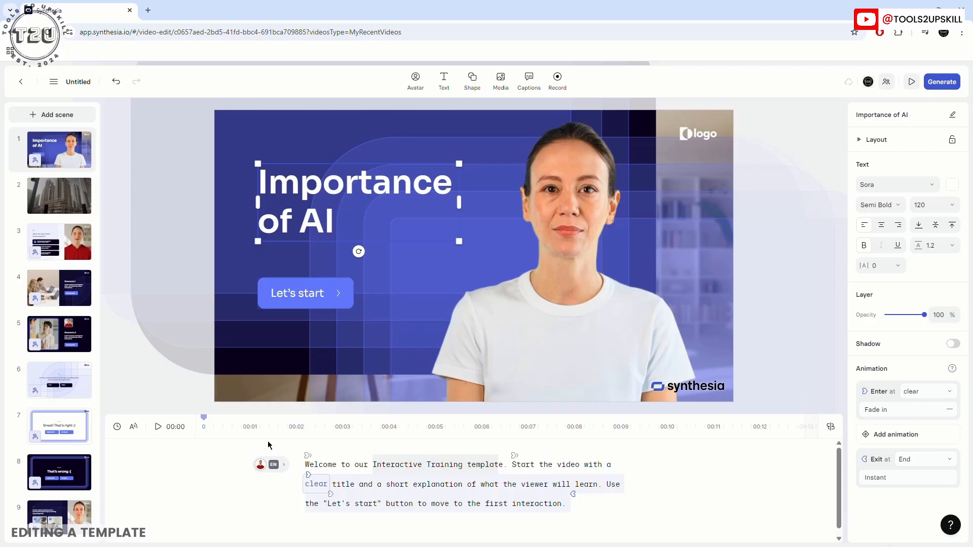
Deselect the title, then reselect it to reveal its animation trigger in the script
{"action": "left_click", "coordinate": [201, 510]}
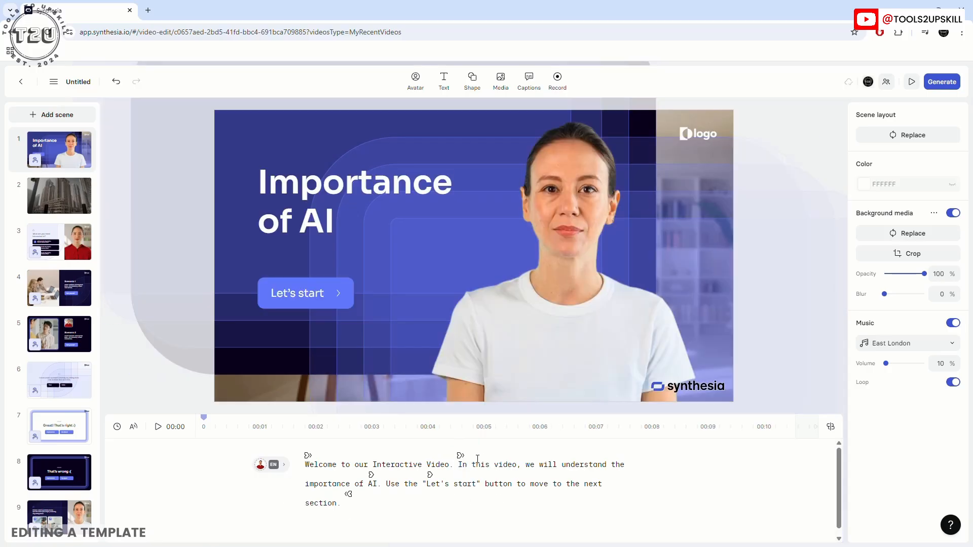
{"action": "left_click", "coordinate": [311, 206]}
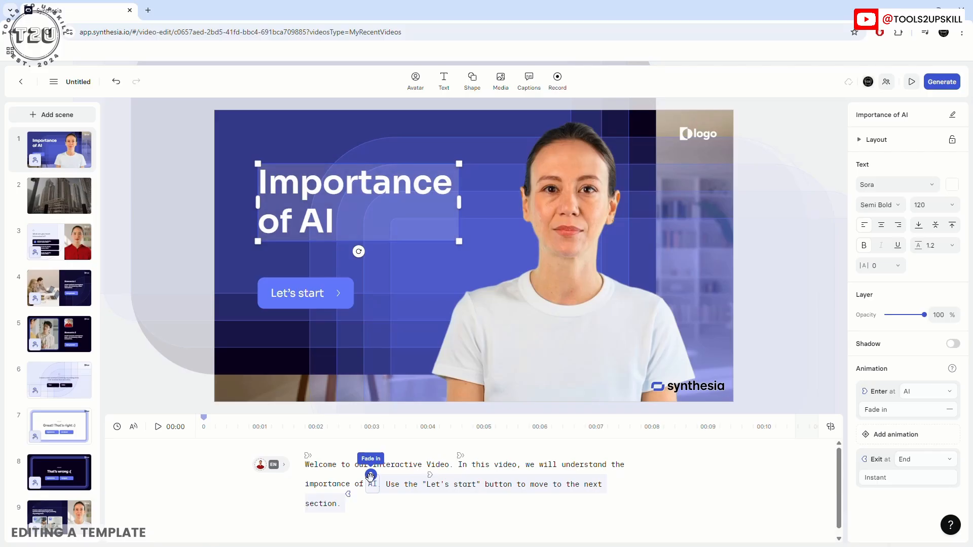
Move the title's Fade in trigger in the script from the word 'AI' to 'importance'
{"action": "mouse_move", "coordinate": [371, 475]}
{"action": "left_mouse_down"}
{"action": "mouse_move", "coordinate": [312, 484]}
{"action": "mouse_move", "coordinate": [606, 469]}
{"action": "mouse_move", "coordinate": [436, 469]}
{"action": "mouse_move", "coordinate": [328, 487]}
{"action": "left_mouse_up"}
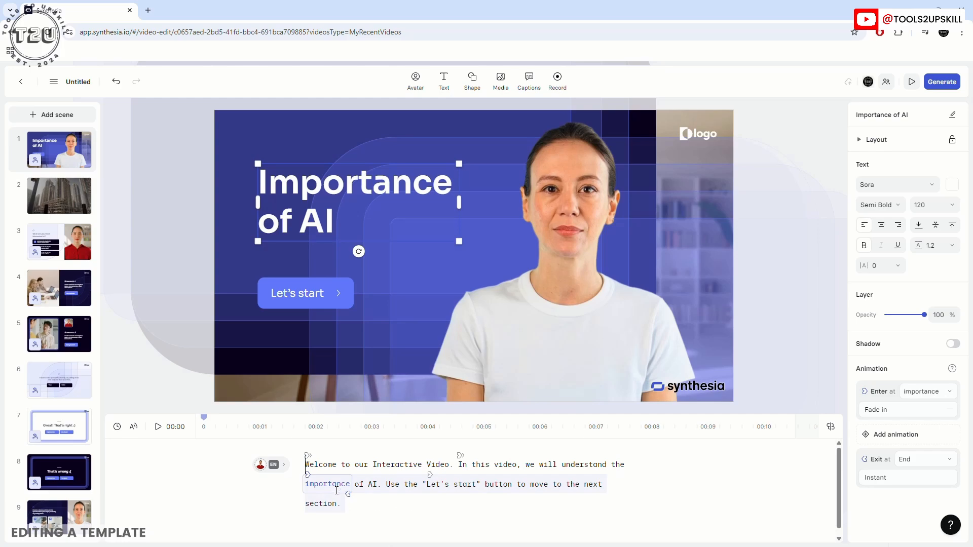
{"action": "left_click", "coordinate": [307, 345]}
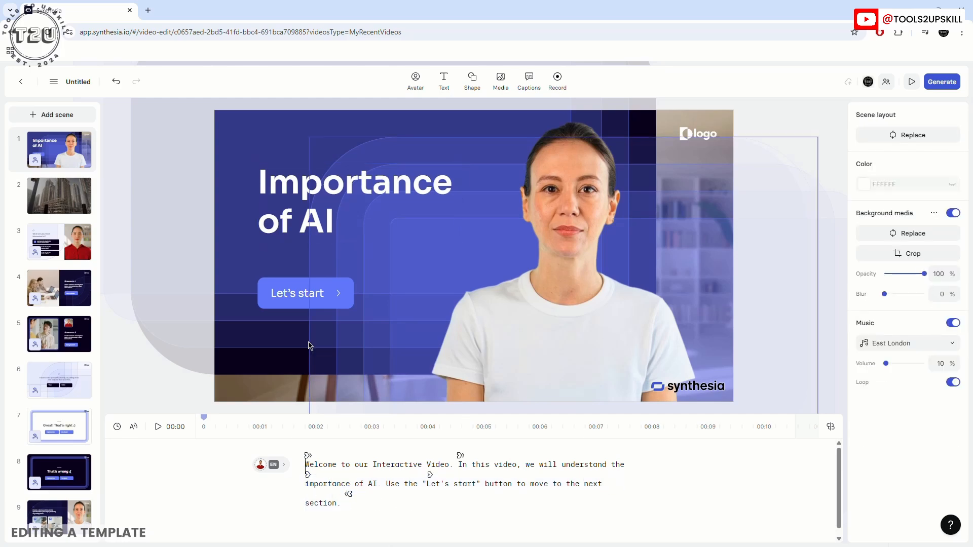
{"action": "left_click", "coordinate": [304, 294]}
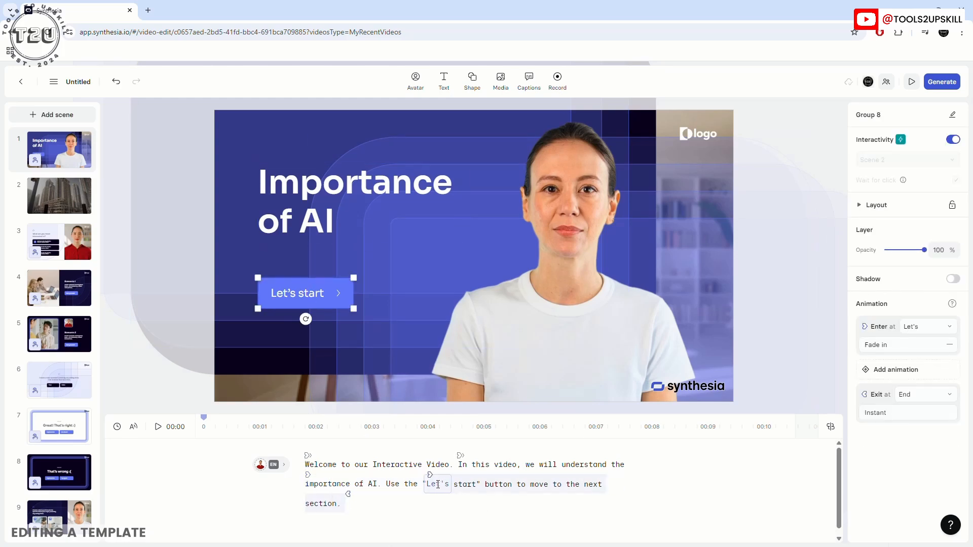
{"action": "left_click", "coordinate": [564, 217]}
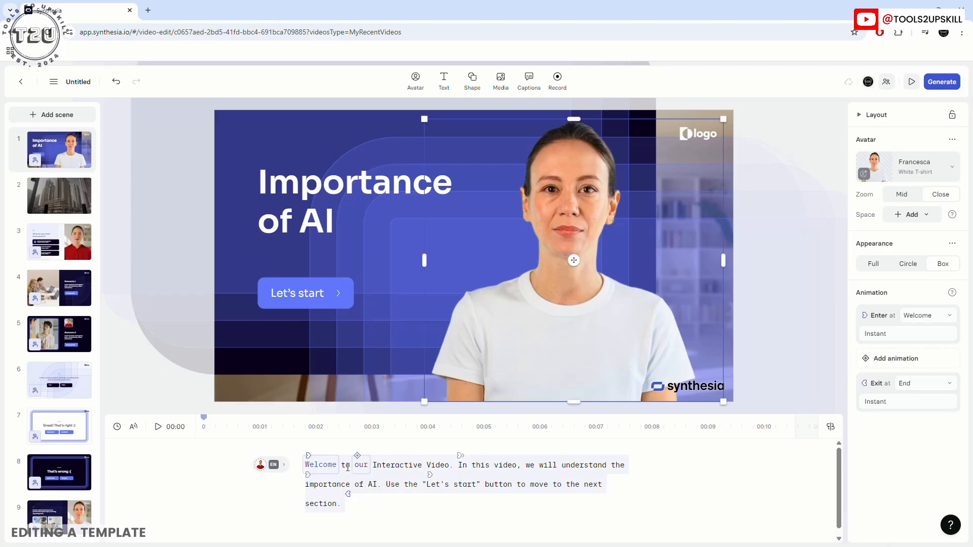
{"action": "left_click", "coordinate": [698, 133]}
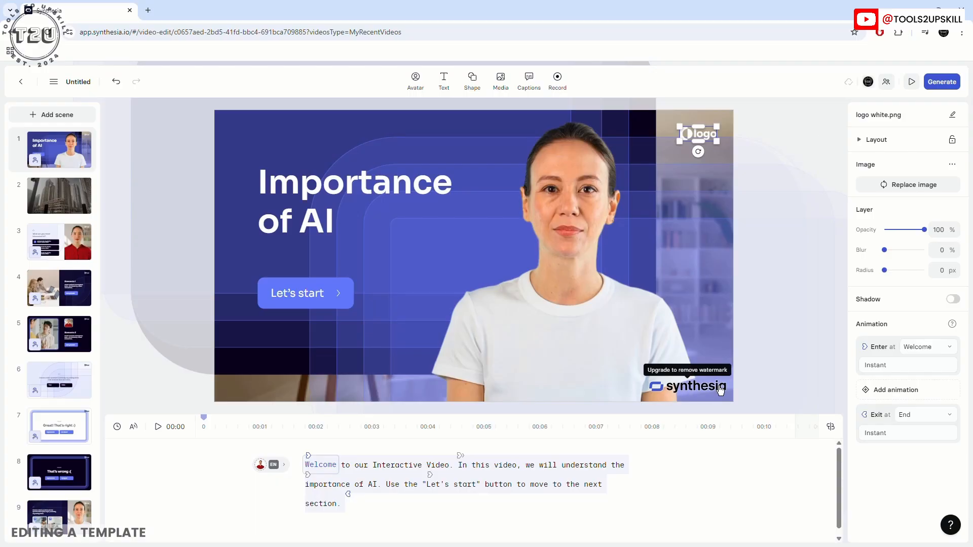
{"action": "left_click", "coordinate": [267, 380]}
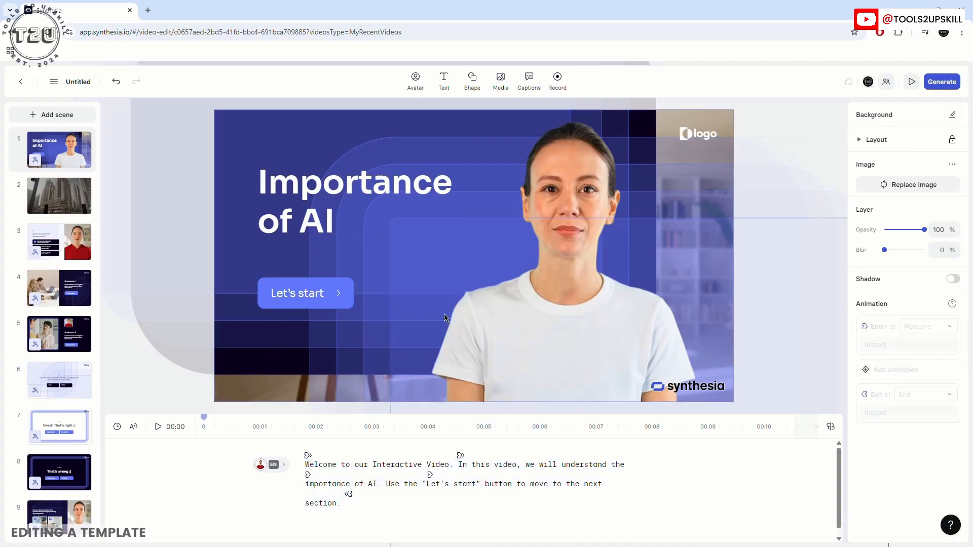
{"action": "left_click", "coordinate": [419, 247]}
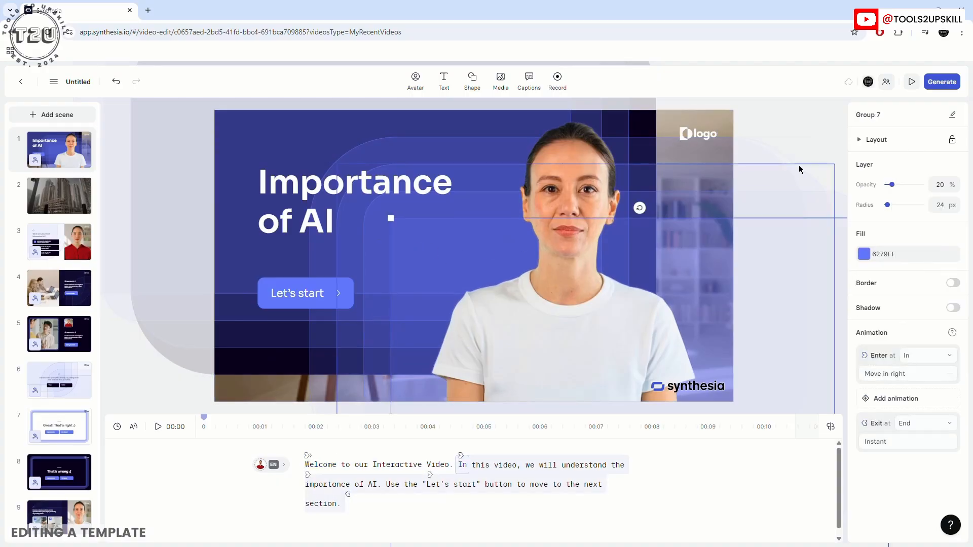
{"action": "left_click", "coordinate": [807, 134]}
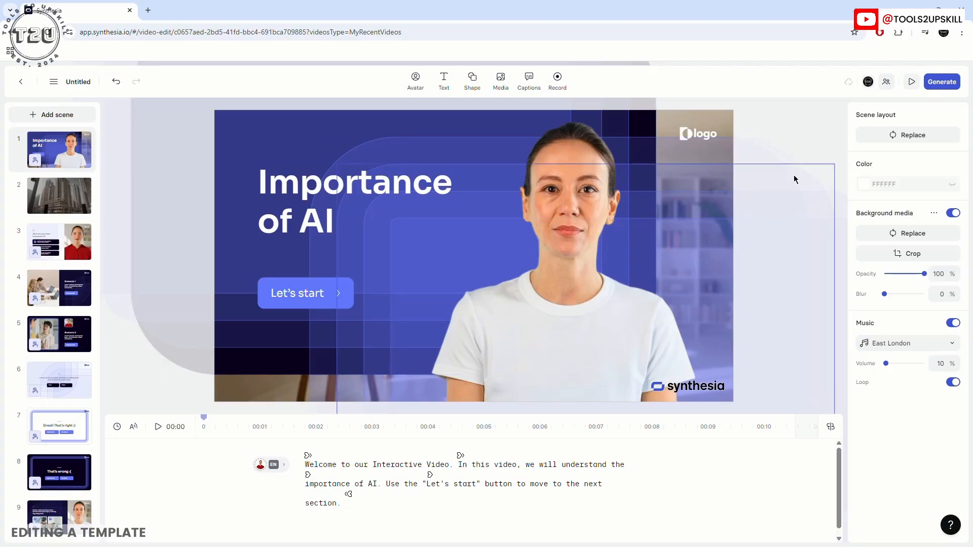
{"action": "left_click", "coordinate": [284, 189]}
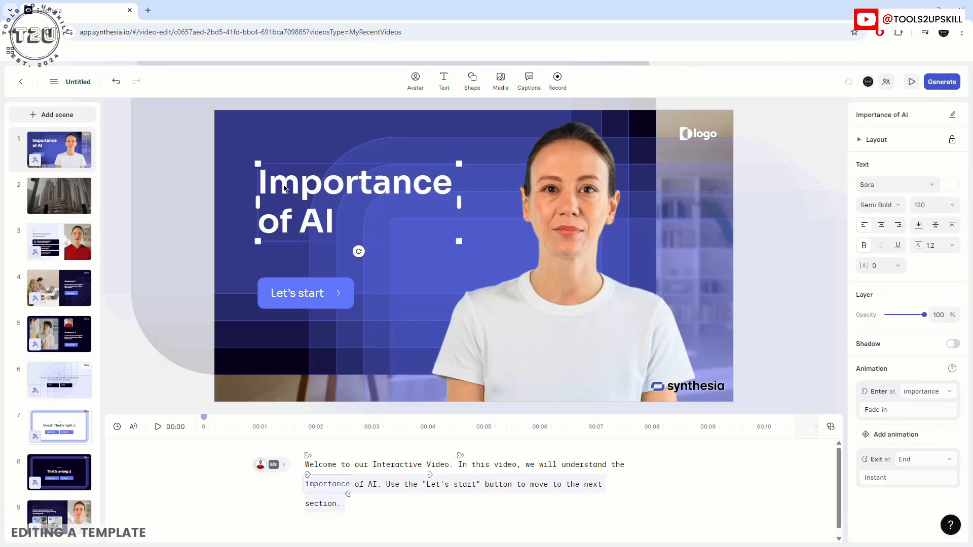
{"action": "left_click", "coordinate": [289, 296]}
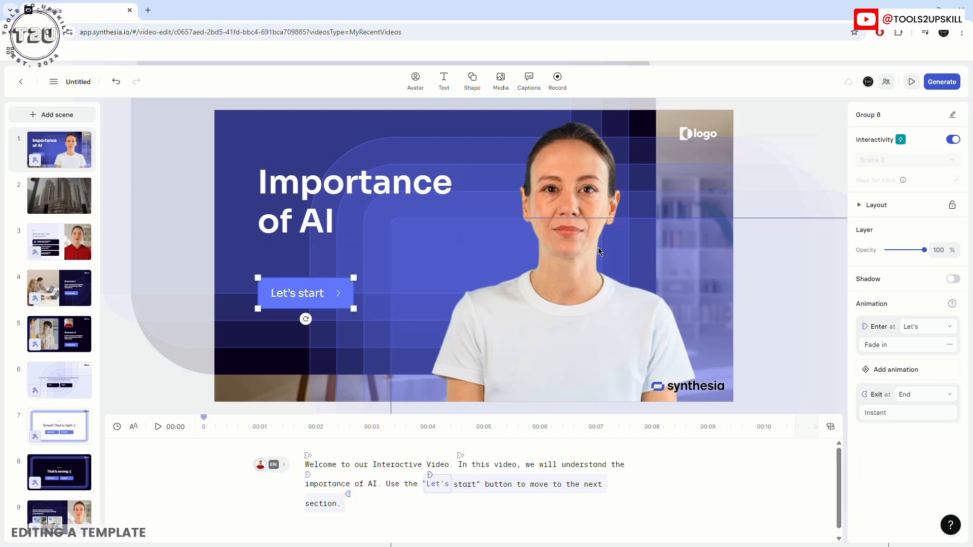
{"action": "left_click", "coordinate": [581, 188]}
{"action": "left_click", "coordinate": [813, 136]}
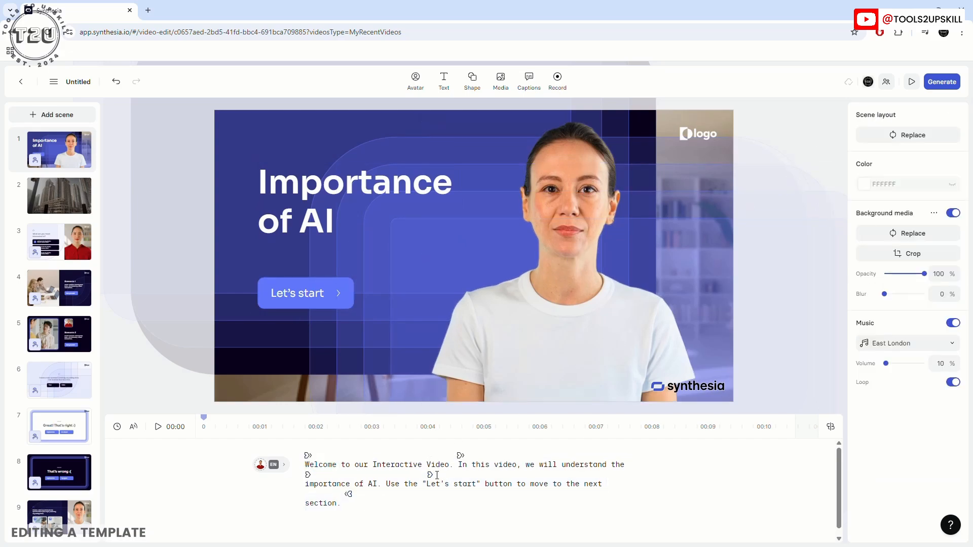
{"action": "left_click", "coordinate": [279, 465]}
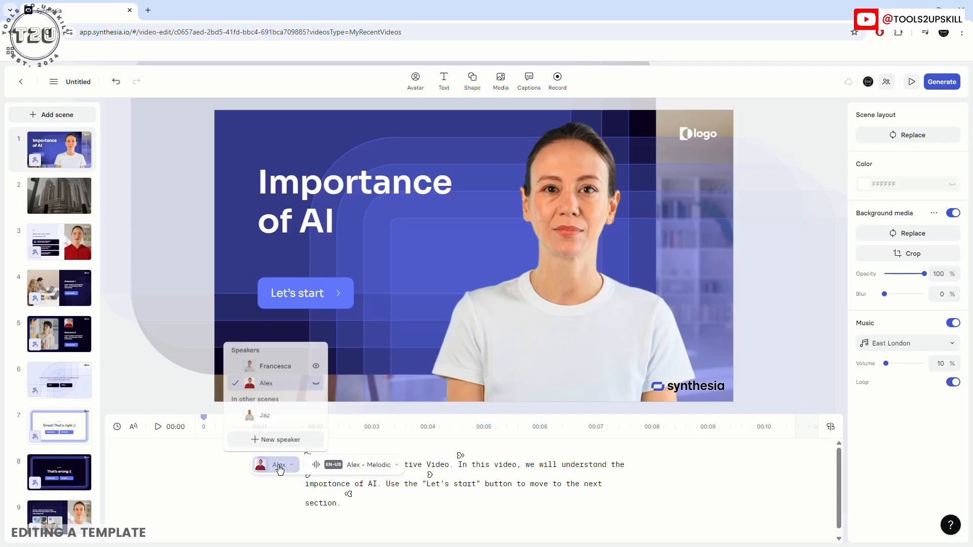
{"action": "left_click", "coordinate": [317, 383]}
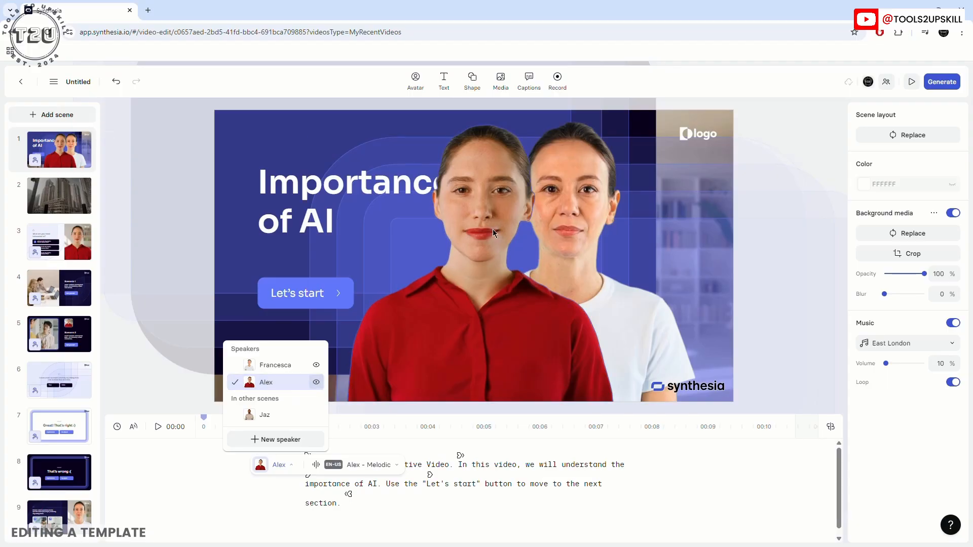
{"action": "left_click", "coordinate": [316, 383]}
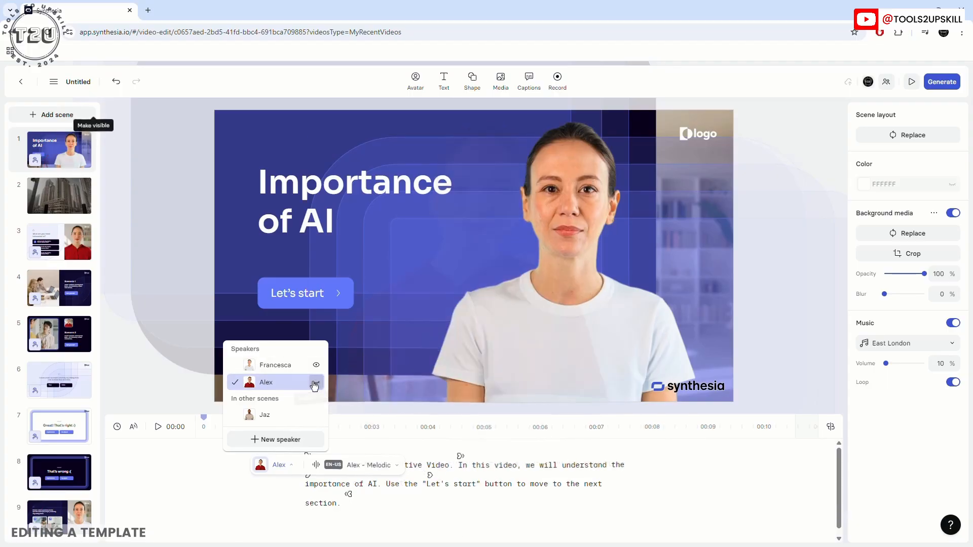
{"action": "left_click", "coordinate": [180, 483]}
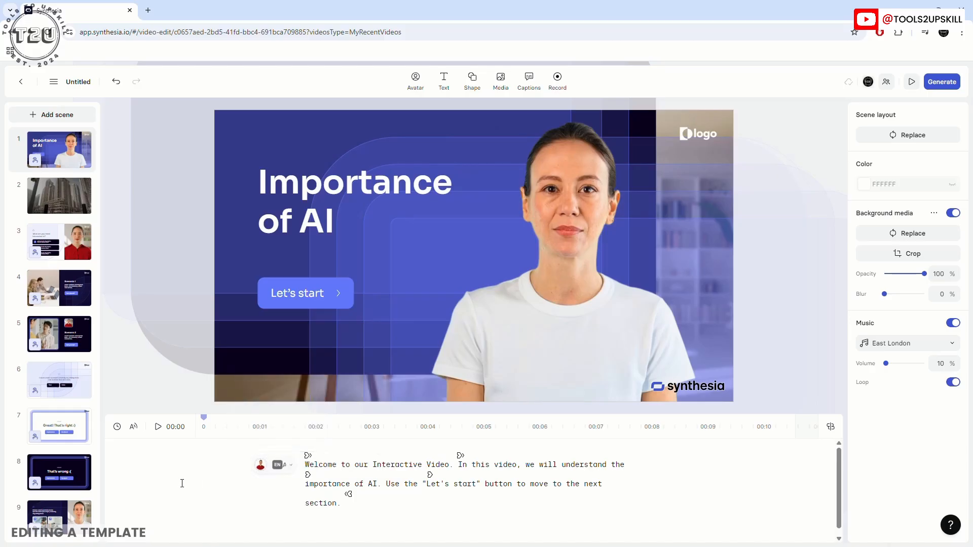
{"action": "left_click", "coordinate": [158, 429]}
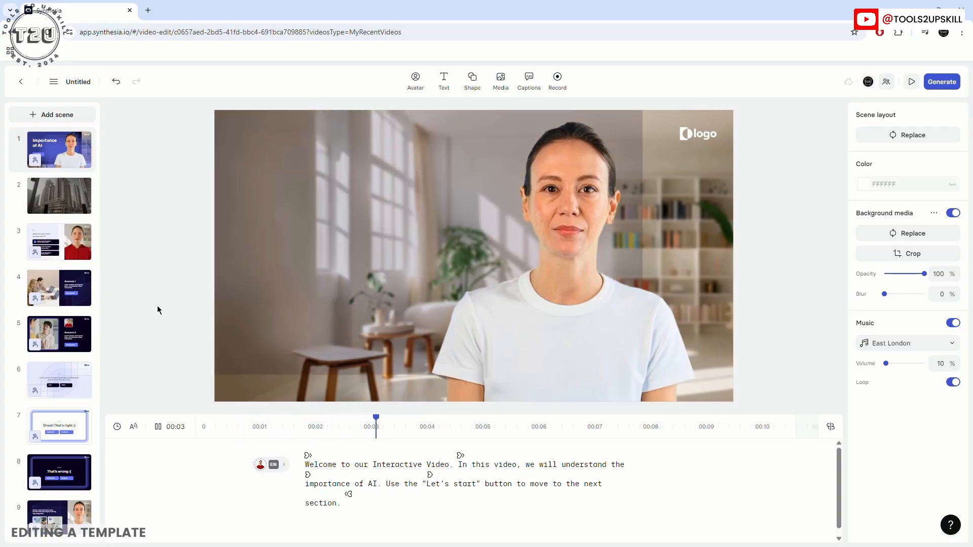
{"action": "left_click", "coordinate": [159, 428]}
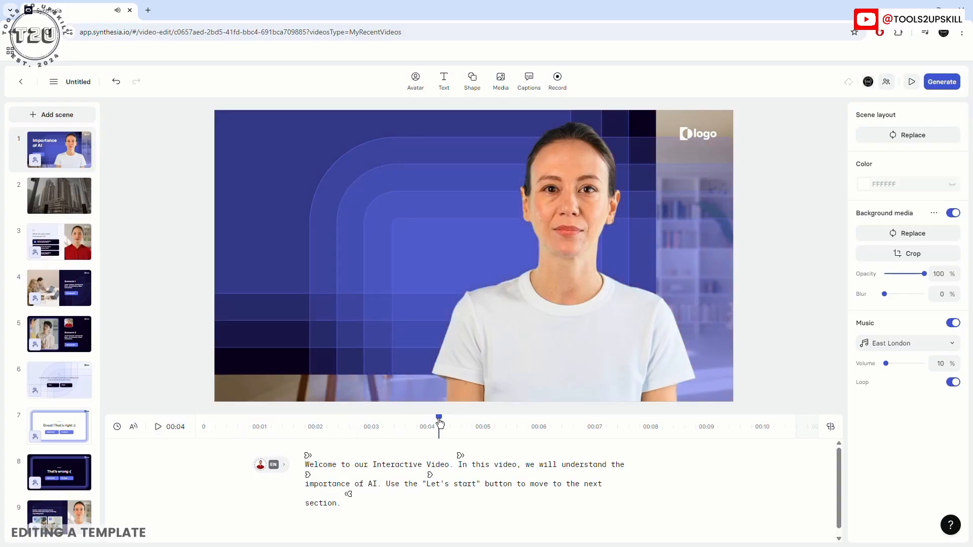
{"action": "left_click", "coordinate": [206, 425]}
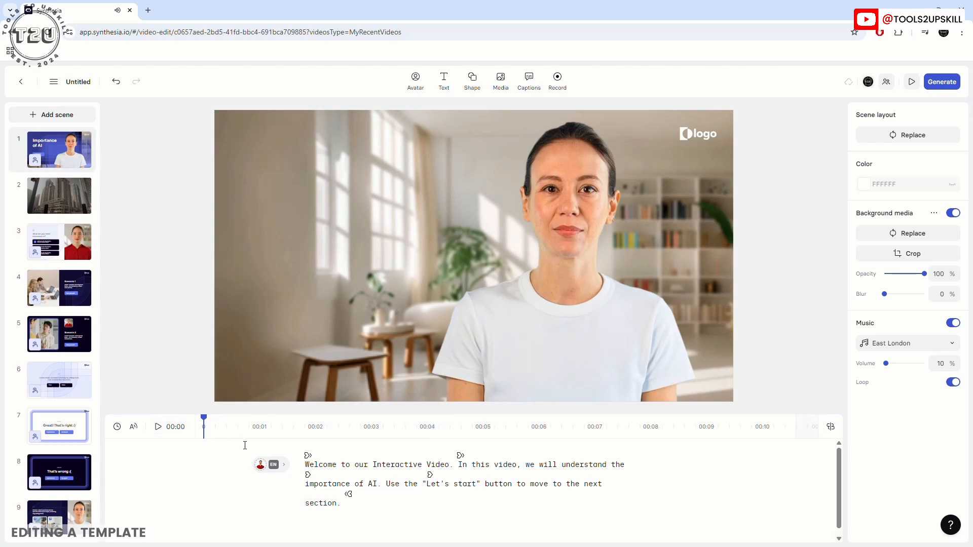
{"action": "left_click", "coordinate": [158, 427]}
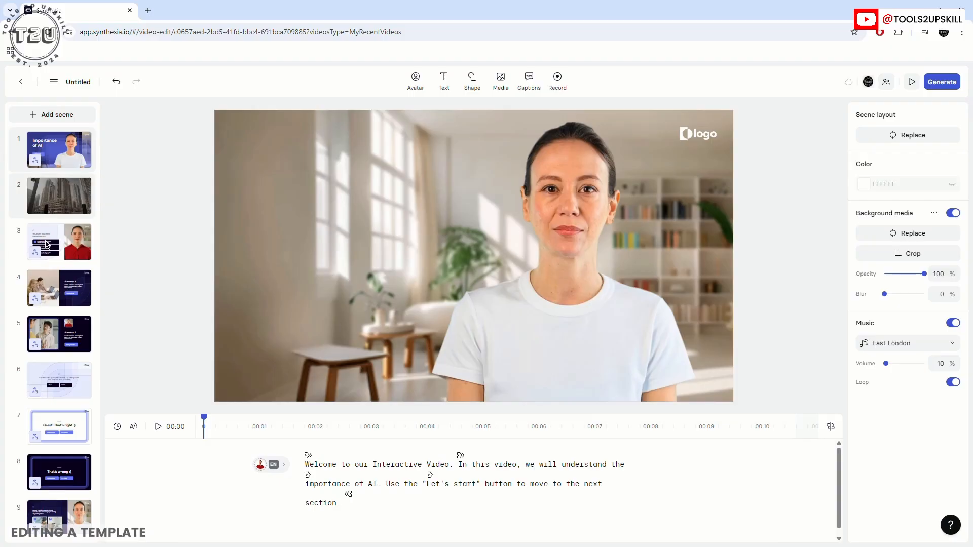
Open scene 2, check its end pause and script text, then select its city-buildings background video
{"action": "left_click", "coordinate": [50, 201]}
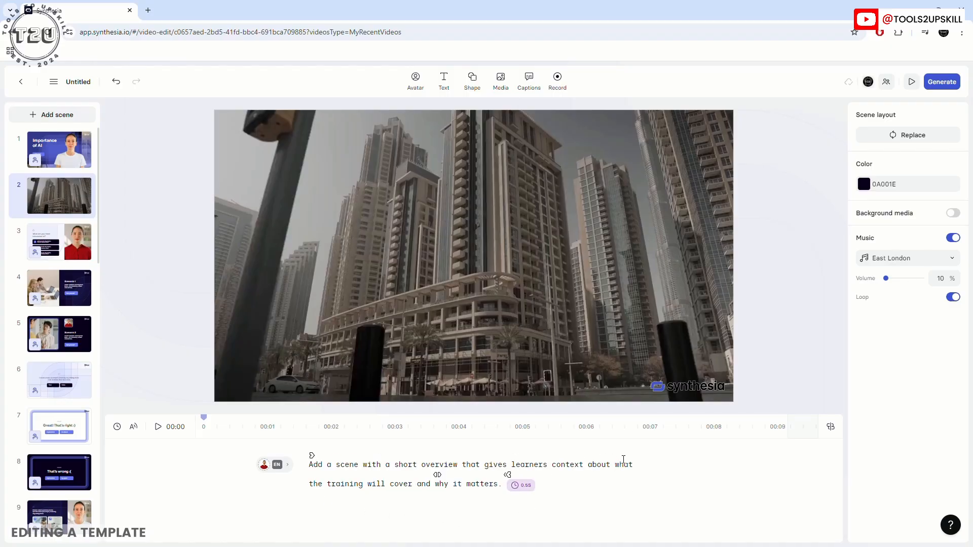
{"action": "left_click", "coordinate": [518, 486]}
{"action": "left_click", "coordinate": [572, 492]}
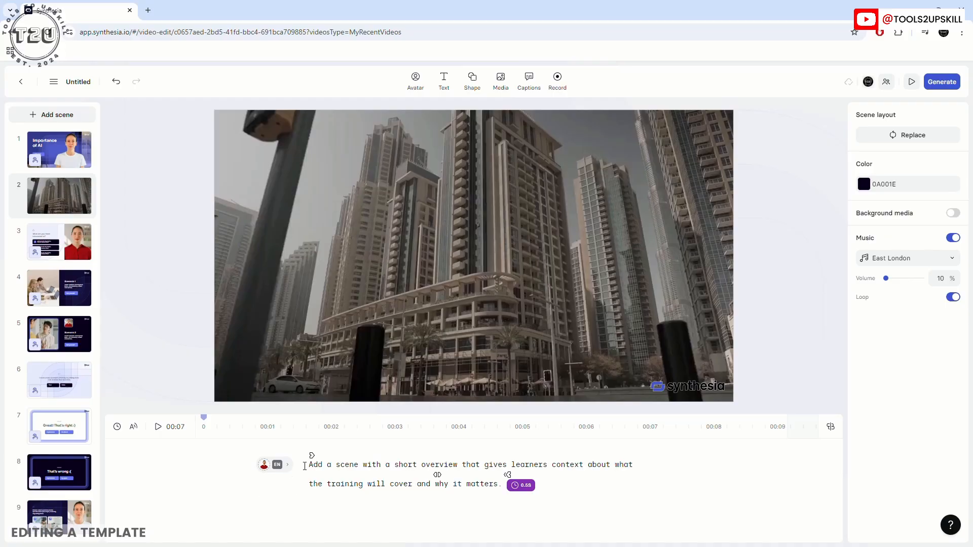
{"action": "left_click_drag", "start_coordinate": [306, 465], "coordinate": [503, 487]}
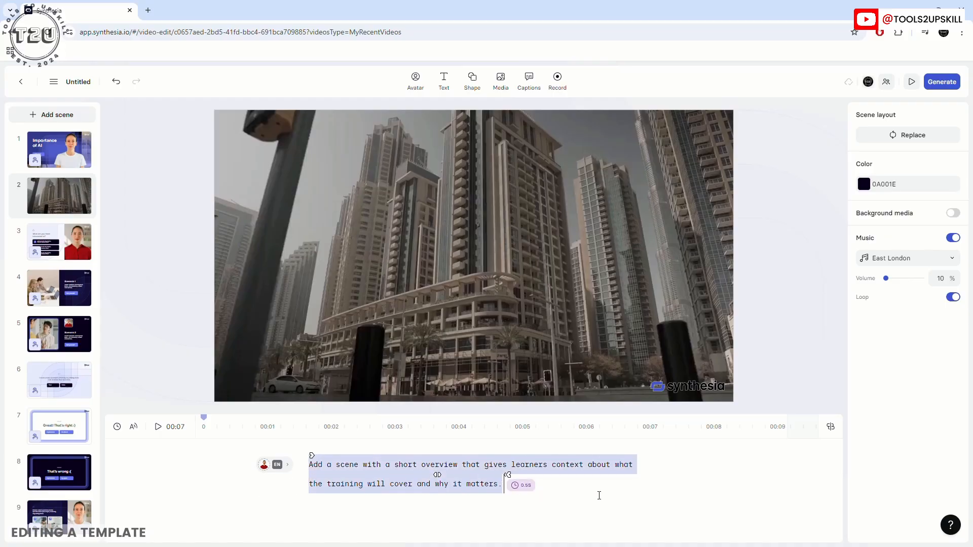
{"action": "left_click", "coordinate": [599, 496]}
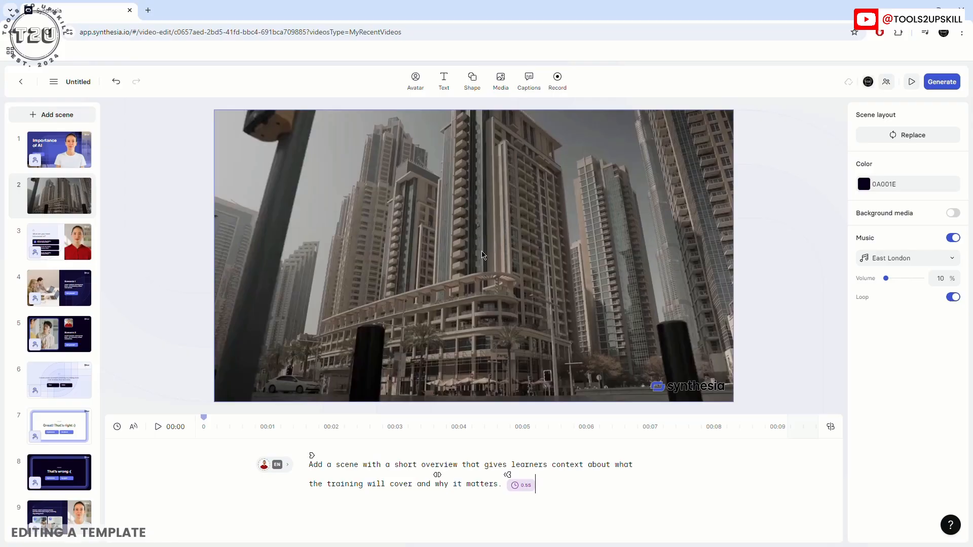
{"action": "left_click", "coordinate": [464, 209]}
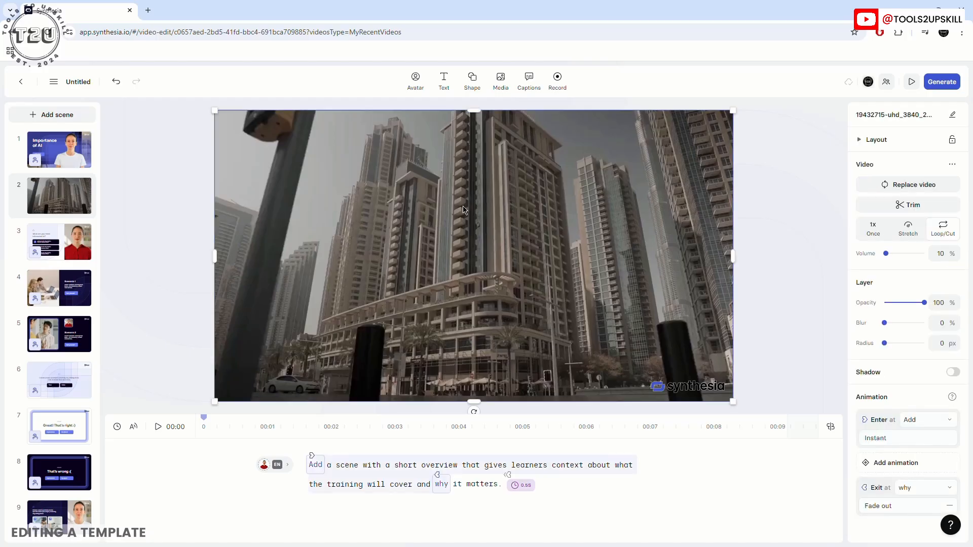
Search Pexels for 'AI and the world' and use the falling digital-code clip as scene 2's background
{"action": "left_click", "coordinate": [892, 186]}
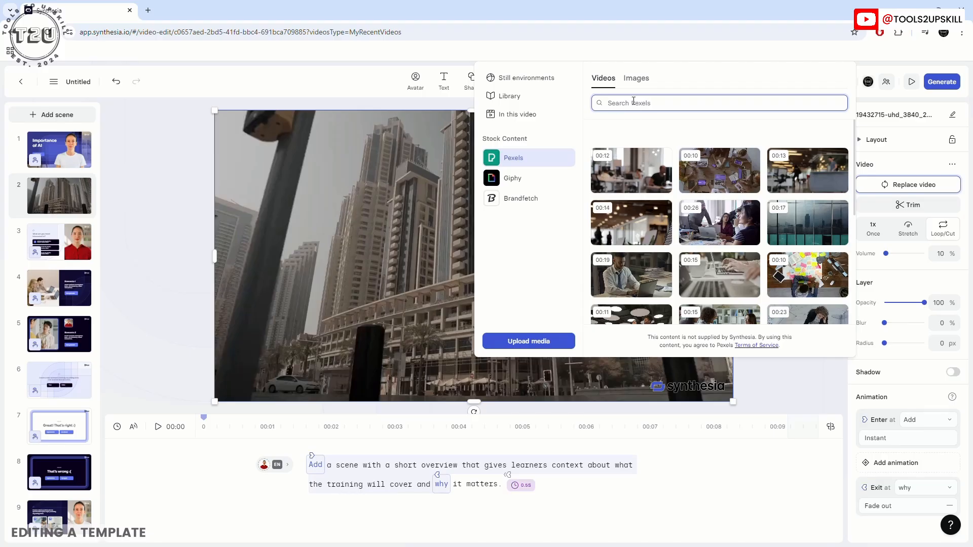
{"action": "type", "text": "AI"}
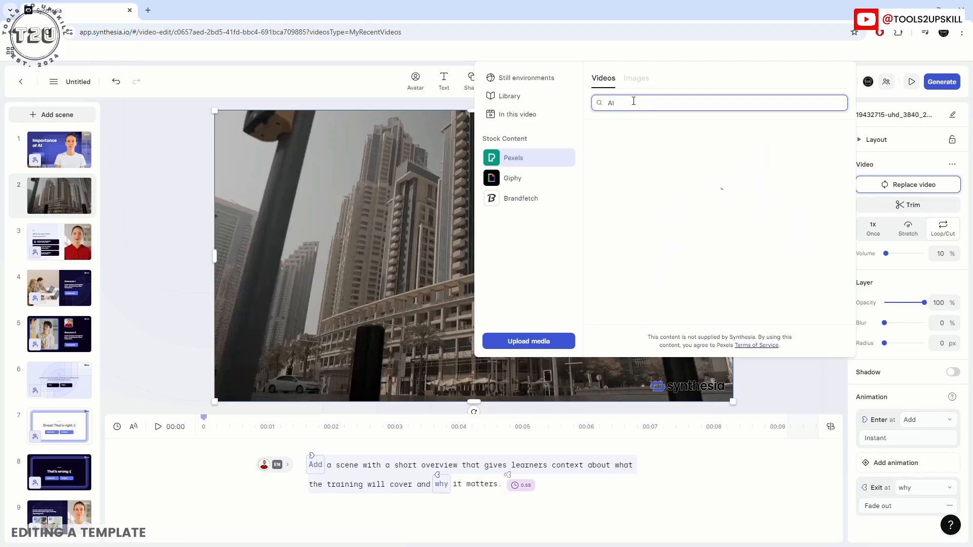
{"action": "type", "text": " and the world"}
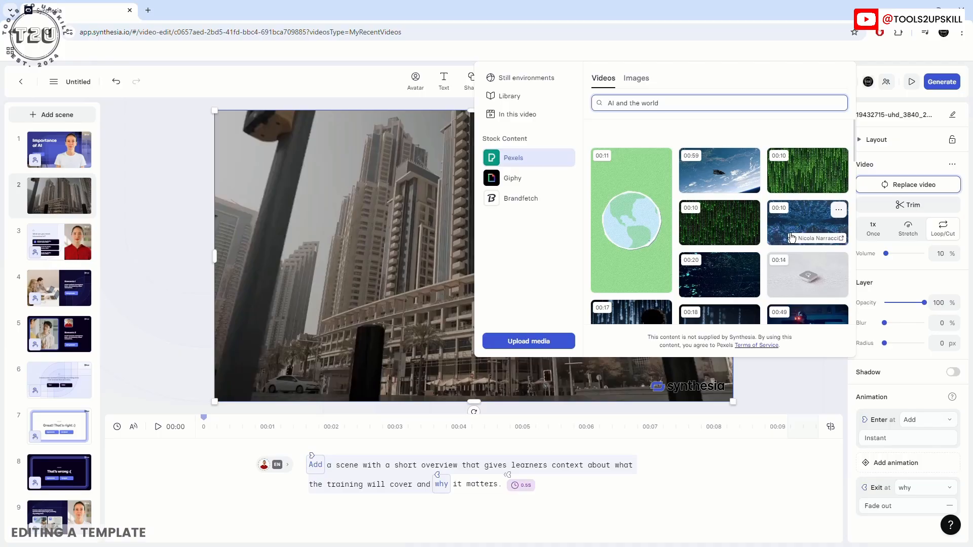
{"action": "scroll", "coordinate": [667, 256], "scroll_direction": "down", "scroll_amount": 3}
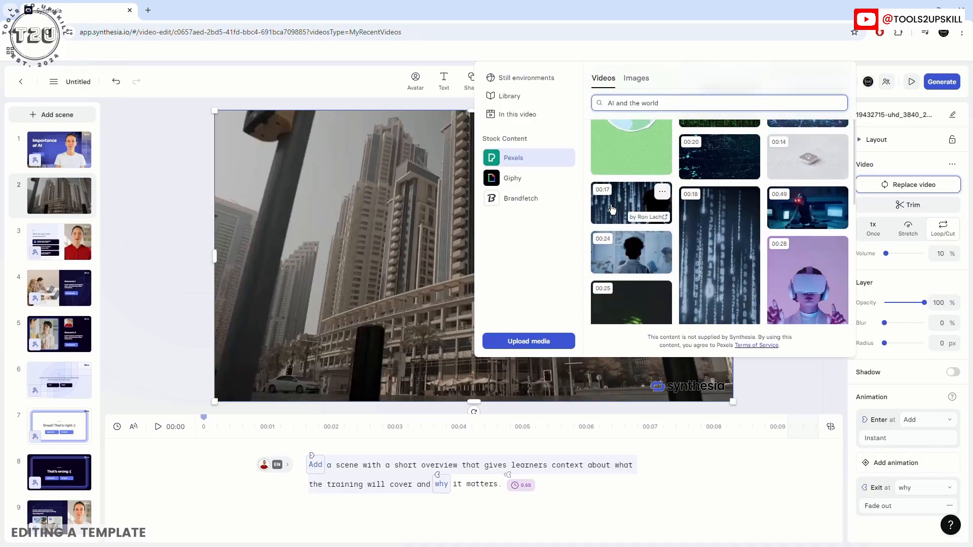
{"action": "left_click", "coordinate": [623, 203]}
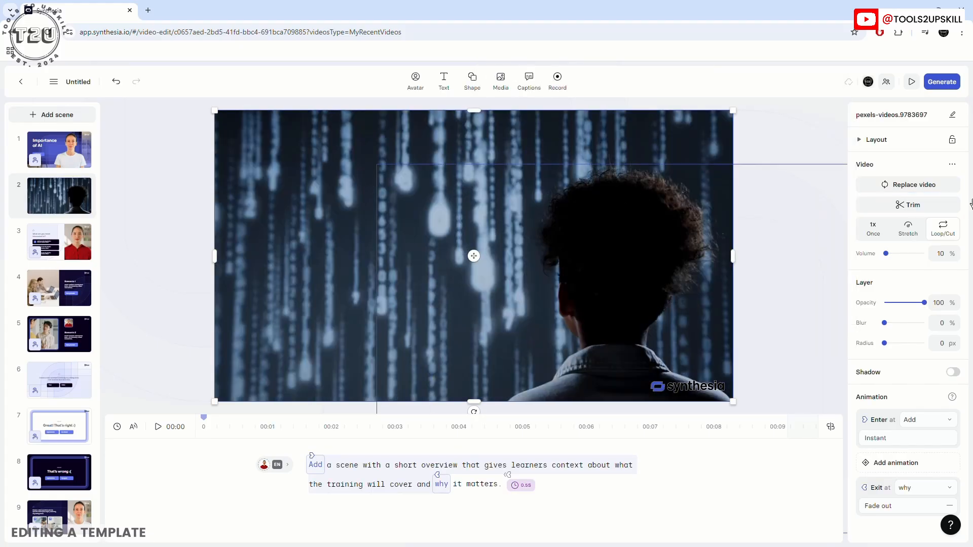
Trim the digital-code background clip so it ends at 00:12 instead of 00:16
{"action": "left_click", "coordinate": [910, 207]}
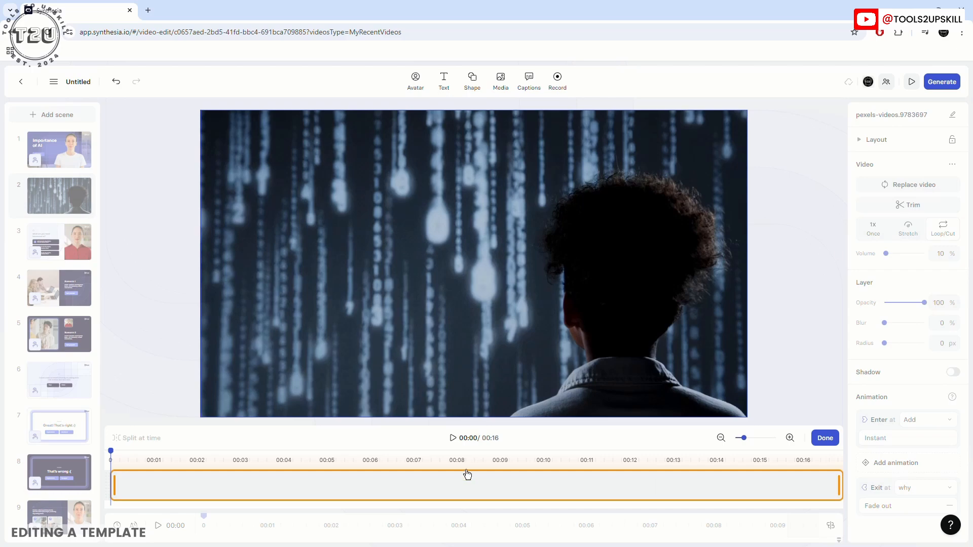
{"action": "left_click_drag", "start_coordinate": [842, 483], "coordinate": [634, 479]}
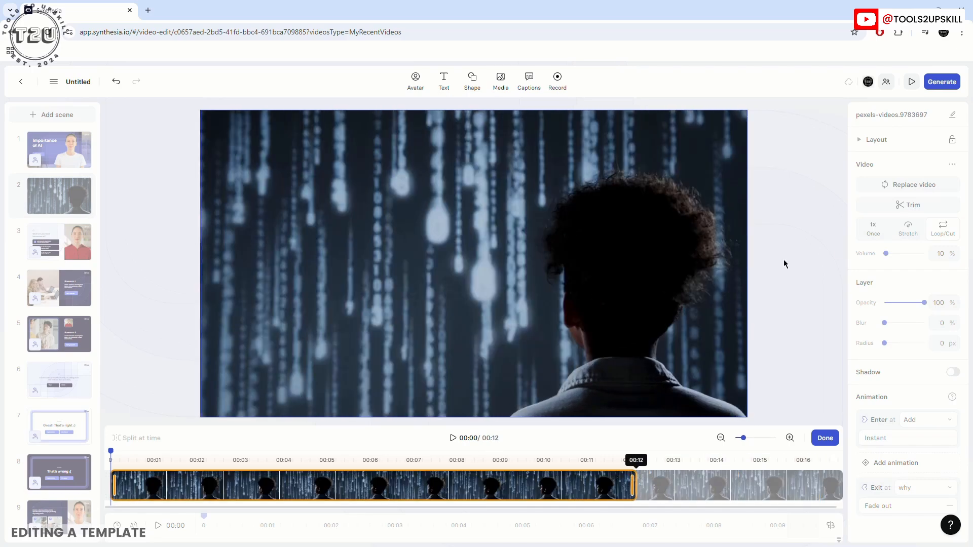
{"action": "left_click", "coordinate": [825, 439]}
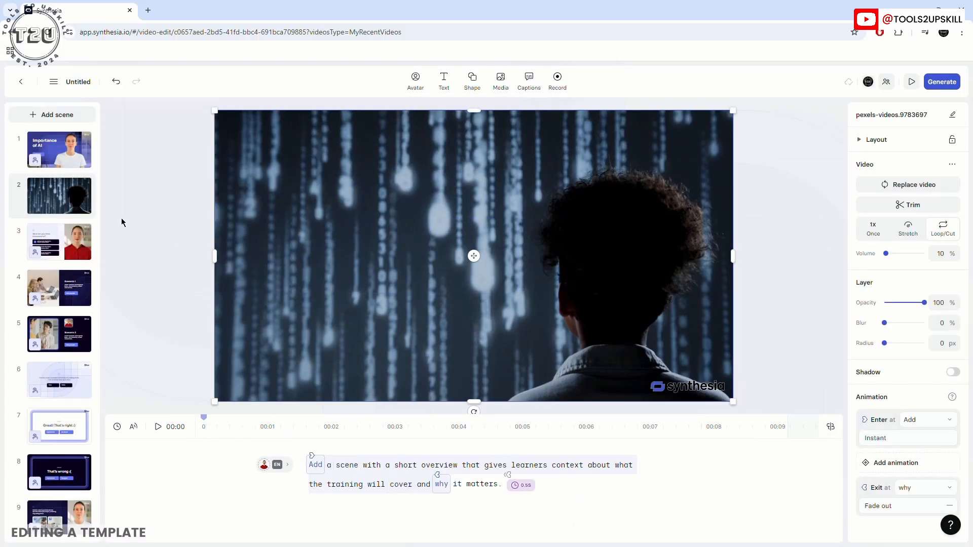
Replace scene 2's script with 'AI is changing the way the world operates…how people work, plan and even think.'
{"action": "left_click", "coordinate": [27, 197]}
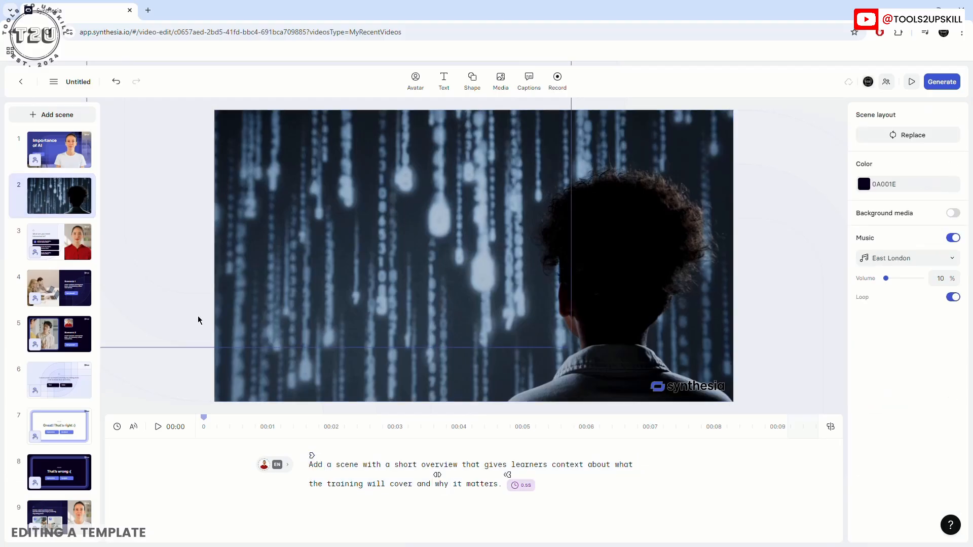
{"action": "scroll", "coordinate": [52, 324], "scroll_direction": "down", "scroll_amount": 16}
{"action": "left_click", "coordinate": [766, 133]}
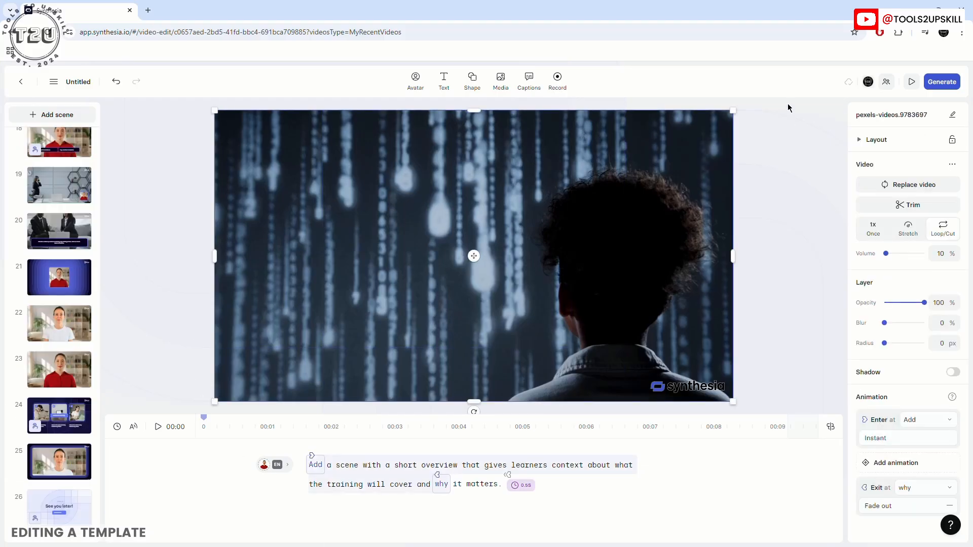
{"action": "left_click", "coordinate": [788, 104]}
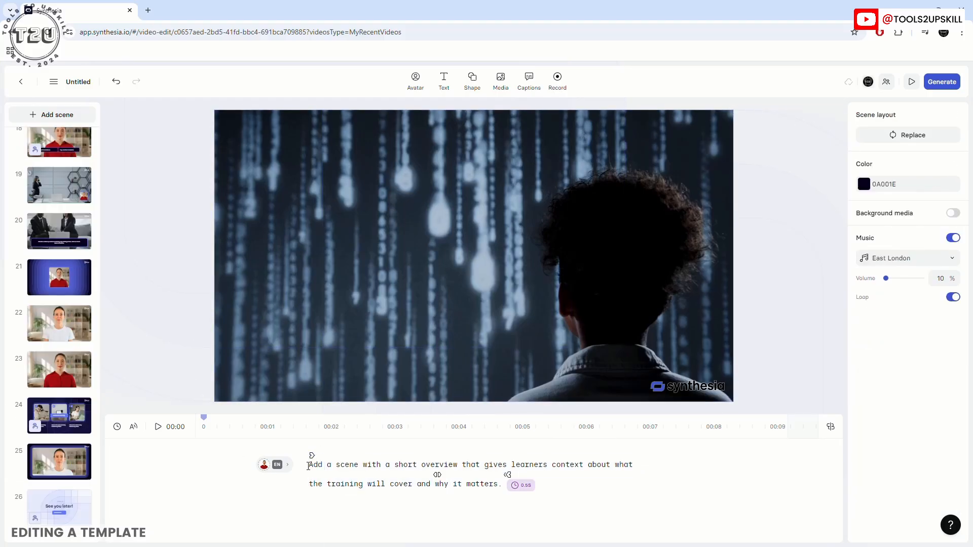
{"action": "left_click_drag", "start_coordinate": [310, 464], "coordinate": [500, 488]}
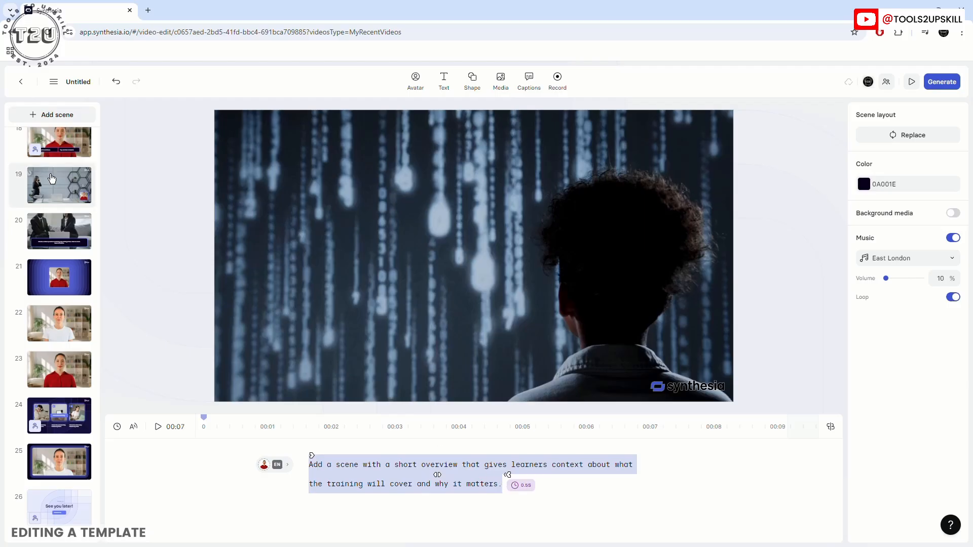
{"action": "scroll", "coordinate": [45, 175], "scroll_direction": "up", "scroll_amount": 20}
{"action": "left_click", "coordinate": [52, 154]}
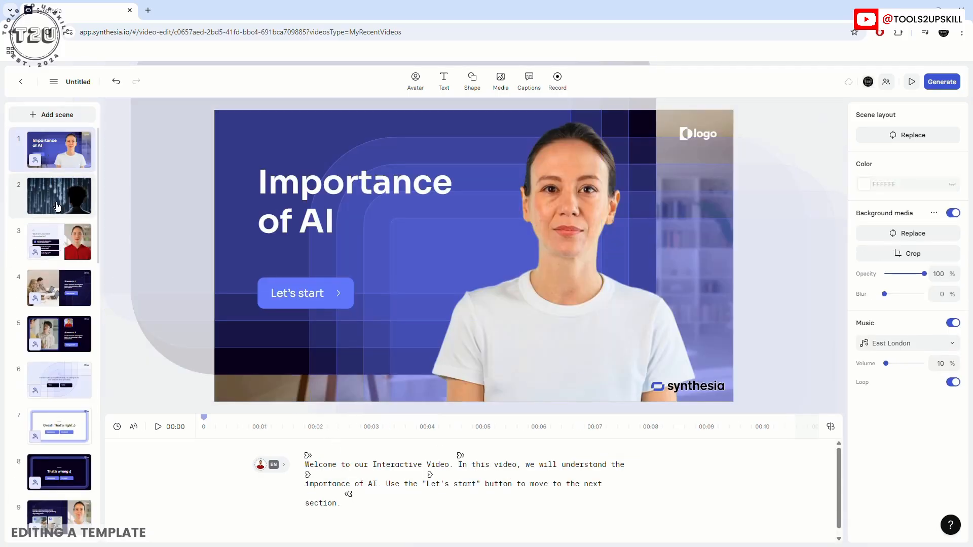
{"action": "left_click", "coordinate": [57, 206]}
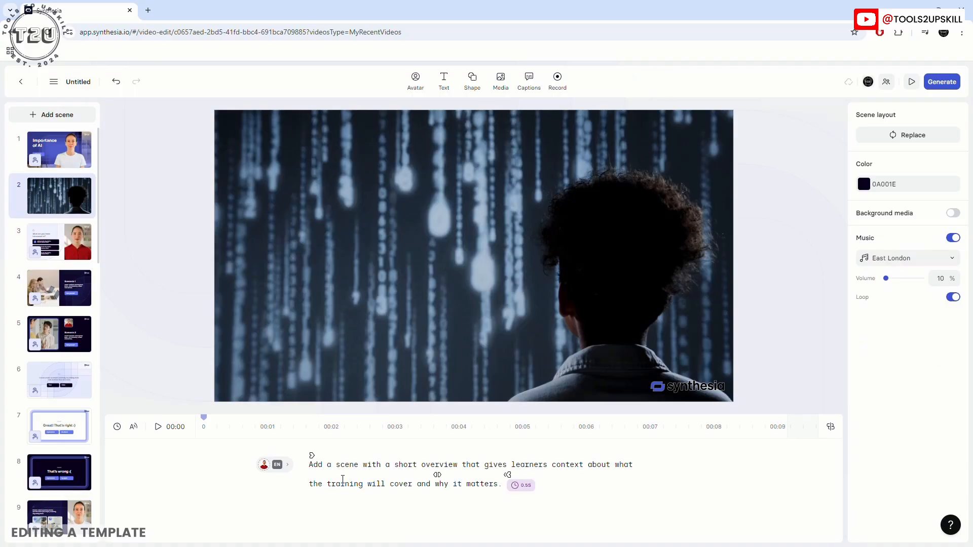
{"action": "left_click", "coordinate": [309, 469]}
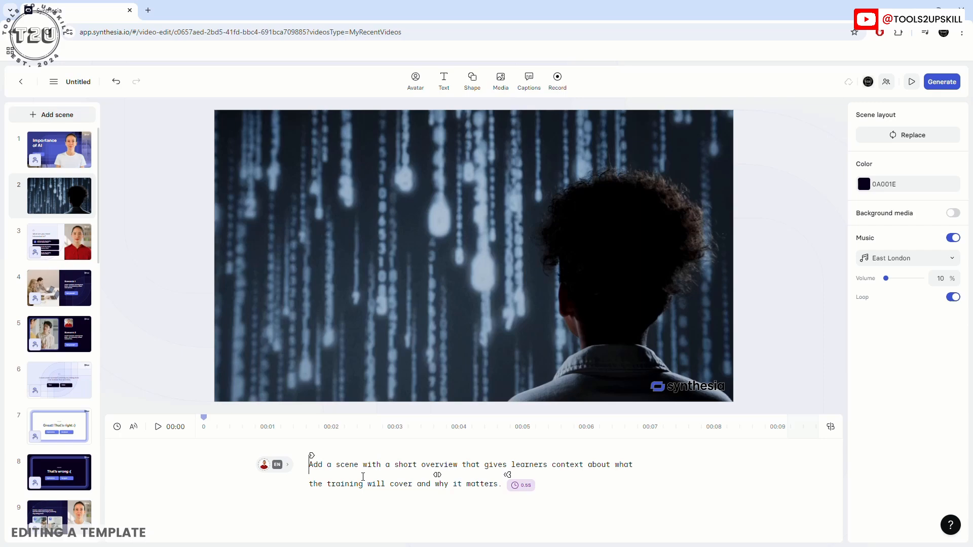
{"action": "key", "text": "ctrl+a"}
{"action": "type", "text": "AI is changing the way the world operates. It has changed how people work, plan and even think."}
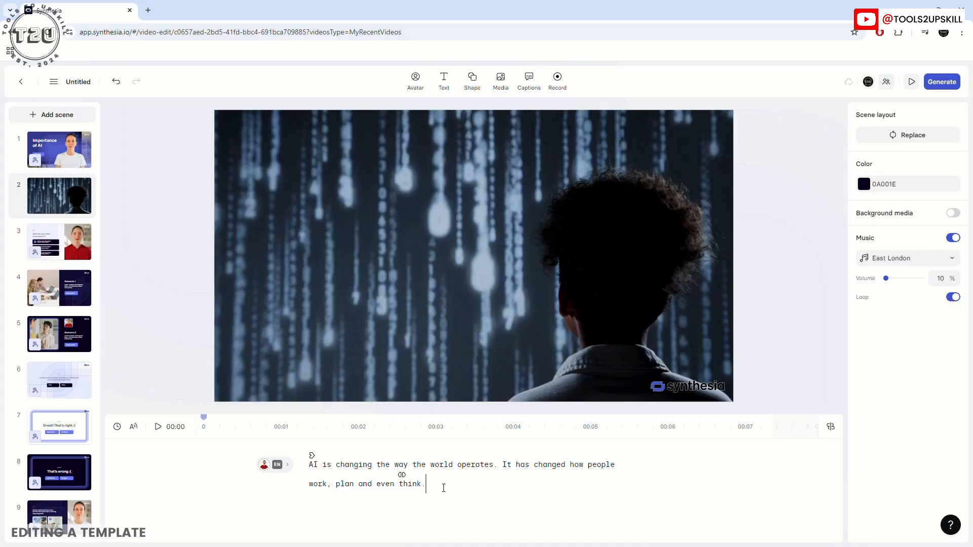
{"action": "left_click", "coordinate": [312, 456]}
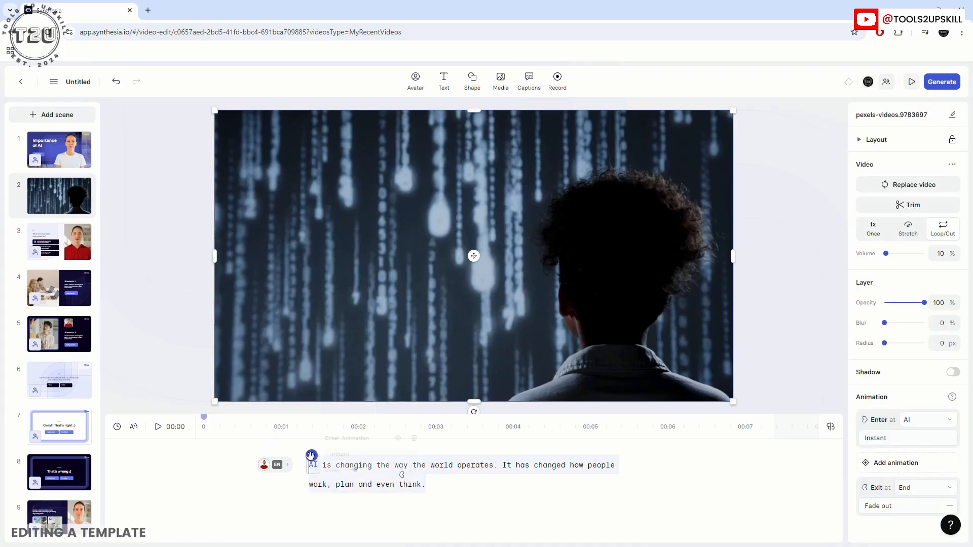
{"action": "left_click", "coordinate": [480, 188]}
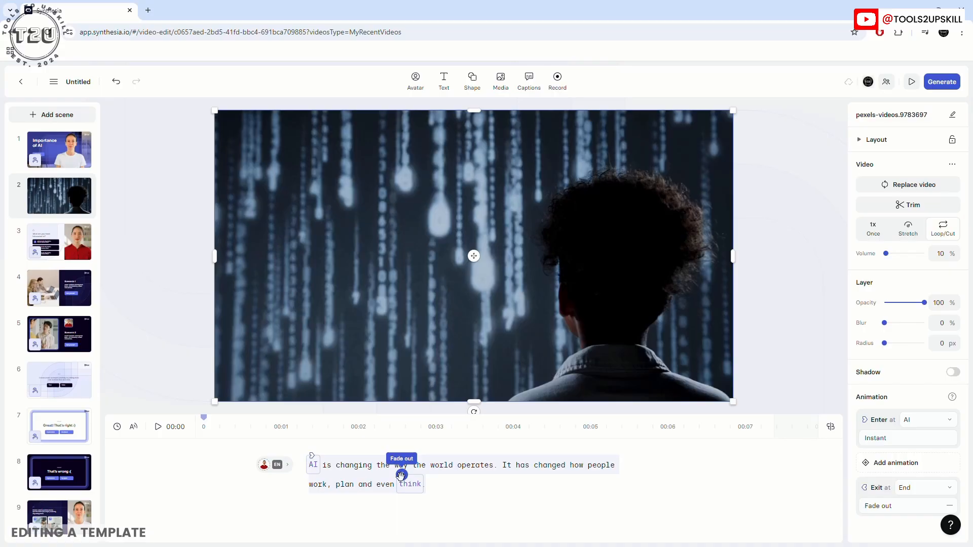
{"action": "left_click", "coordinate": [401, 476]}
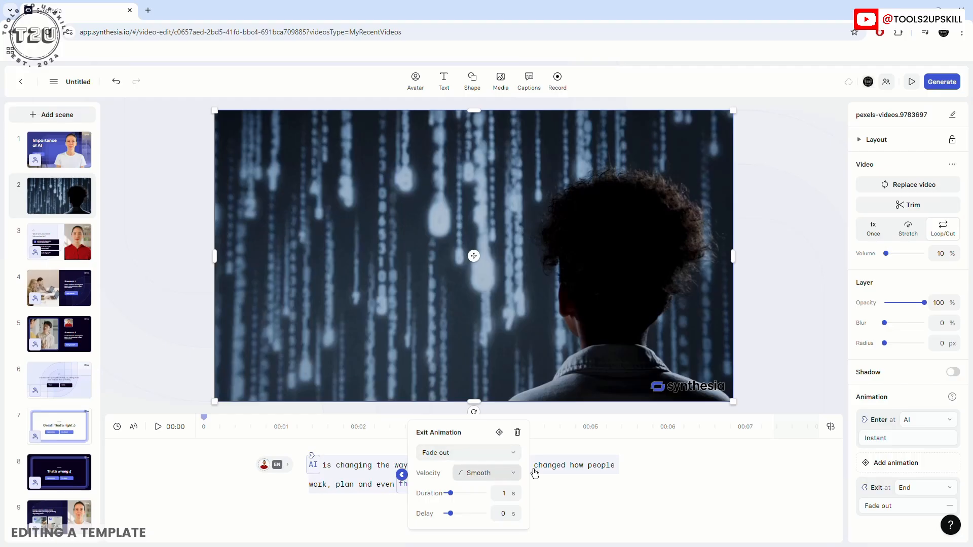
{"action": "left_click", "coordinate": [594, 497]}
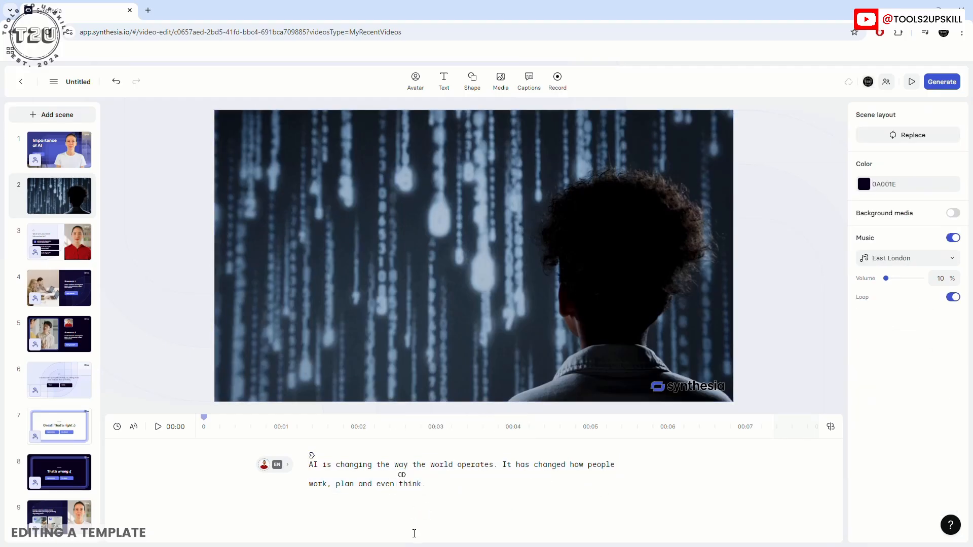
{"action": "mouse_move", "coordinate": [403, 478]}
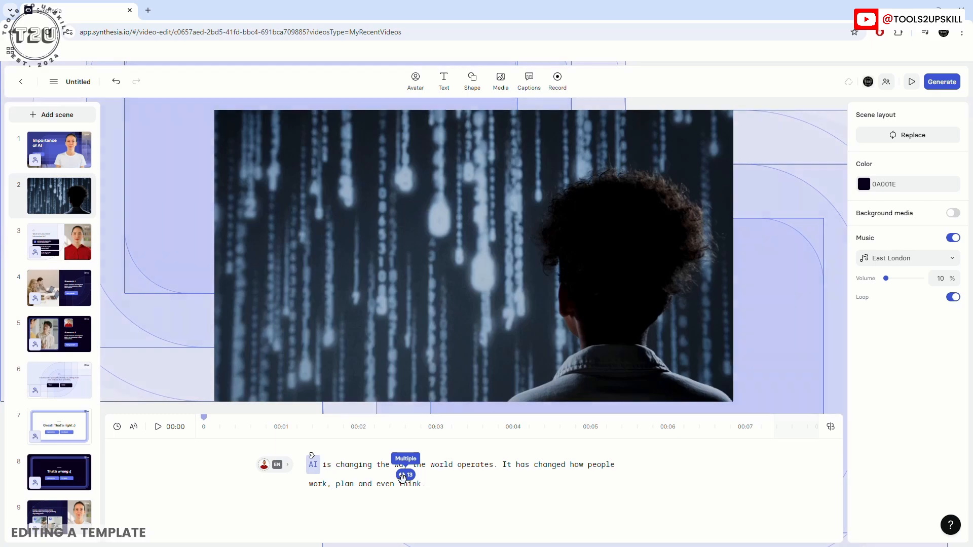
Shrink scene 2's code-rain background video from its top-right corner to W1860 H1046
{"action": "left_click", "coordinate": [406, 475]}
{"action": "left_click", "coordinate": [599, 491]}
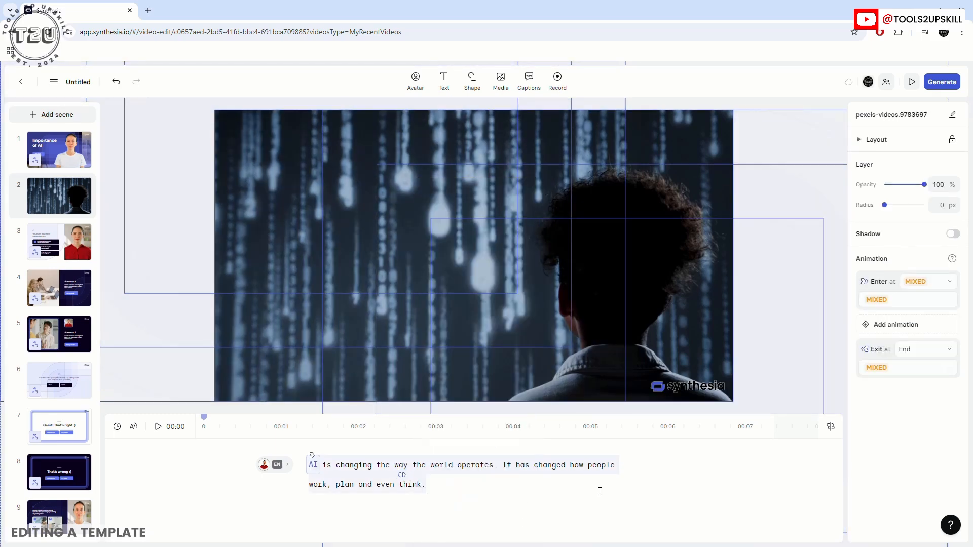
{"action": "mouse_move", "coordinate": [404, 476]}
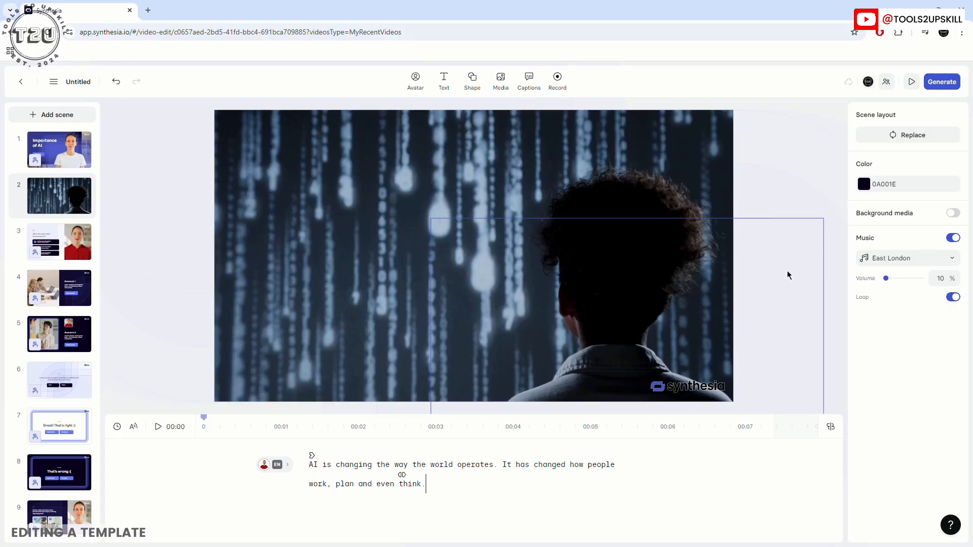
{"action": "left_click", "coordinate": [681, 160]}
{"action": "left_click_drag", "start_coordinate": [733, 112], "coordinate": [650, 200]}
{"action": "left_click_drag", "start_coordinate": [650, 201], "coordinate": [650, 201]}
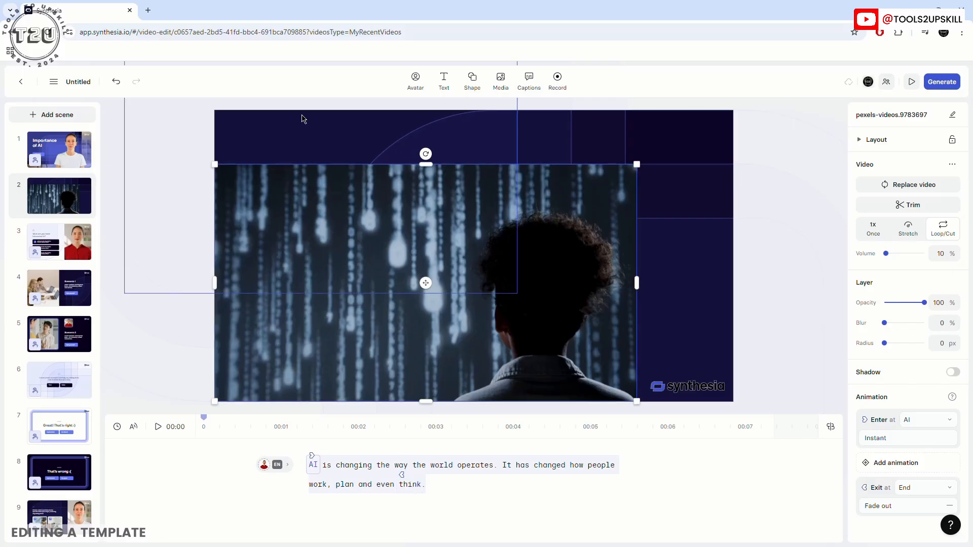
Delete the faint arc shapes group, then undo to restore it
{"action": "left_click", "coordinate": [691, 147]}
{"action": "key", "text": "Delete"}
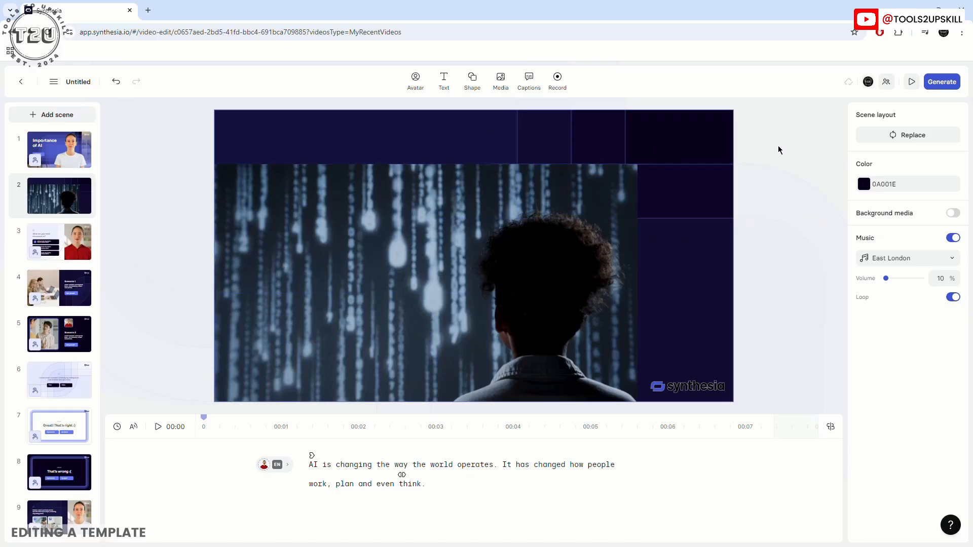
{"action": "key", "text": "ctrl+z"}
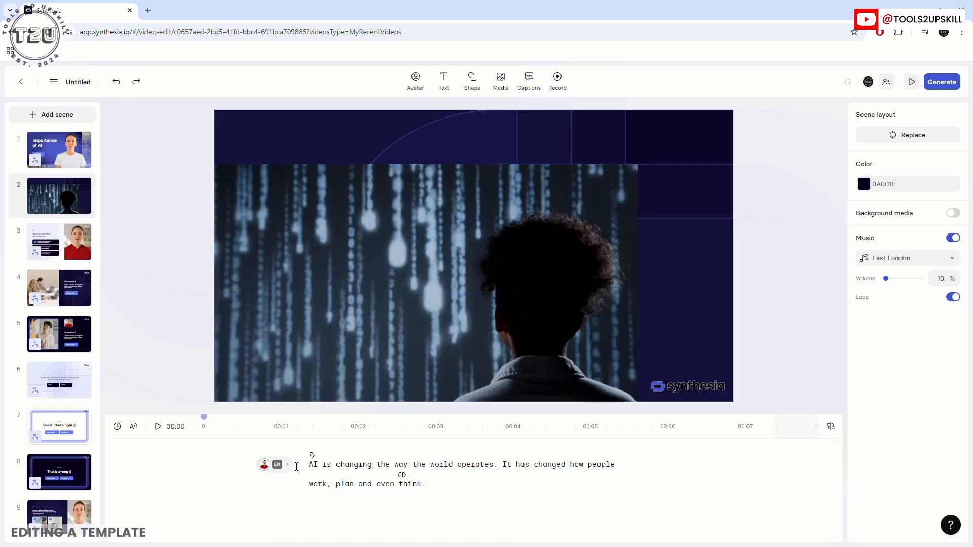
Preview scene 2 twice, enlarging the canvas between plays, then open the Speakers list
{"action": "left_click", "coordinate": [158, 429]}
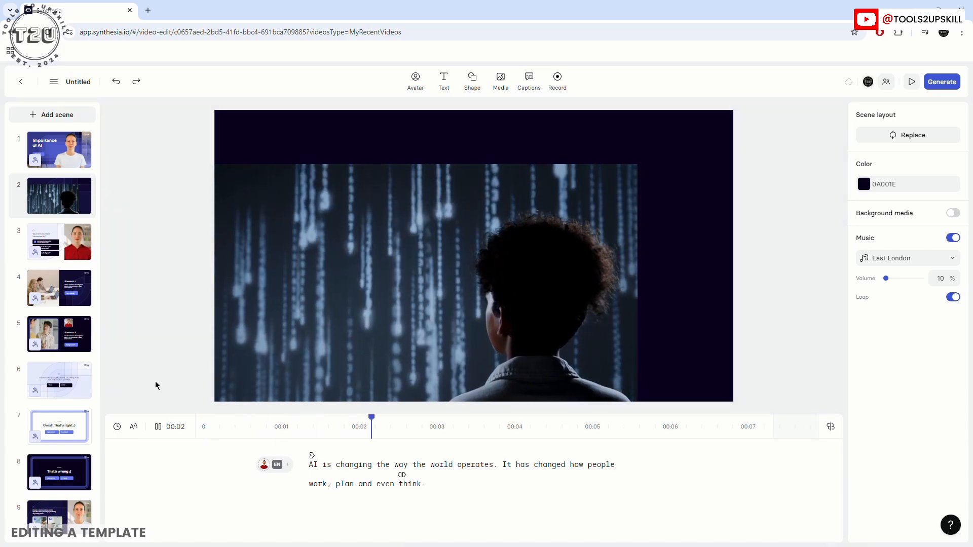
{"action": "left_click", "coordinate": [157, 427]}
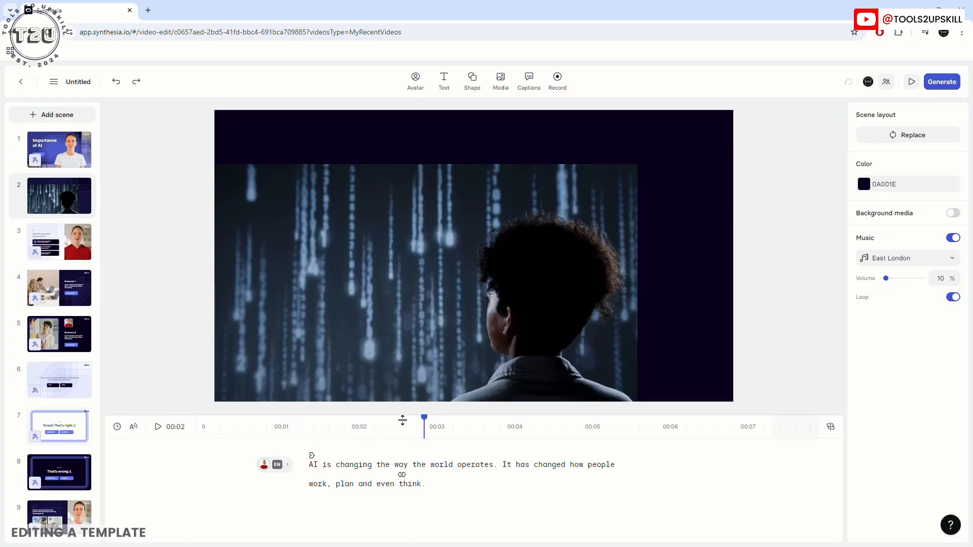
{"action": "left_click_drag", "start_coordinate": [402, 420], "coordinate": [415, 427]}
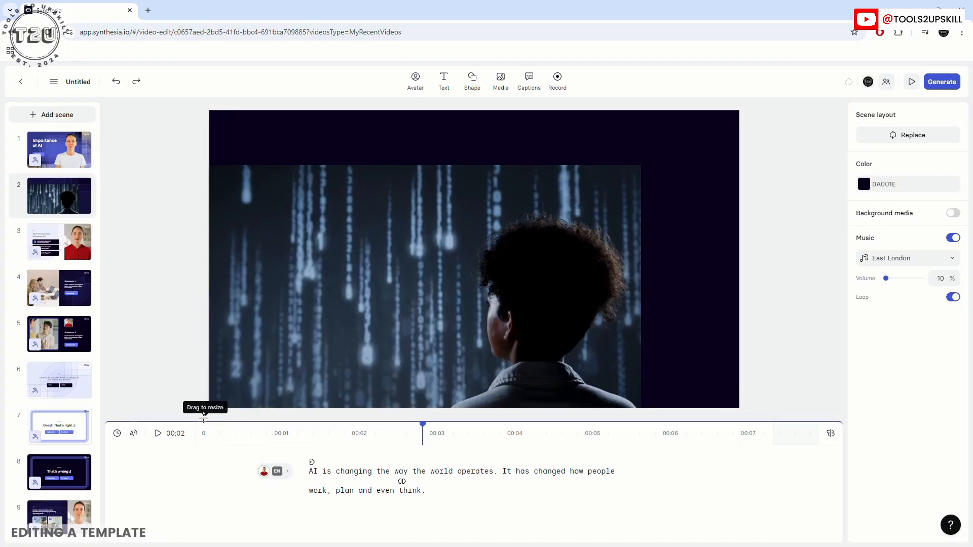
{"action": "left_click", "coordinate": [231, 433]}
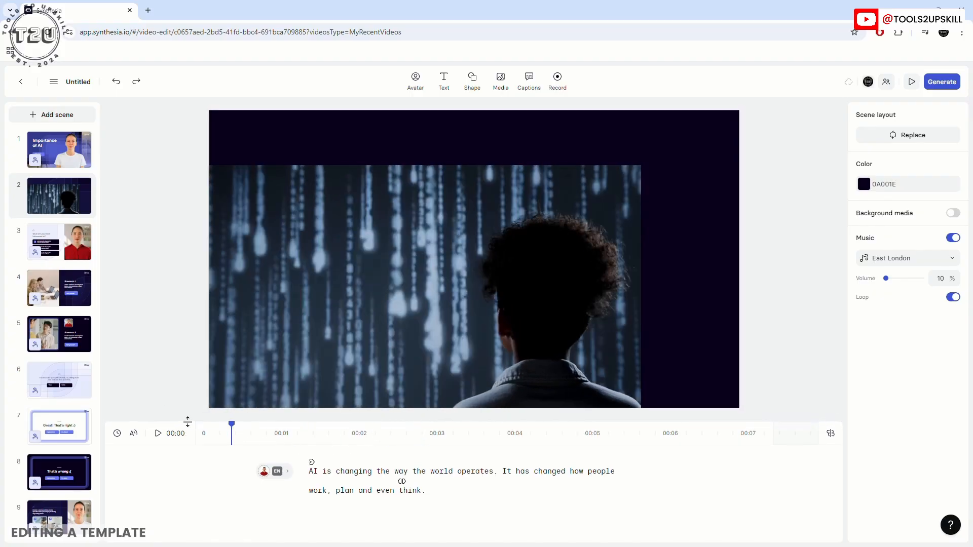
{"action": "left_click", "coordinate": [158, 433]}
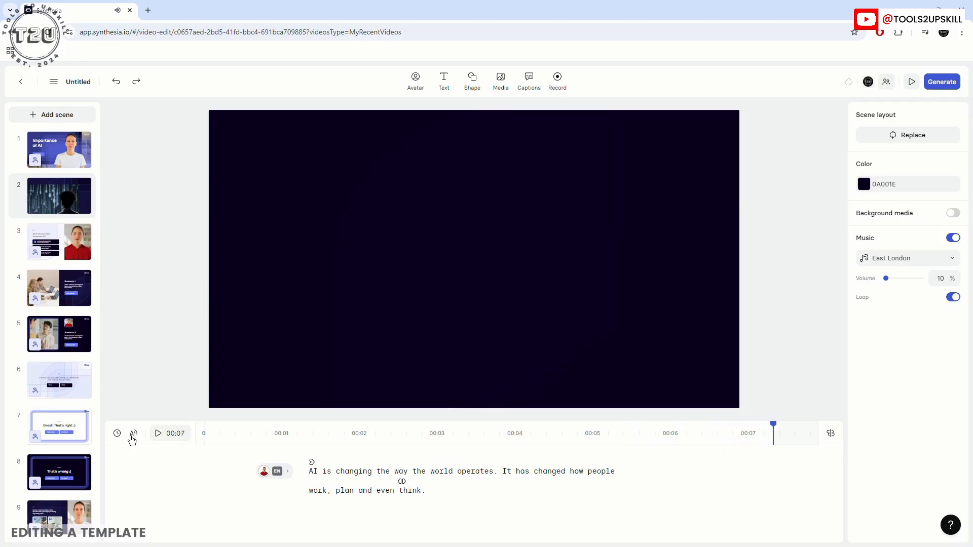
{"action": "left_click", "coordinate": [282, 472]}
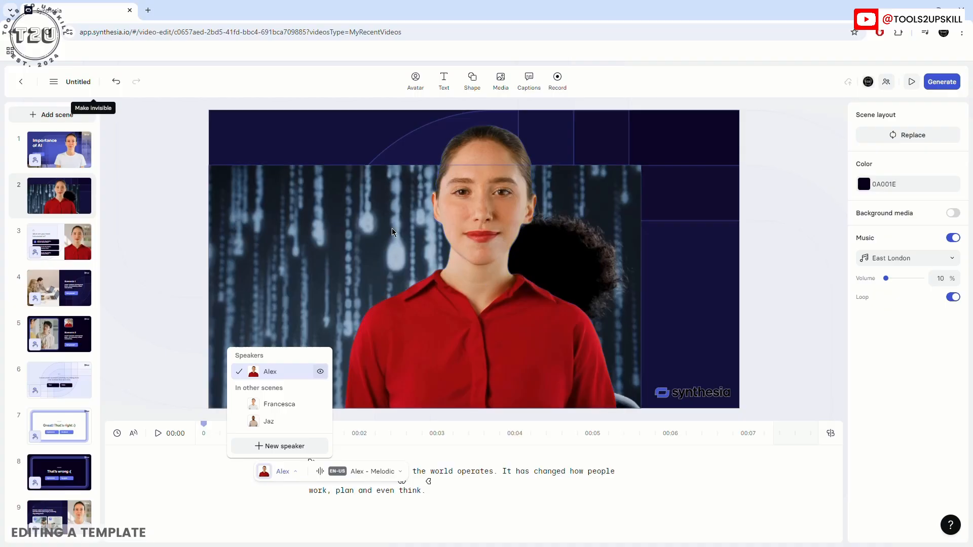
Move the red-shirted avatar right, shrink it, and place it in the dark right panel
{"action": "left_click_drag", "start_coordinate": [476, 304], "coordinate": [661, 306]}
{"action": "left_click_drag", "start_coordinate": [825, 131], "coordinate": [659, 332]}
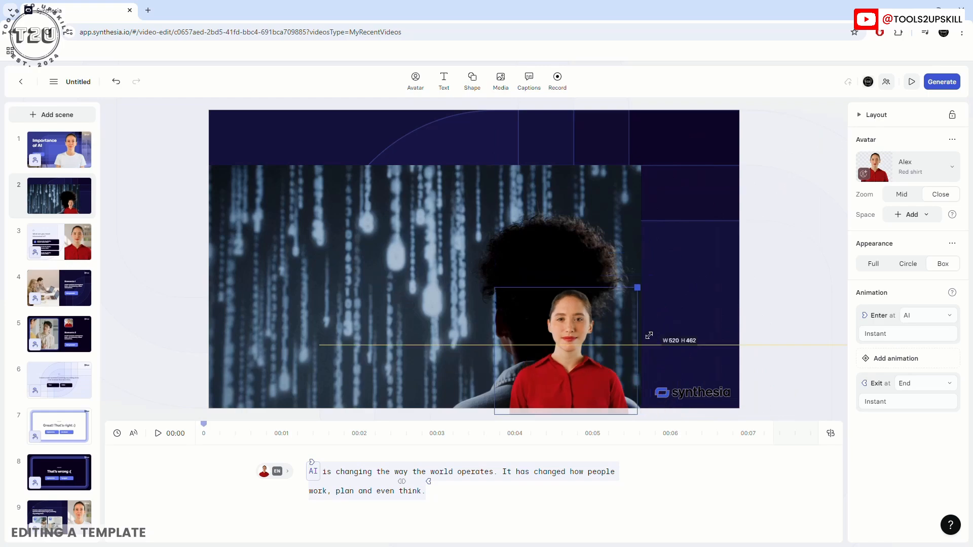
{"action": "left_click_drag", "start_coordinate": [560, 355], "coordinate": [673, 315]}
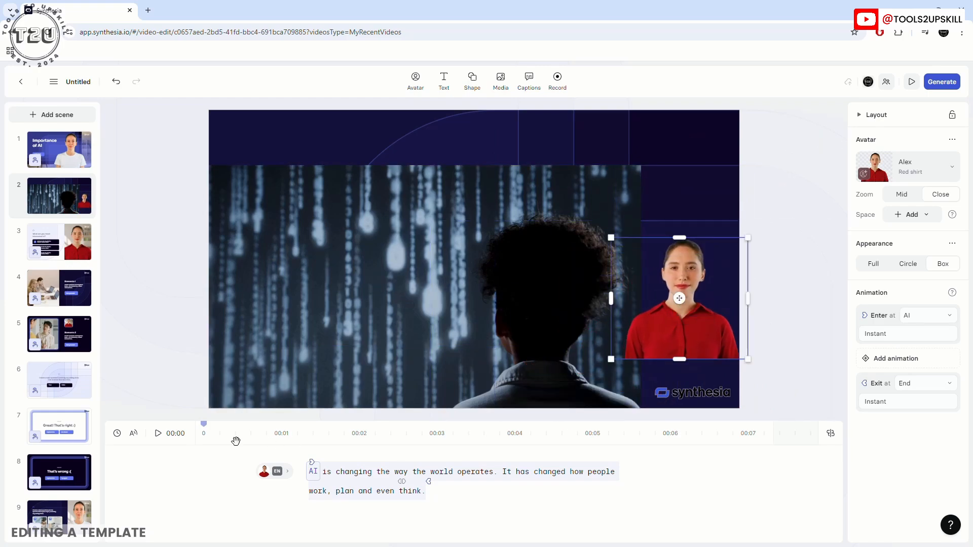
Preview the scene with the repositioned avatar, replaying from near the start, and review the script
{"action": "left_click", "coordinate": [158, 435]}
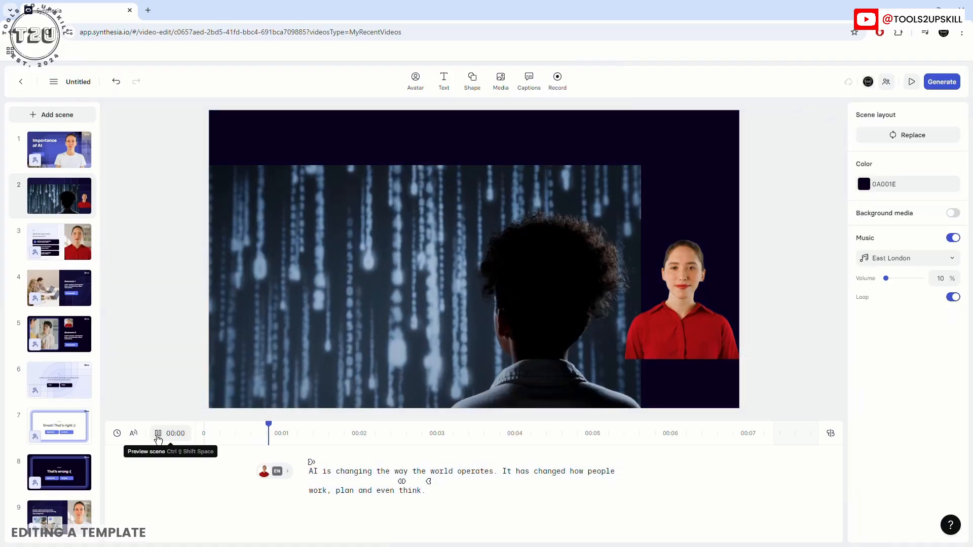
{"action": "left_click", "coordinate": [157, 435]}
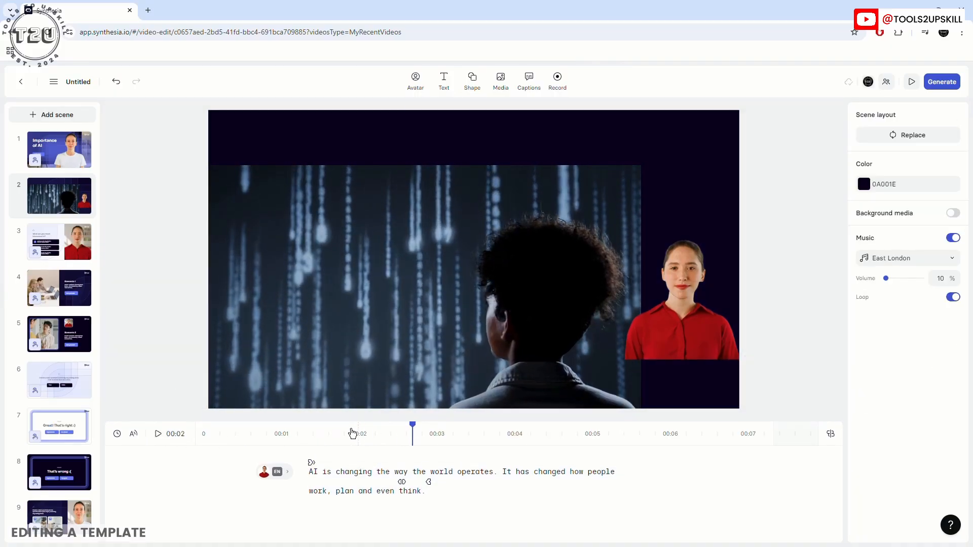
{"action": "left_click", "coordinate": [263, 434]}
{"action": "left_click", "coordinate": [157, 434]}
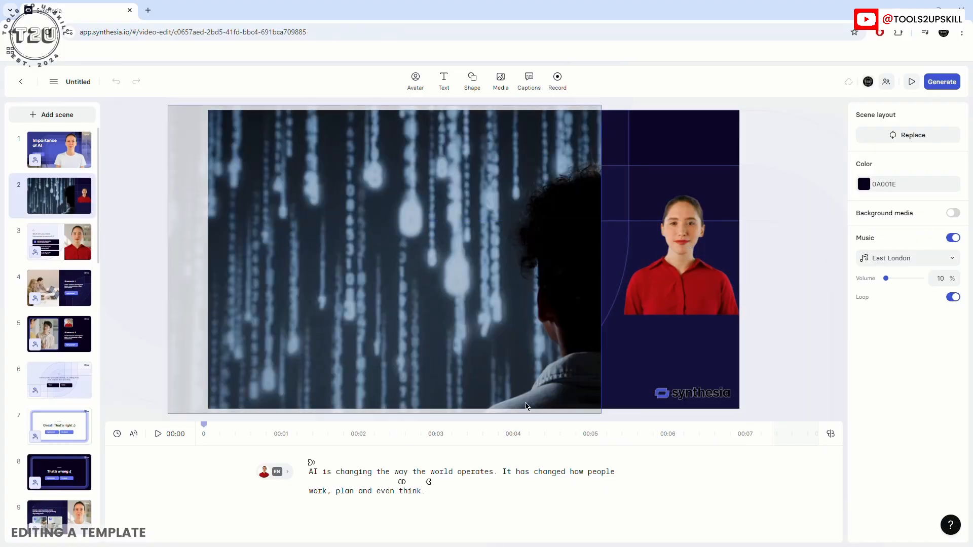
{"action": "left_click_drag", "start_coordinate": [309, 473], "coordinate": [429, 491]}
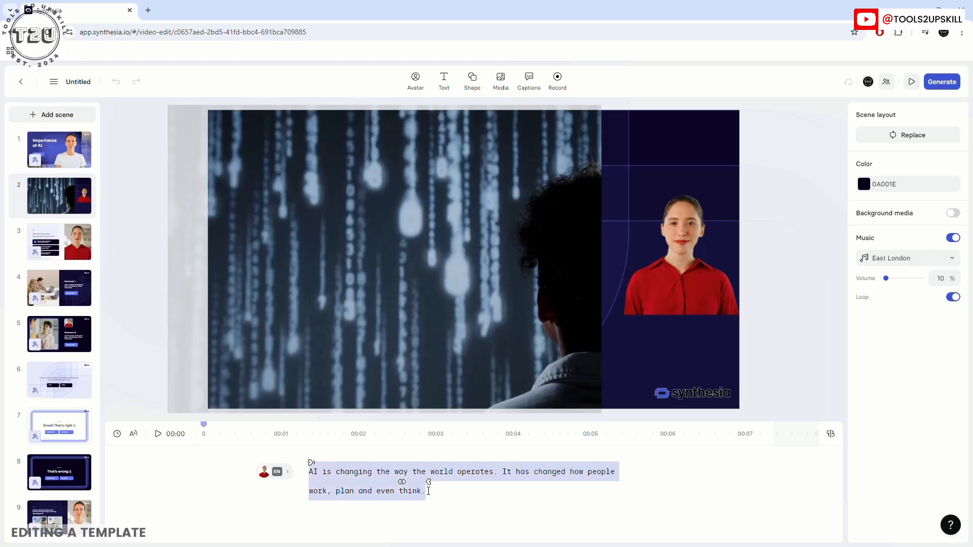
{"action": "left_click", "coordinate": [501, 495]}
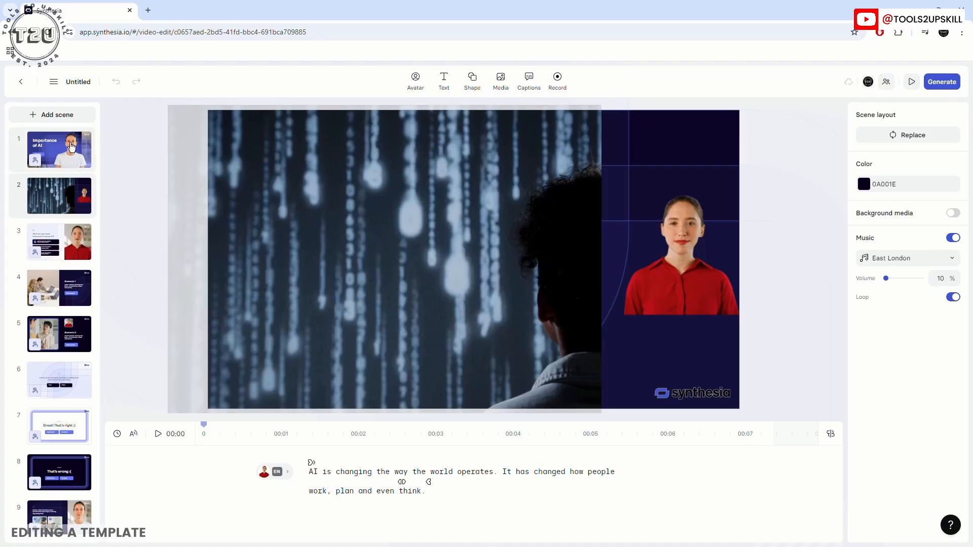
Review the draft preview from Importance of AI, advancing a scene, replaying, then stepping back
{"action": "left_click", "coordinate": [56, 147]}
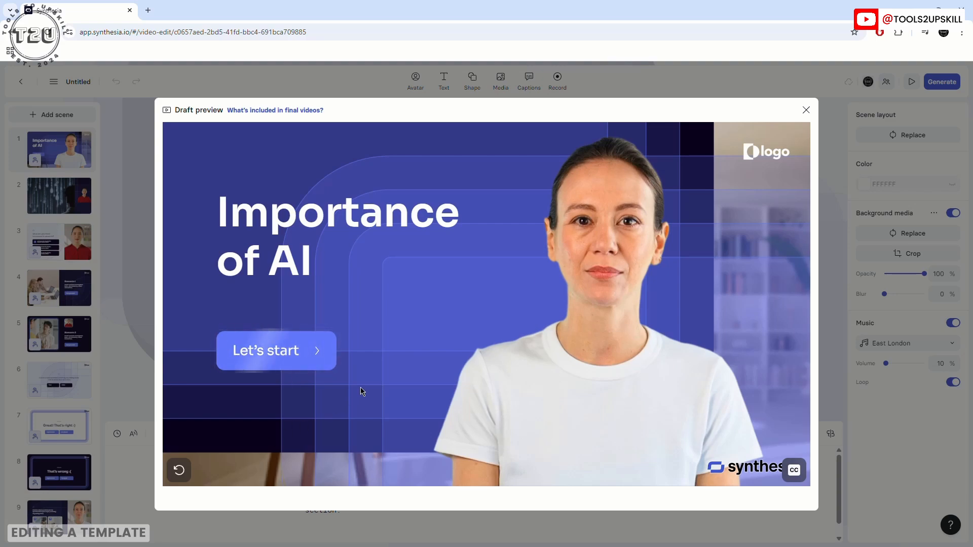
{"action": "left_click", "coordinate": [280, 357]}
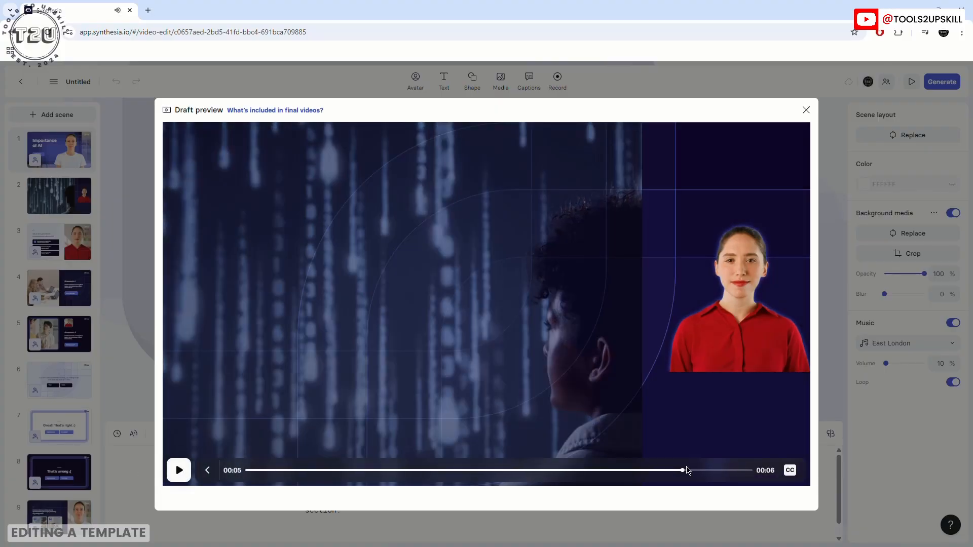
{"action": "left_click_drag", "start_coordinate": [680, 475], "coordinate": [231, 473]}
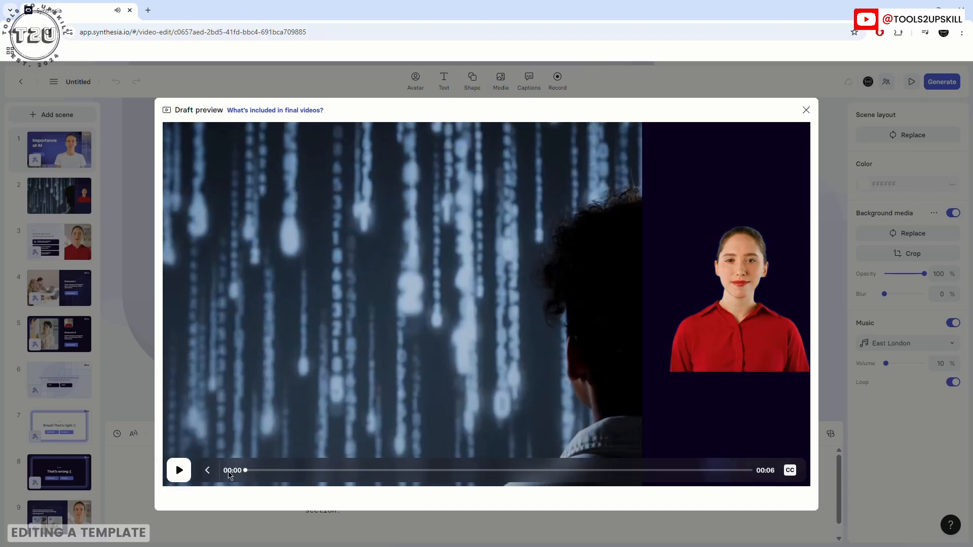
{"action": "left_click", "coordinate": [180, 470]}
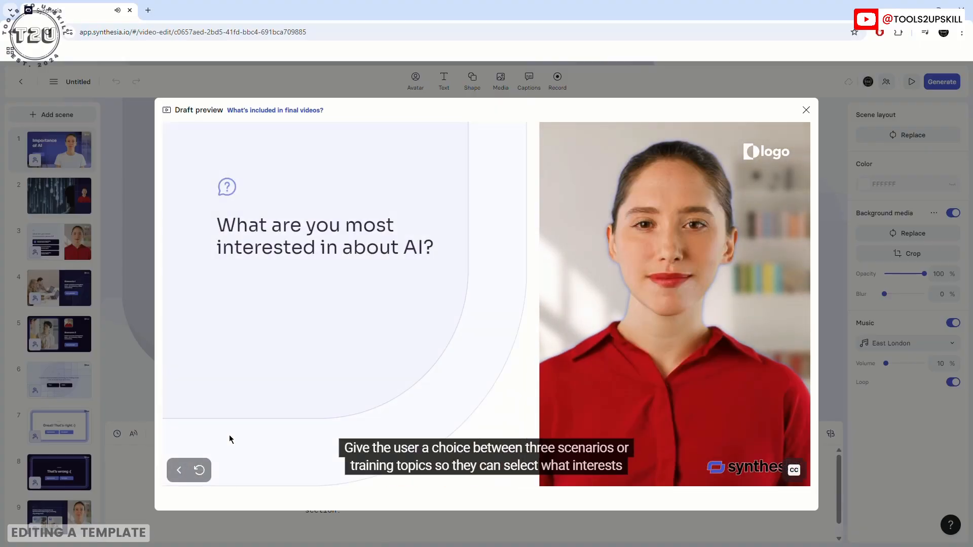
{"action": "left_click", "coordinate": [179, 471]}
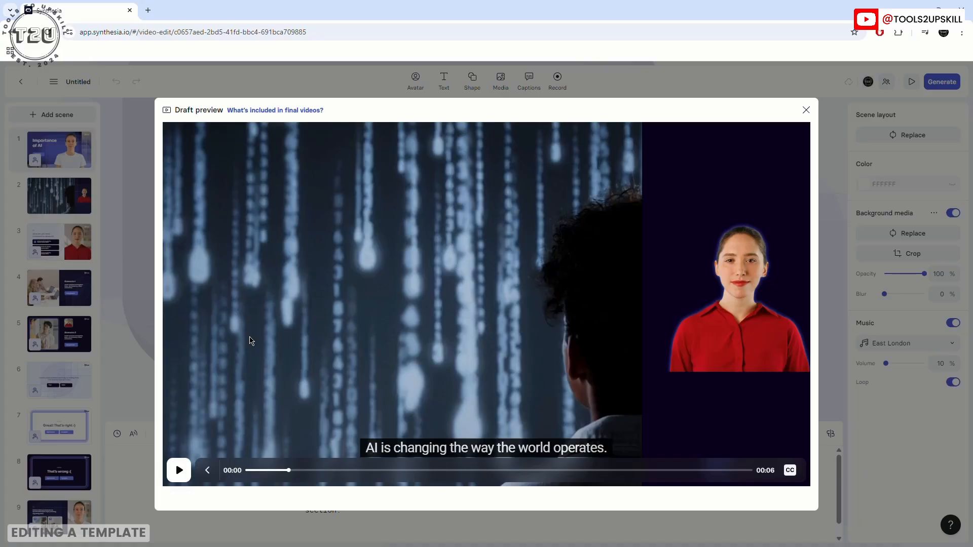
{"action": "mouse_move", "coordinate": [280, 111]}
Close the draft preview and inspect the three scenario text boxes on scene 3
{"action": "left_click", "coordinate": [807, 110]}
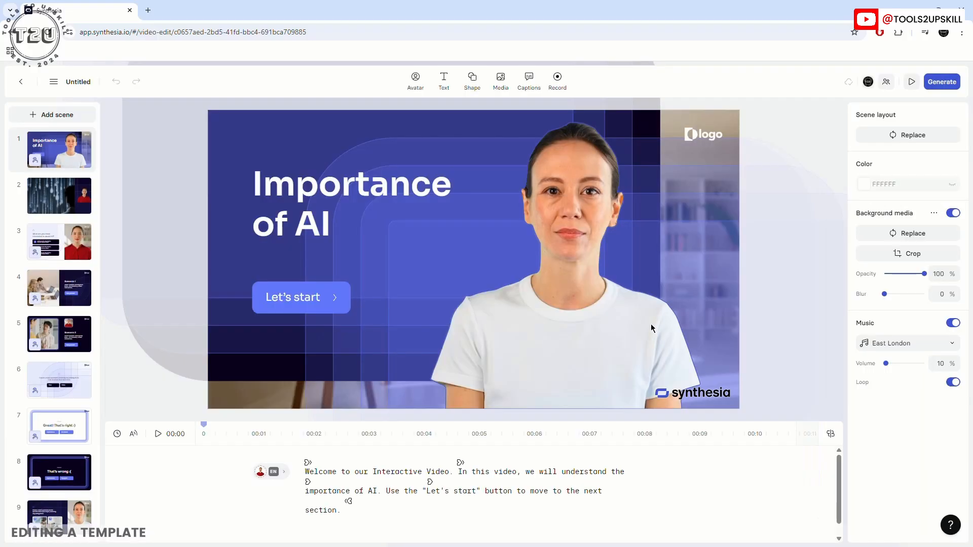
{"action": "left_click", "coordinate": [51, 252]}
{"action": "left_click", "coordinate": [59, 196]}
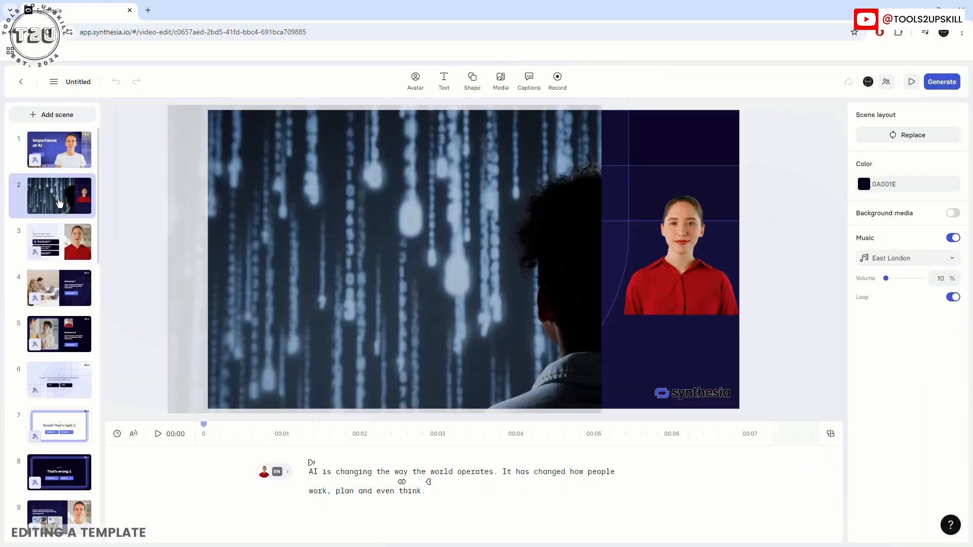
{"action": "left_click", "coordinate": [54, 240]}
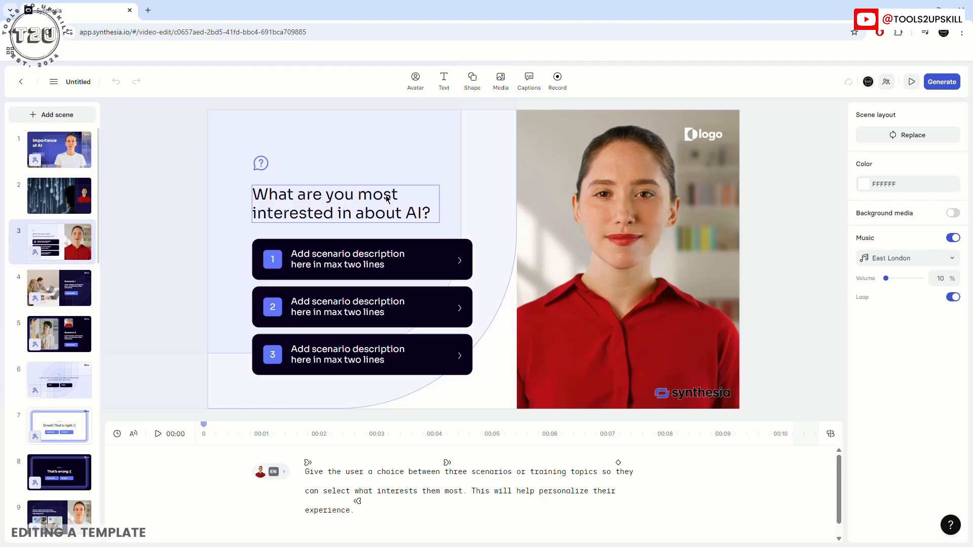
{"action": "left_click", "coordinate": [335, 261]}
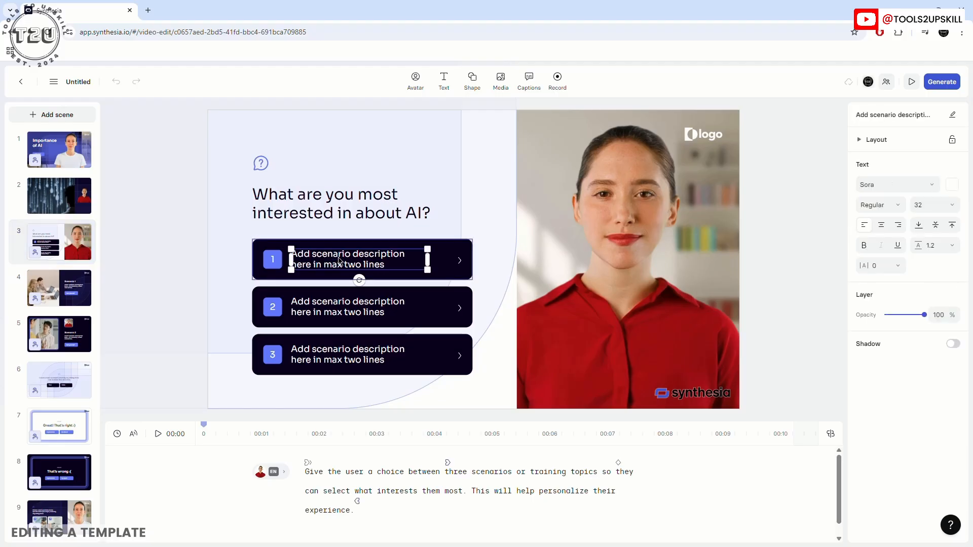
{"action": "left_click", "coordinate": [339, 261]}
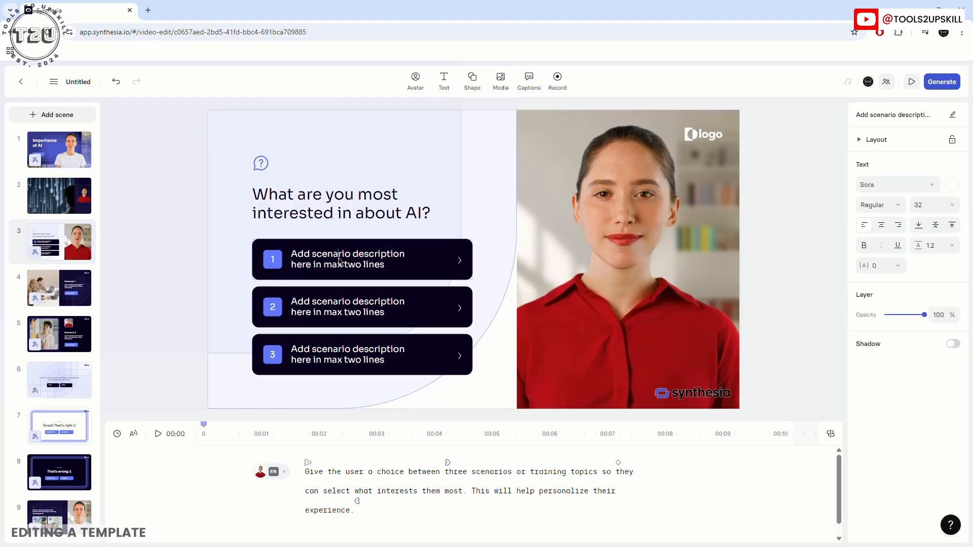
{"action": "left_click", "coordinate": [326, 306]}
{"action": "left_click", "coordinate": [335, 353]}
{"action": "left_click_drag", "start_coordinate": [385, 359], "coordinate": [337, 353]}
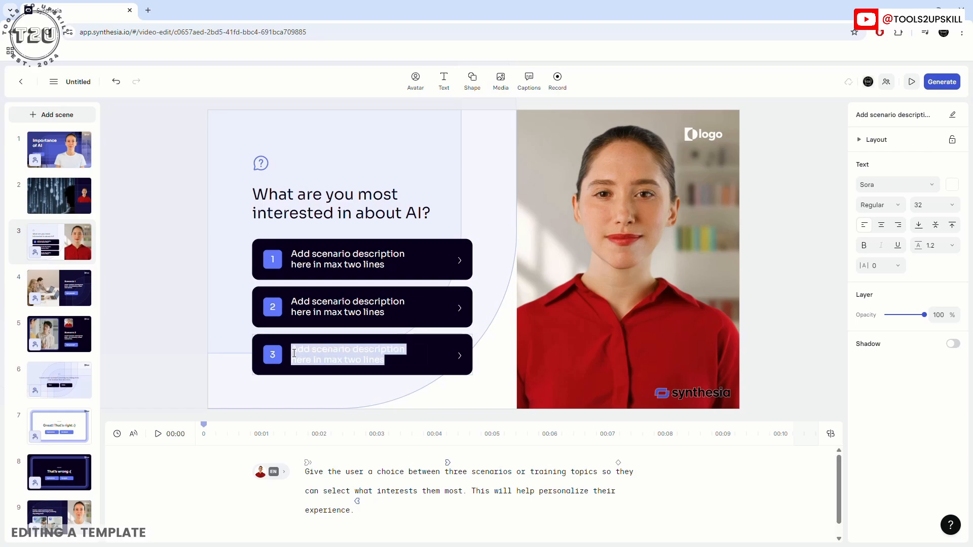
{"action": "left_click", "coordinate": [130, 419]}
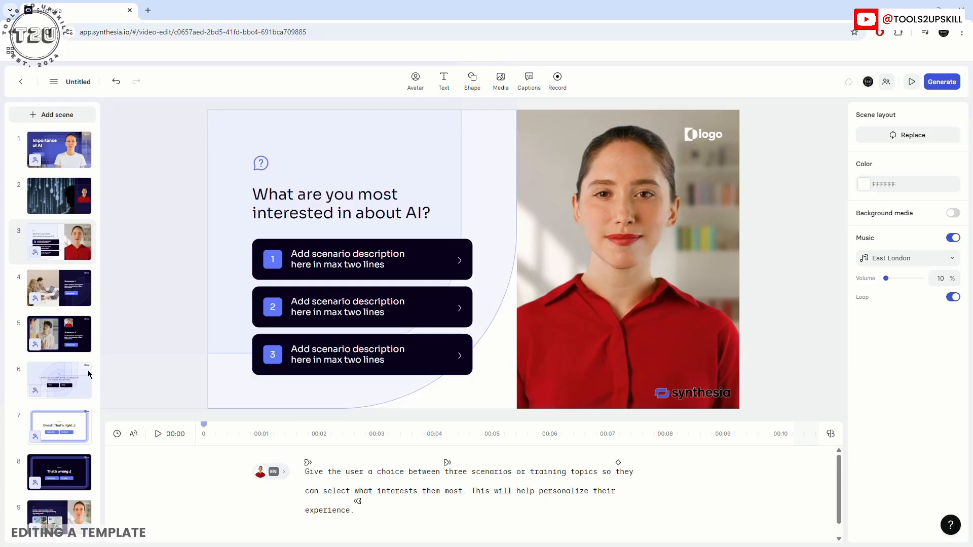
{"action": "scroll", "coordinate": [59, 294], "scroll_direction": "down", "scroll_amount": 12}
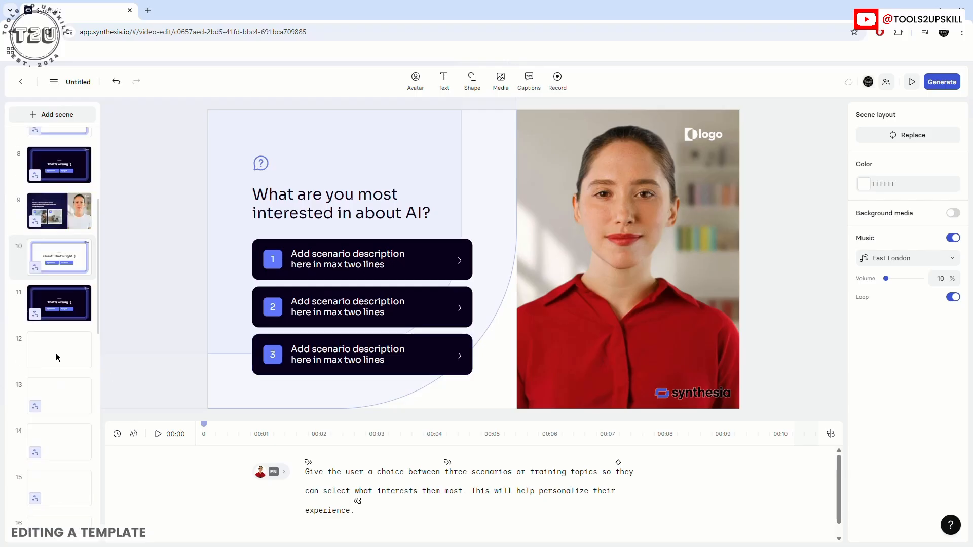
{"action": "scroll", "coordinate": [60, 286], "scroll_direction": "up", "scroll_amount": 12}
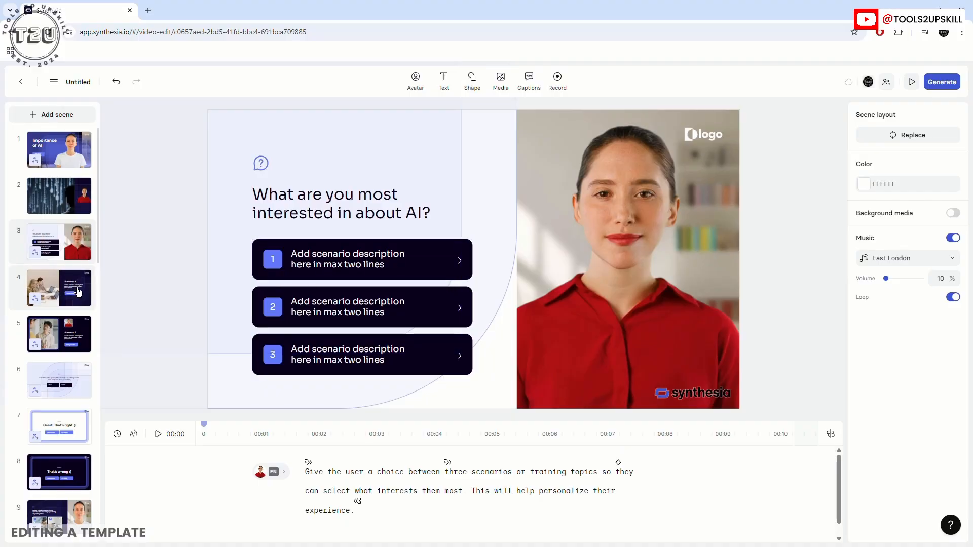
Browse the Scenario 1, Scenario 2, AI interest, True/False and right/wrong result scenes
{"action": "left_click", "coordinate": [57, 283]}
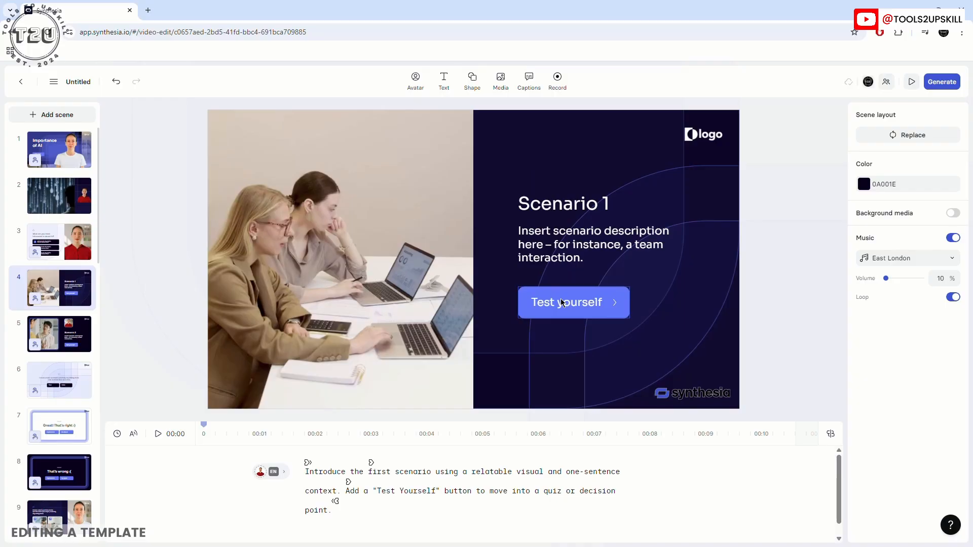
{"action": "left_click", "coordinate": [49, 337]}
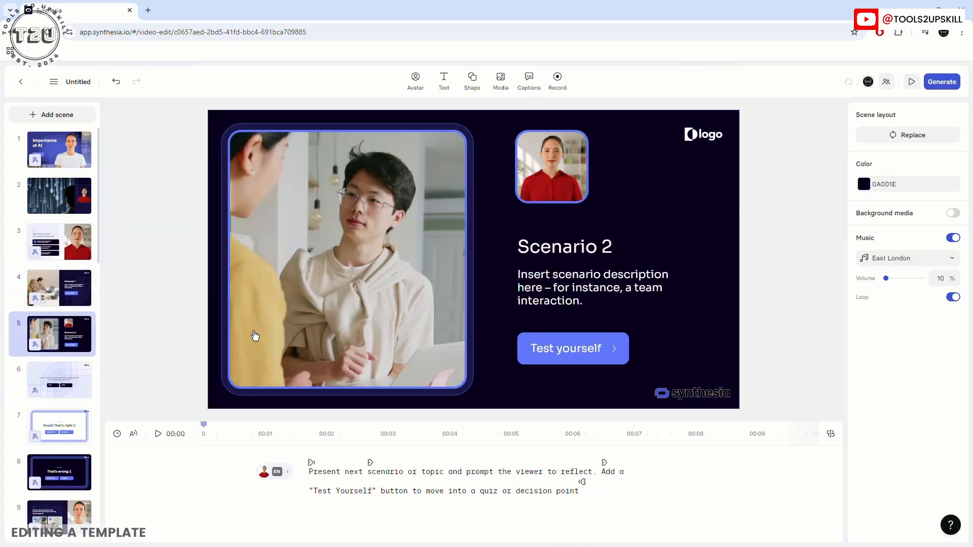
{"action": "left_click", "coordinate": [49, 245]}
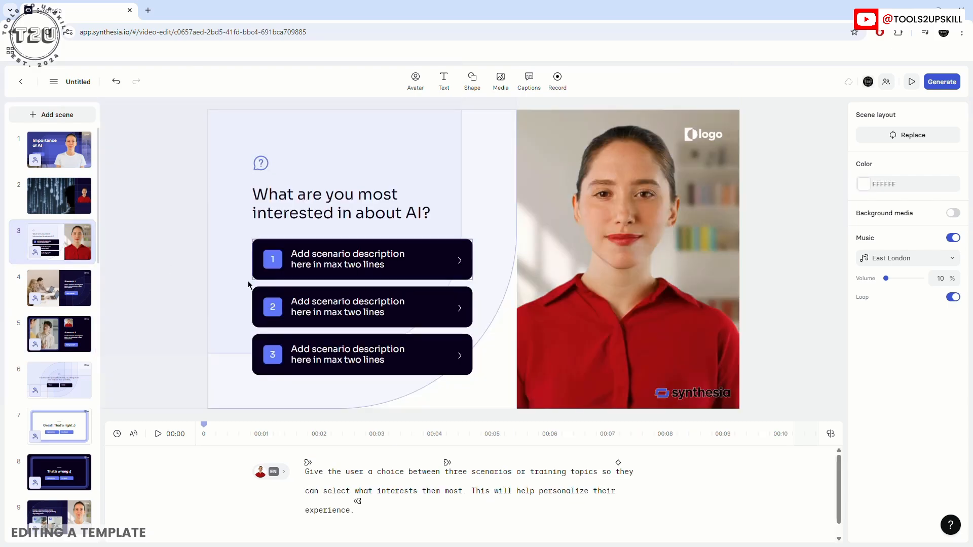
{"action": "left_click", "coordinate": [60, 339]}
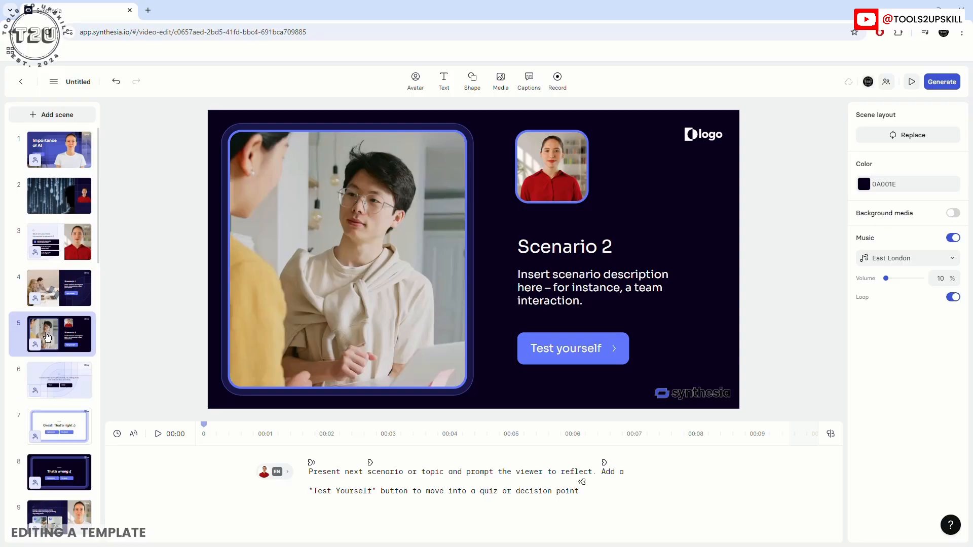
{"action": "left_click", "coordinate": [52, 242]}
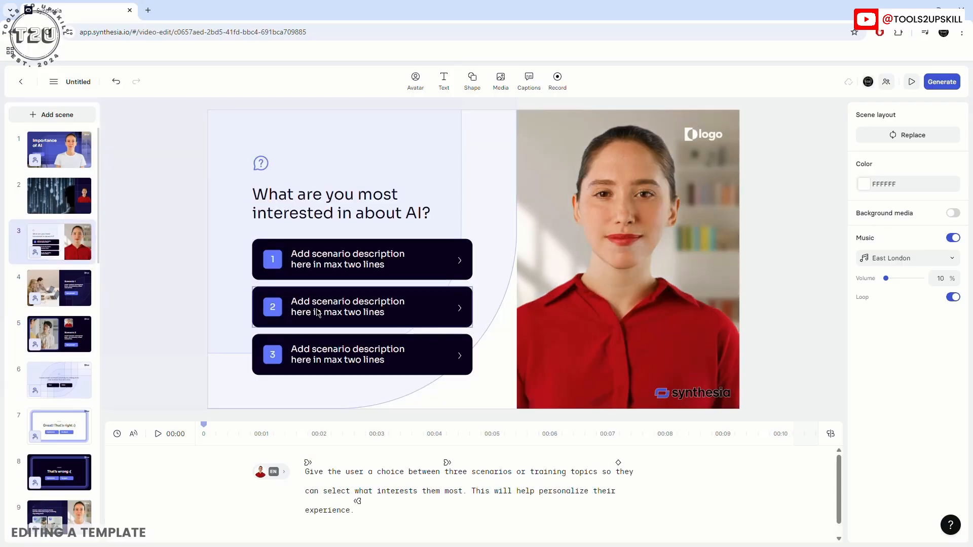
{"action": "left_click", "coordinate": [68, 337]}
{"action": "left_click", "coordinate": [56, 384]}
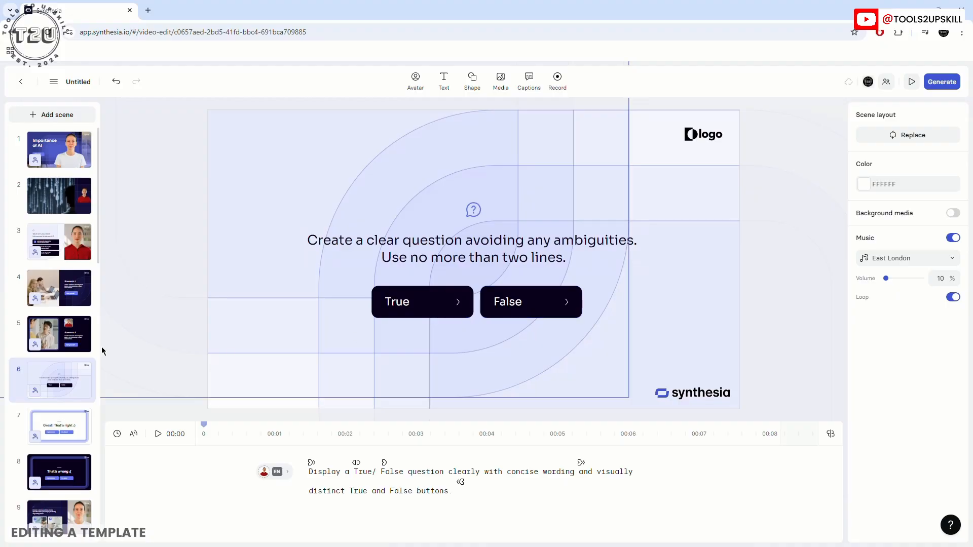
{"action": "left_click", "coordinate": [64, 425]}
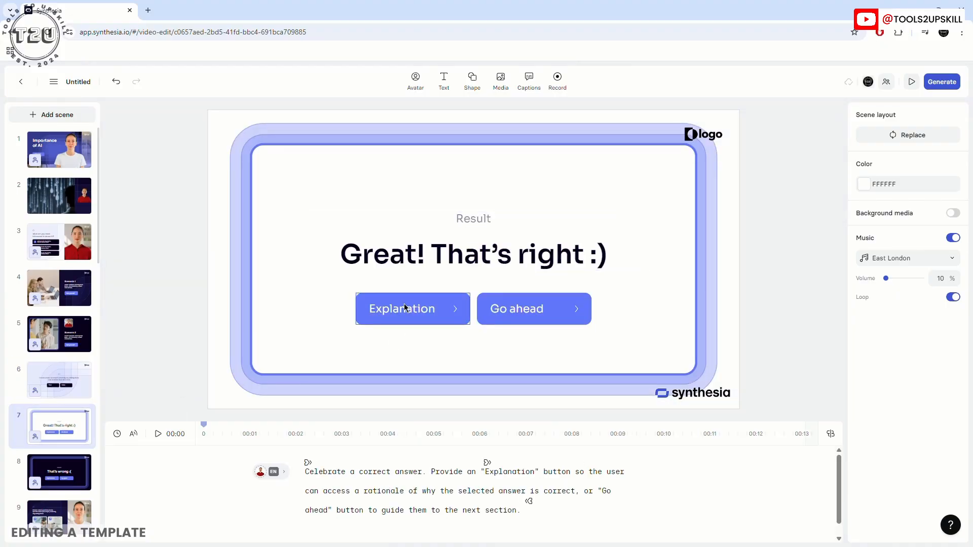
{"action": "left_click", "coordinate": [62, 474]}
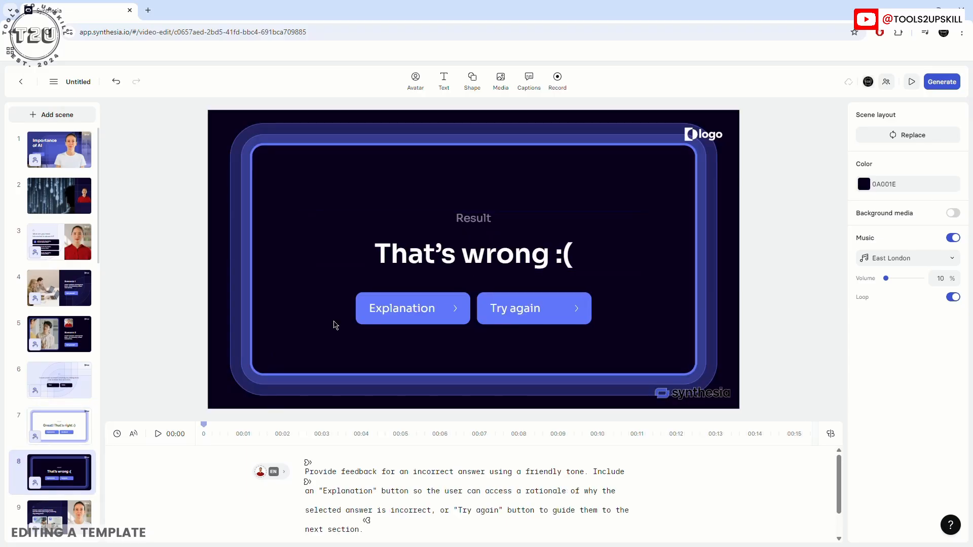
{"action": "scroll", "coordinate": [64, 309], "scroll_direction": "down", "scroll_amount": 2}
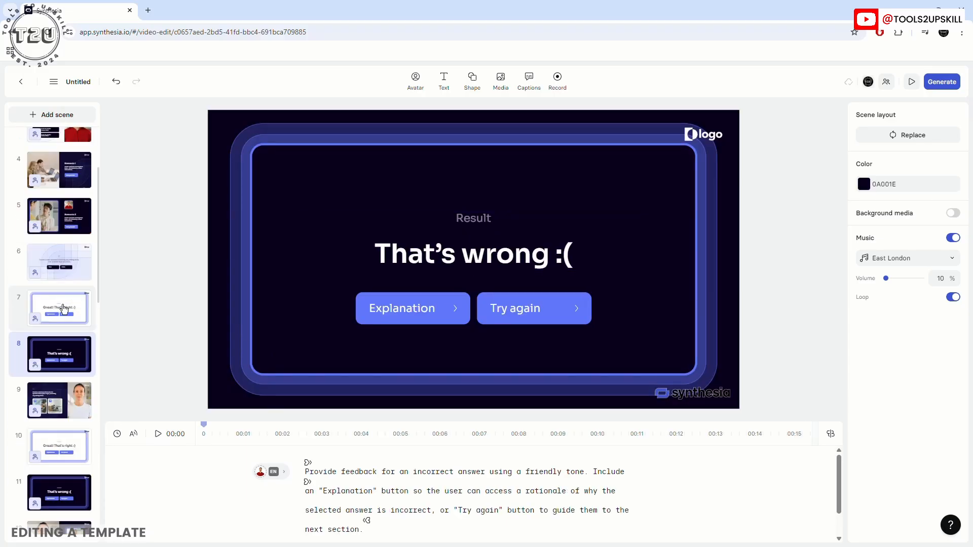
{"action": "scroll", "coordinate": [63, 308], "scroll_direction": "up", "scroll_amount": 2}
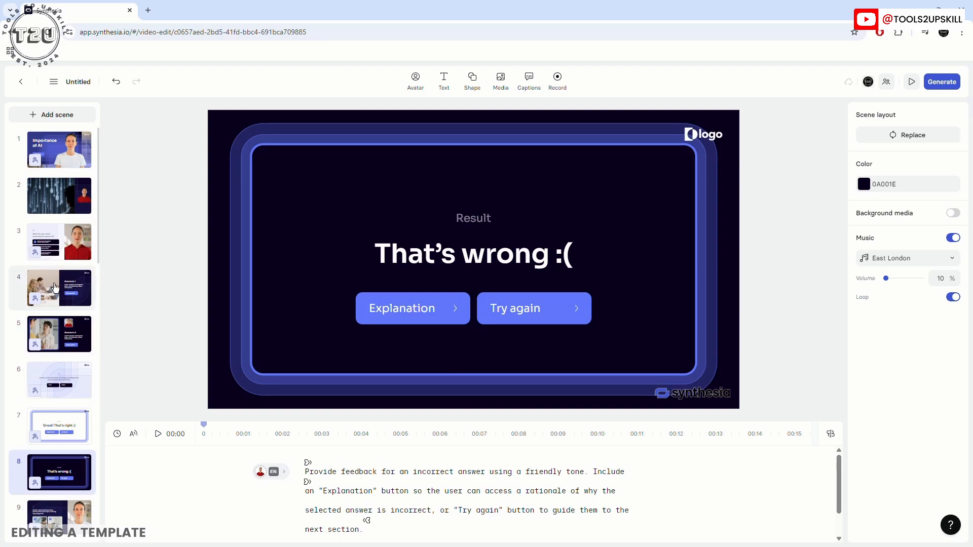
{"action": "scroll", "coordinate": [61, 387], "scroll_direction": "down", "scroll_amount": 2}
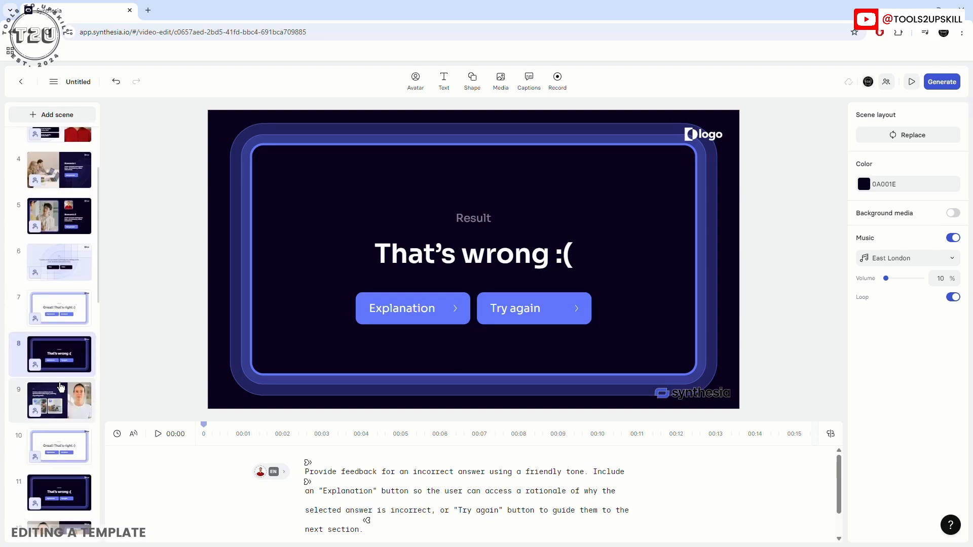
View the picture cards A and B scene and the closing See you later! scene
{"action": "left_click", "coordinate": [60, 403]}
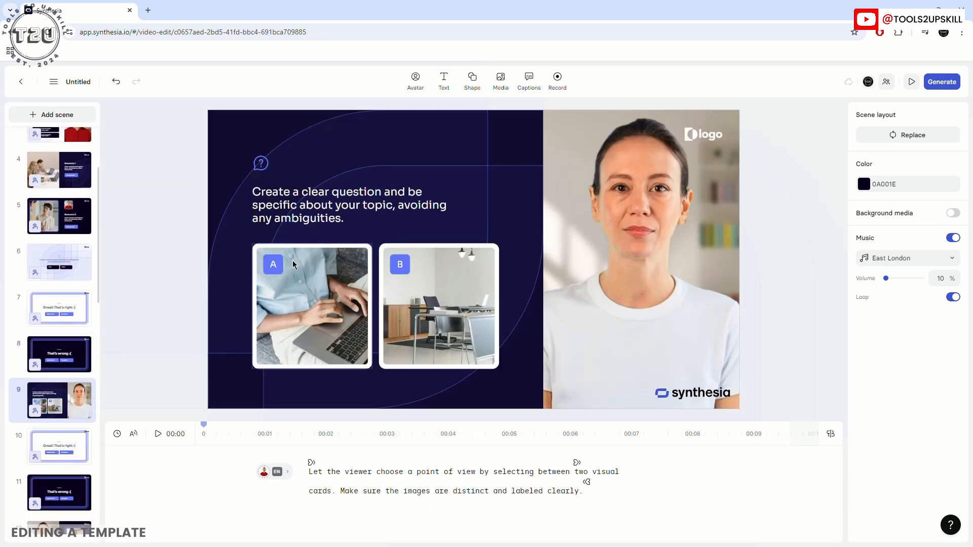
{"action": "scroll", "coordinate": [75, 340], "scroll_direction": "down", "scroll_amount": 2}
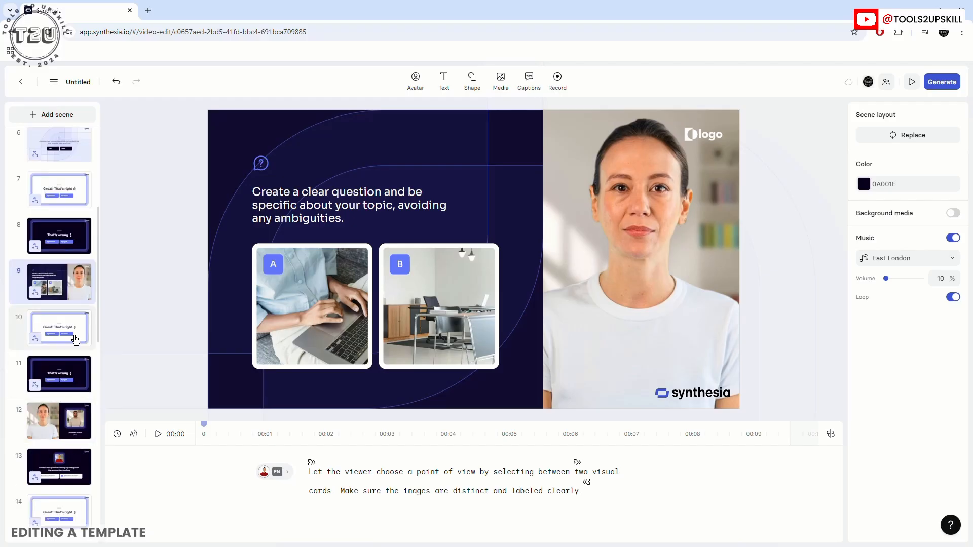
{"action": "scroll", "coordinate": [76, 340], "scroll_direction": "down", "scroll_amount": 10}
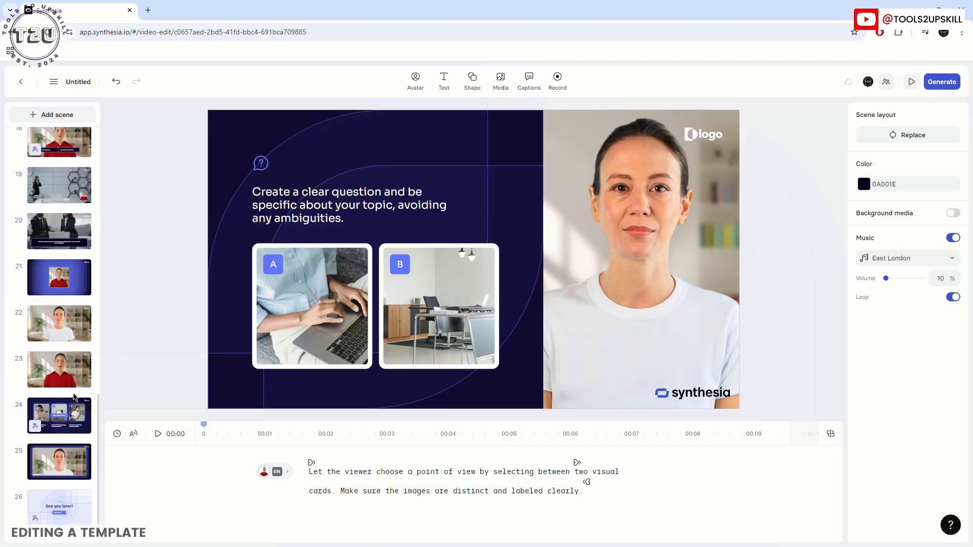
{"action": "left_click", "coordinate": [59, 503]}
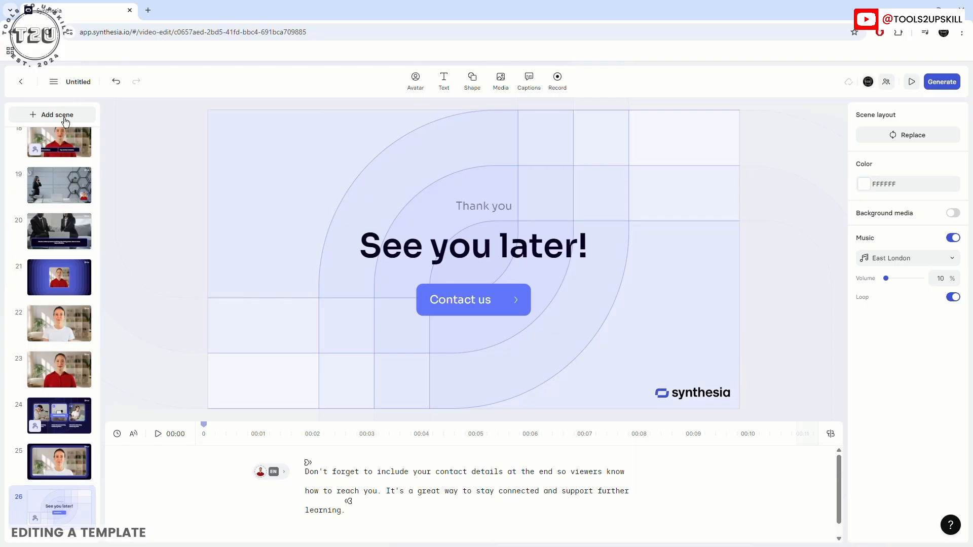
{"action": "scroll", "coordinate": [53, 274], "scroll_direction": "up", "scroll_amount": 15}
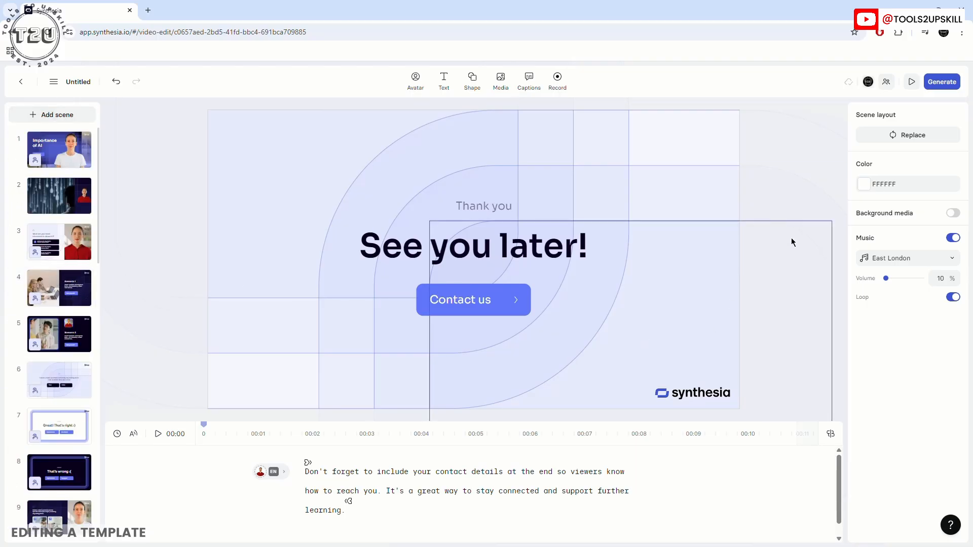
{"action": "left_click", "coordinate": [66, 146]}
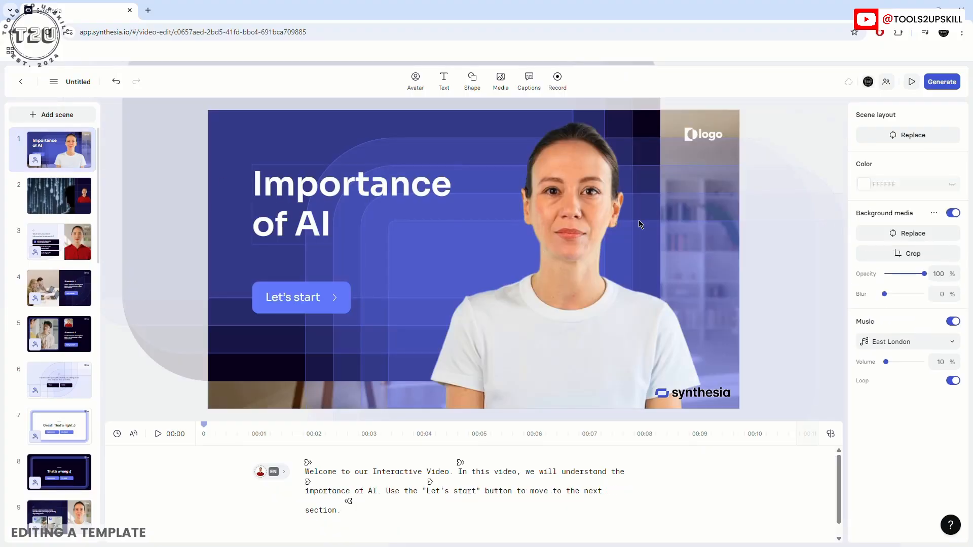
{"action": "left_click", "coordinate": [932, 88]}
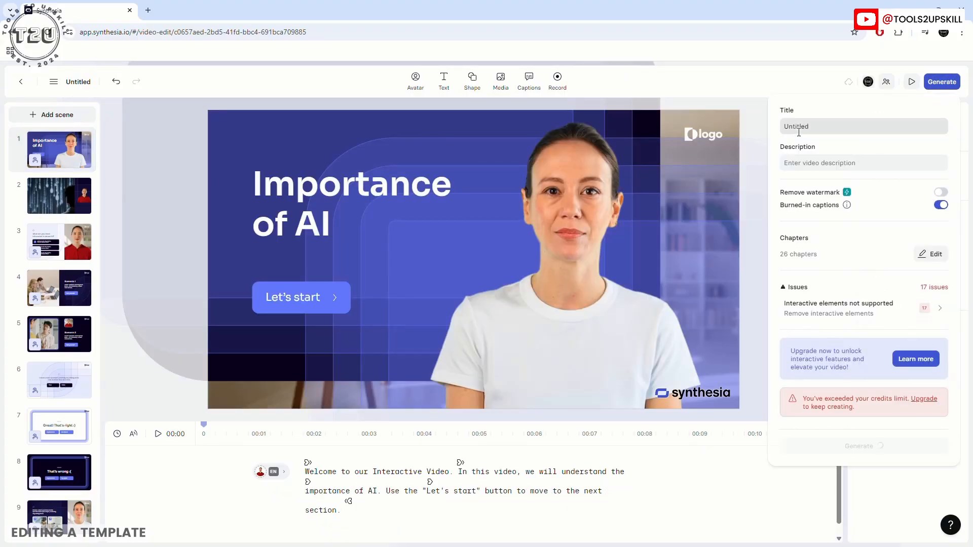
{"action": "left_click", "coordinate": [808, 127]}
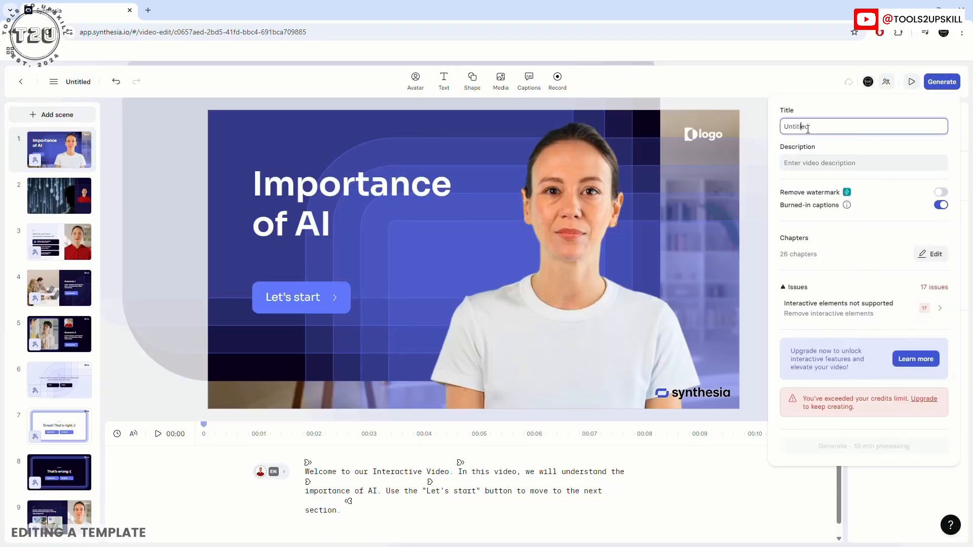
{"action": "left_click", "coordinate": [831, 172]}
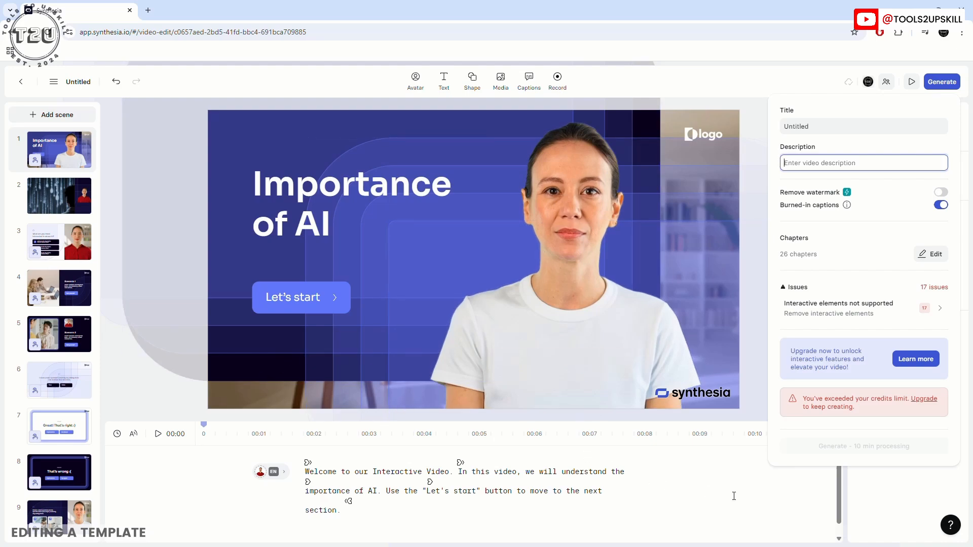
{"action": "left_click", "coordinate": [931, 255]}
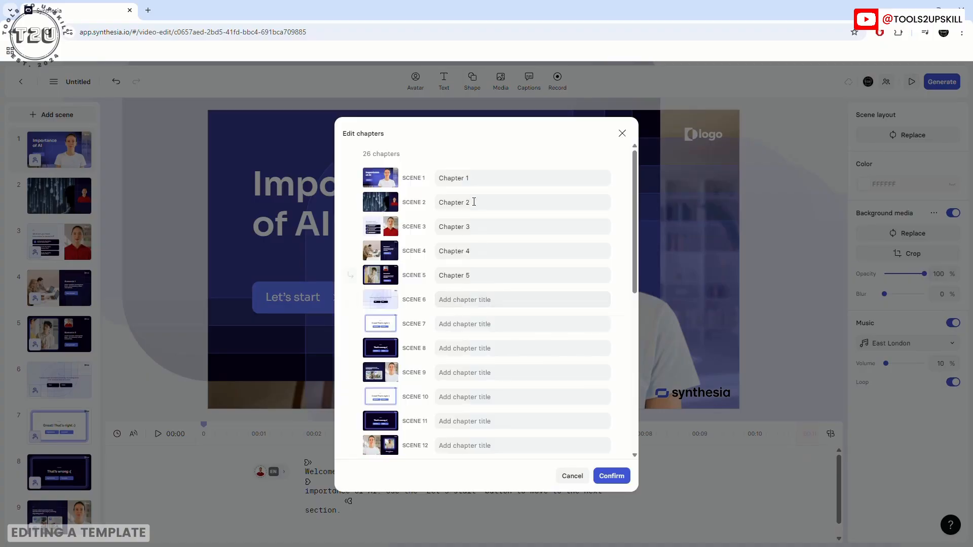
{"action": "scroll", "coordinate": [483, 355], "scroll_direction": "down", "scroll_amount": 5}
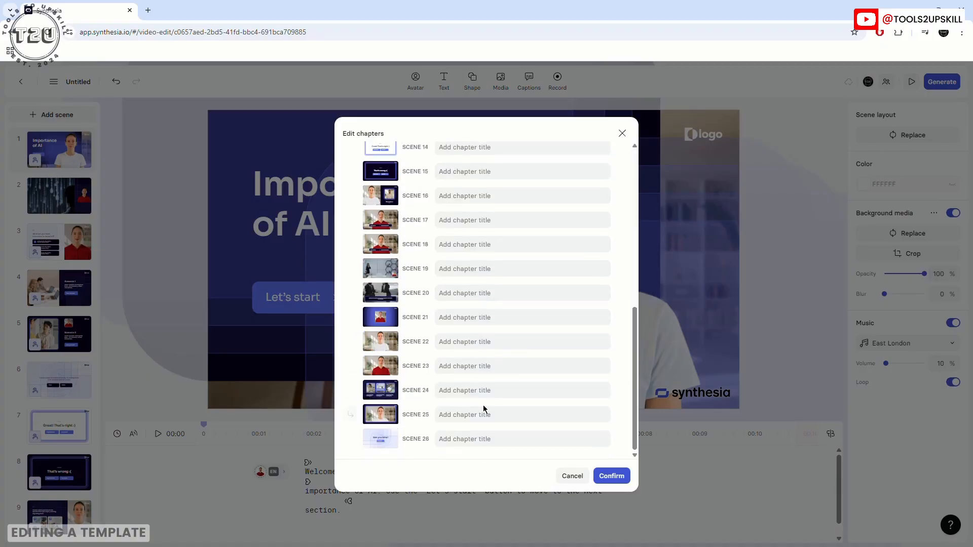
{"action": "left_click", "coordinate": [572, 476]}
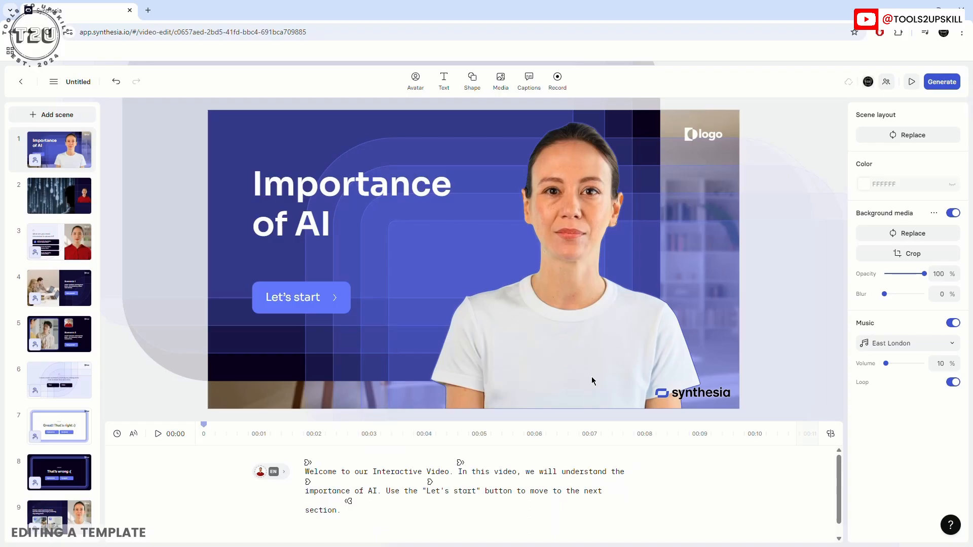
Review the 'Interactive elements not supported' issues in video settings, then close the panel
{"action": "left_click", "coordinate": [933, 89]}
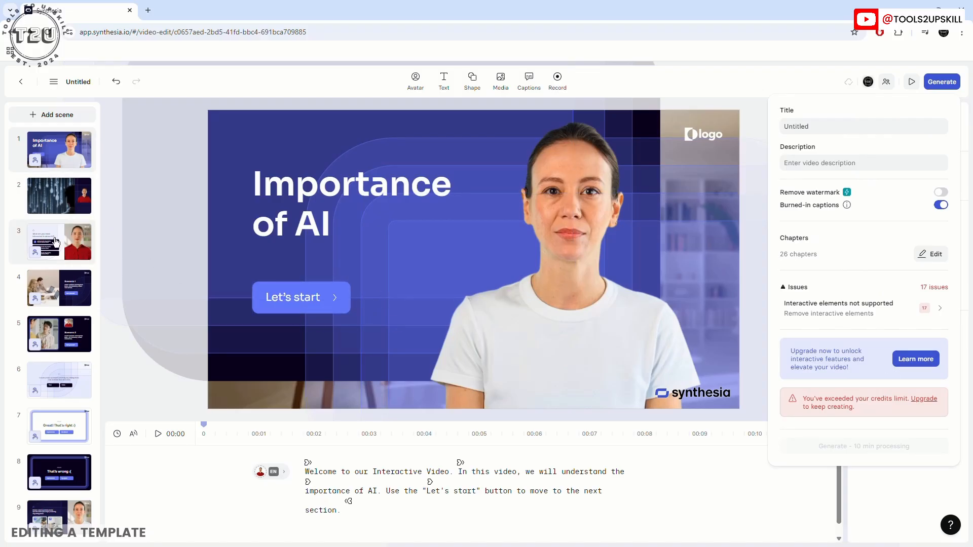
{"action": "left_click", "coordinate": [888, 317]}
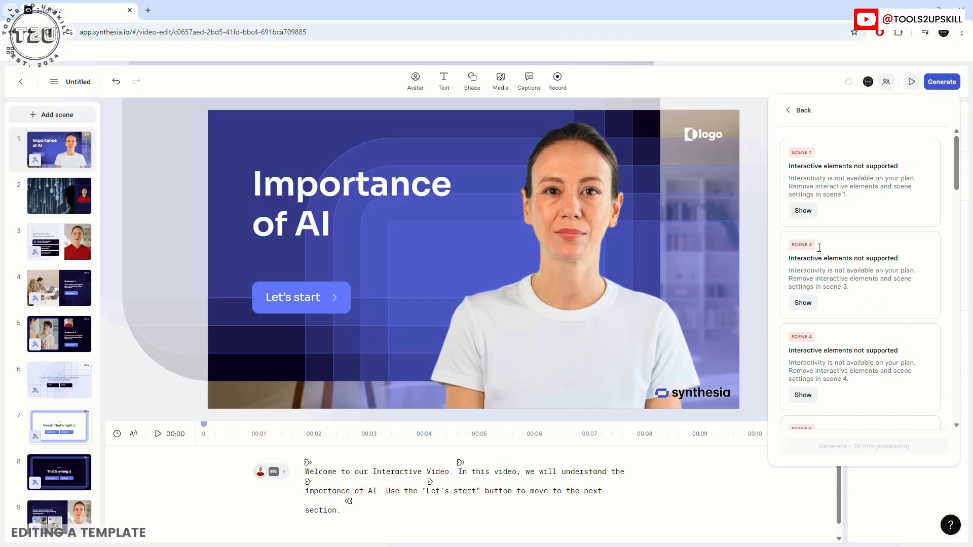
{"action": "scroll", "coordinate": [834, 354], "scroll_direction": "down", "scroll_amount": 9}
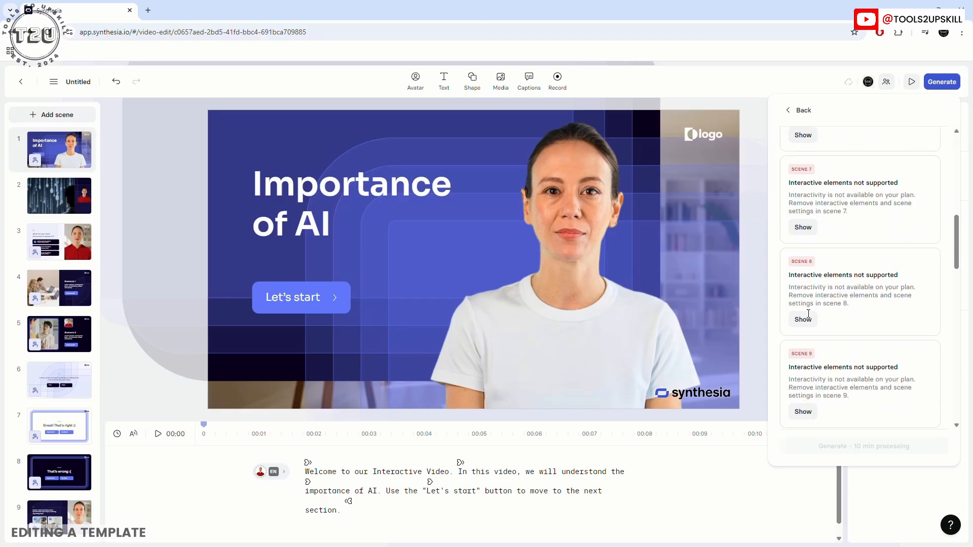
{"action": "scroll", "coordinate": [811, 308], "scroll_direction": "down", "scroll_amount": 10}
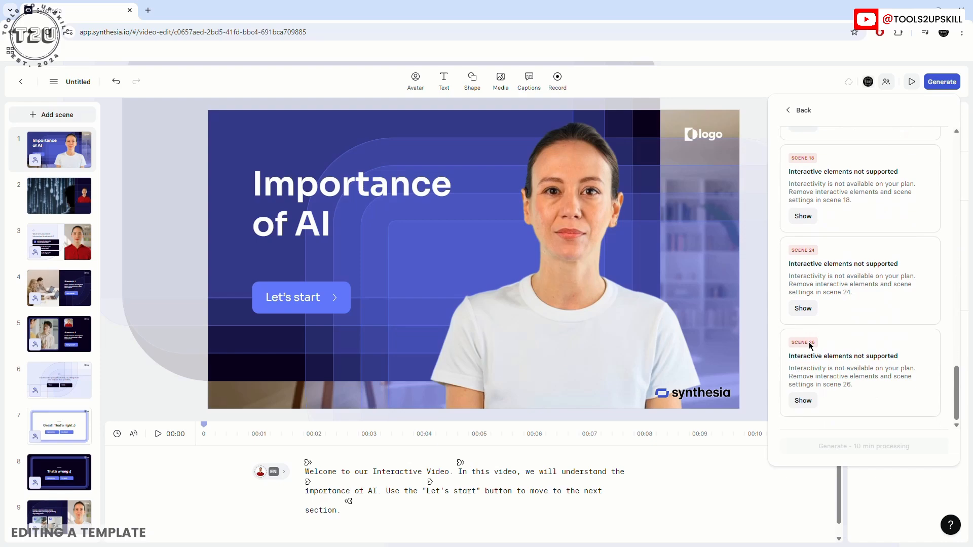
{"action": "left_click", "coordinate": [791, 112]}
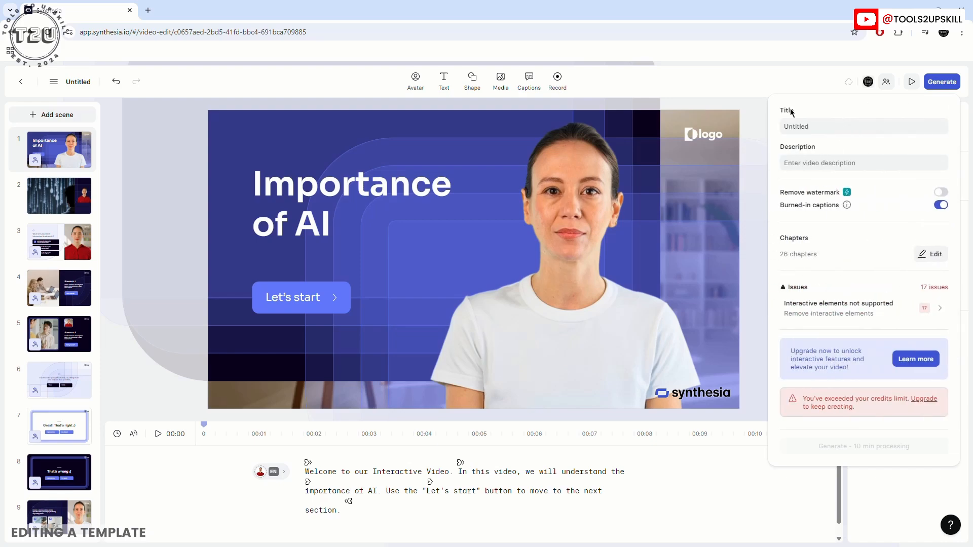
{"action": "left_click", "coordinate": [752, 112]}
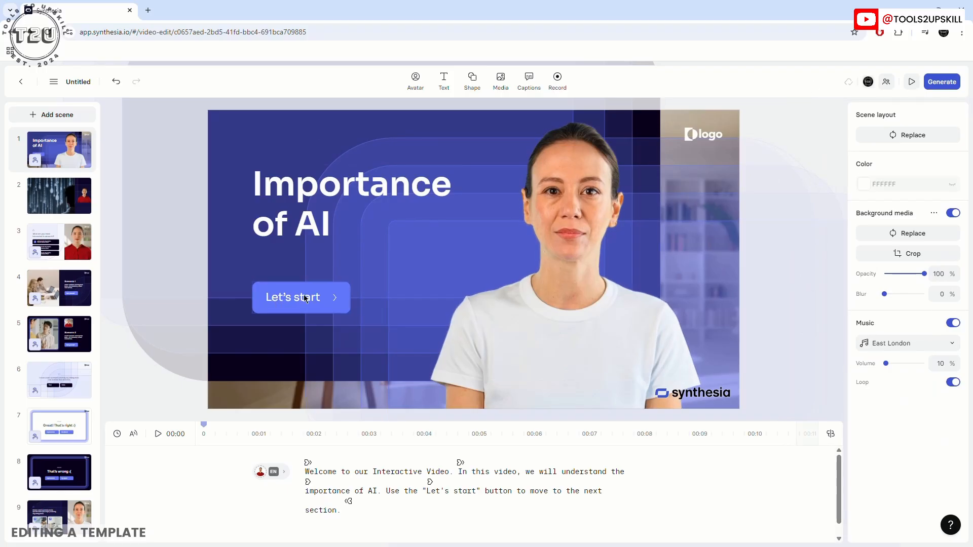
Delete all three scenario option boxes from scene 3, then return to scene 1
{"action": "left_click", "coordinate": [279, 300]}
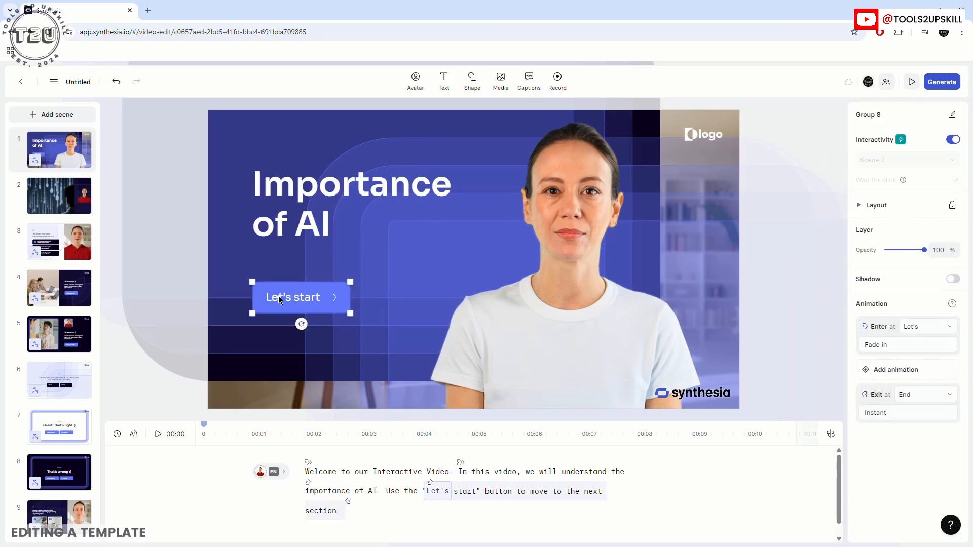
{"action": "left_click", "coordinate": [272, 315]}
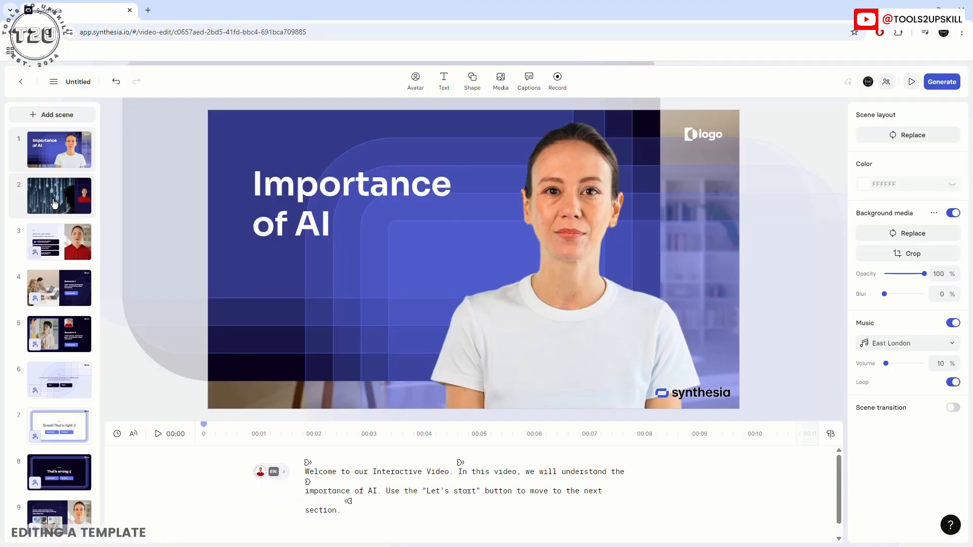
{"action": "left_click", "coordinate": [46, 250]}
{"action": "left_click", "coordinate": [337, 264]}
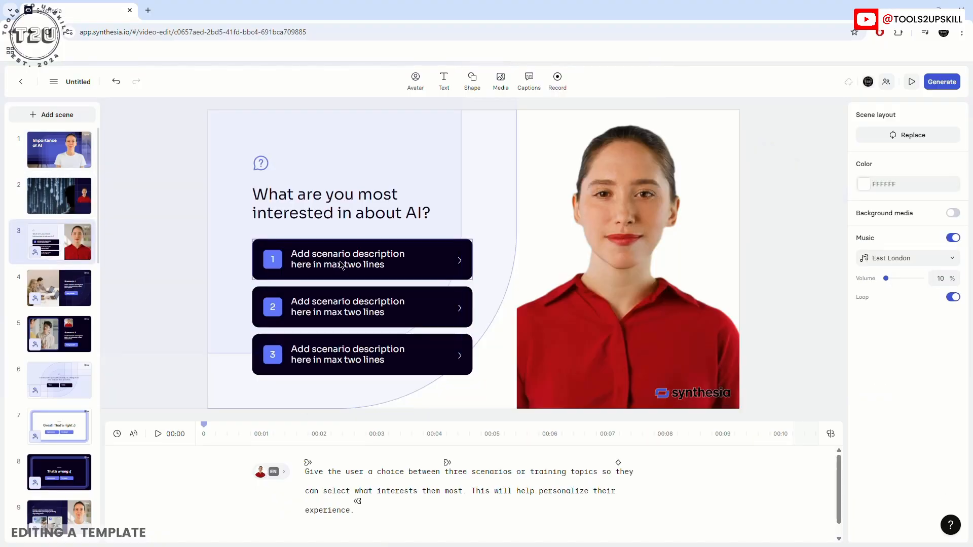
{"action": "key", "text": "Delete"}
{"action": "left_click", "coordinate": [323, 316]}
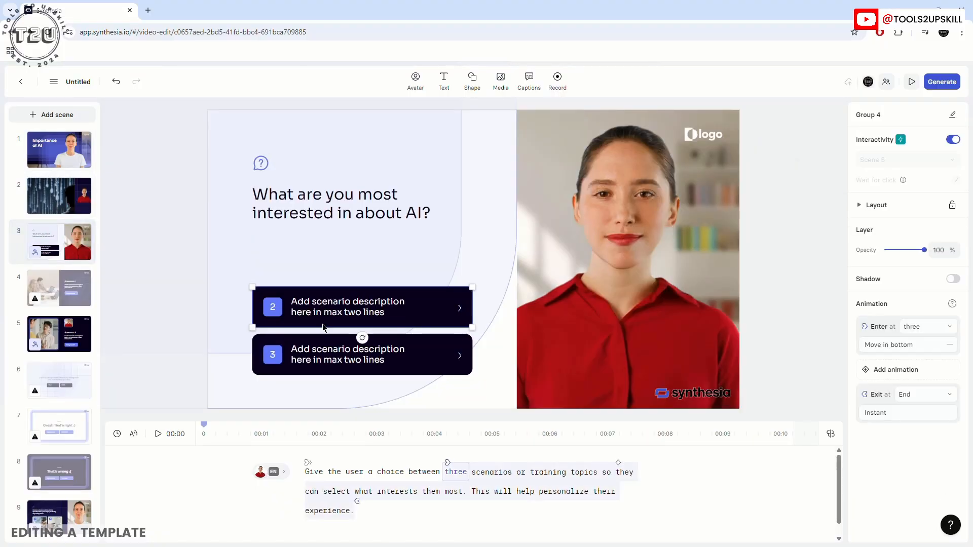
{"action": "key", "text": "Delete"}
{"action": "left_click", "coordinate": [322, 362]}
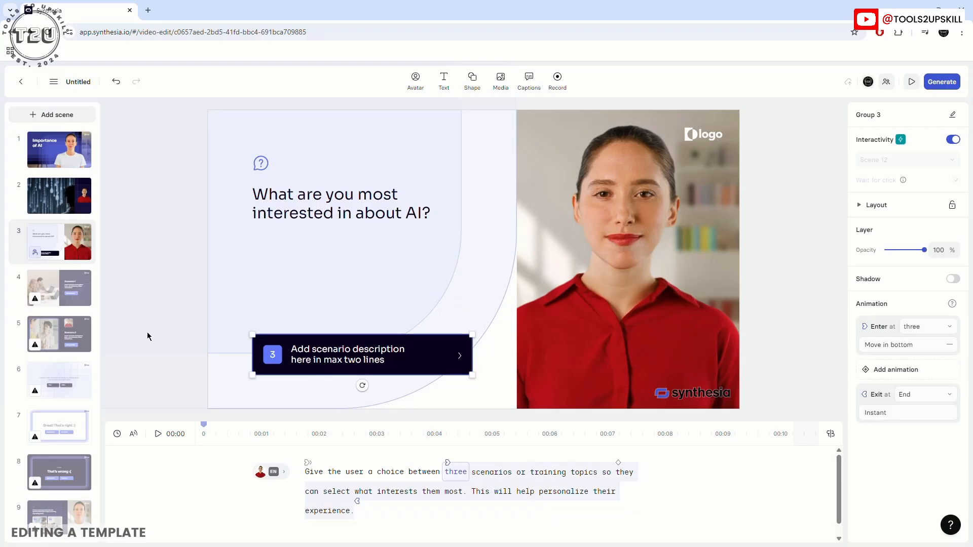
{"action": "key", "text": "Delete"}
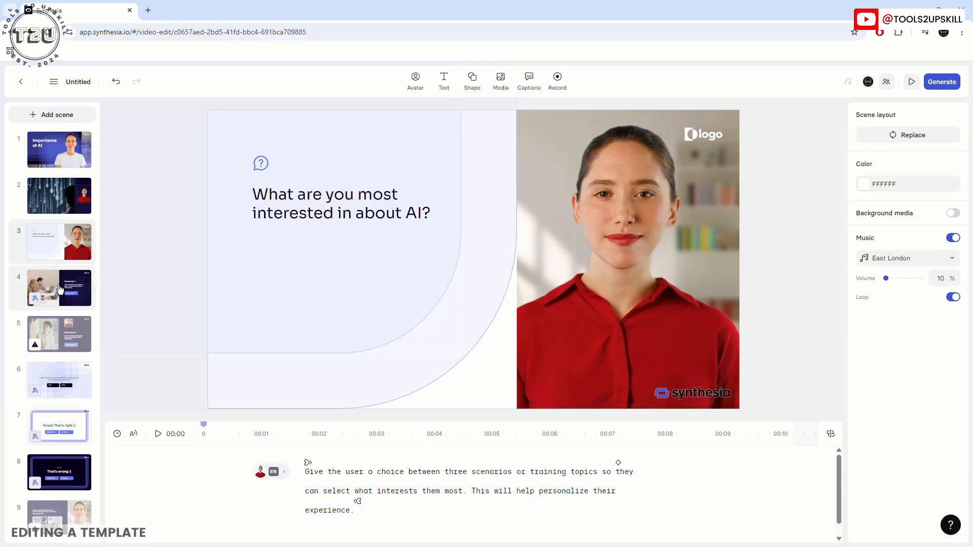
{"action": "left_click", "coordinate": [47, 156]}
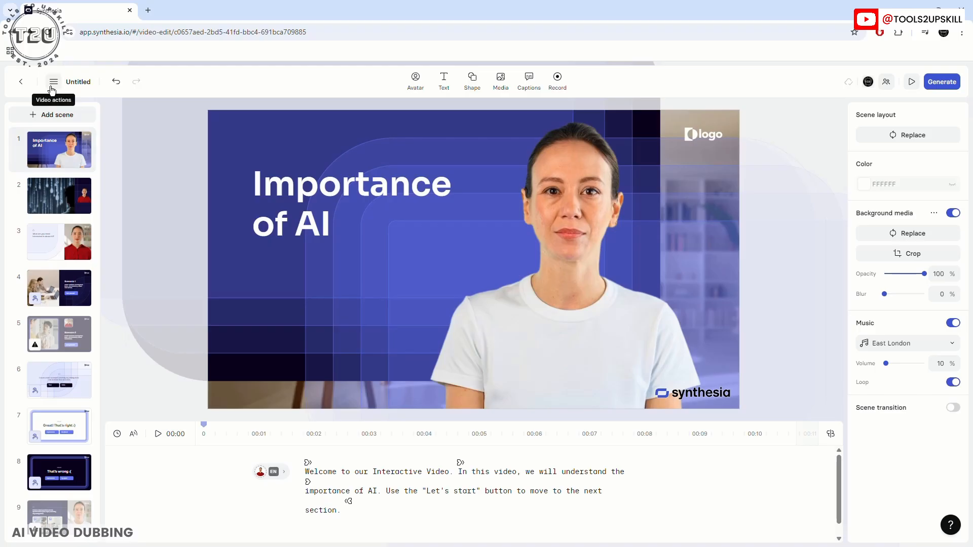
Return to Home, open the AI video assistant, and dismiss the upgrade offer
{"action": "left_click", "coordinate": [53, 82]}
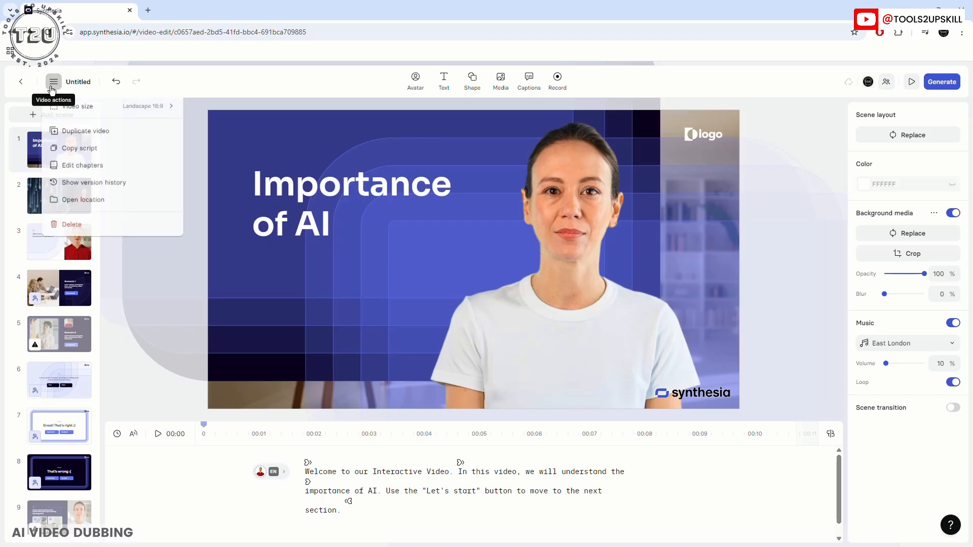
{"action": "left_click", "coordinate": [24, 83]}
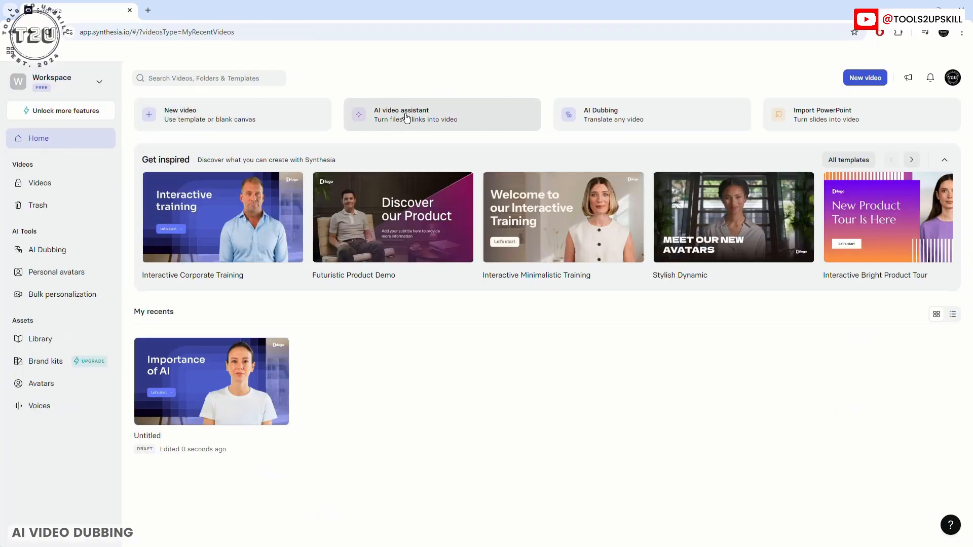
{"action": "left_click", "coordinate": [406, 118]}
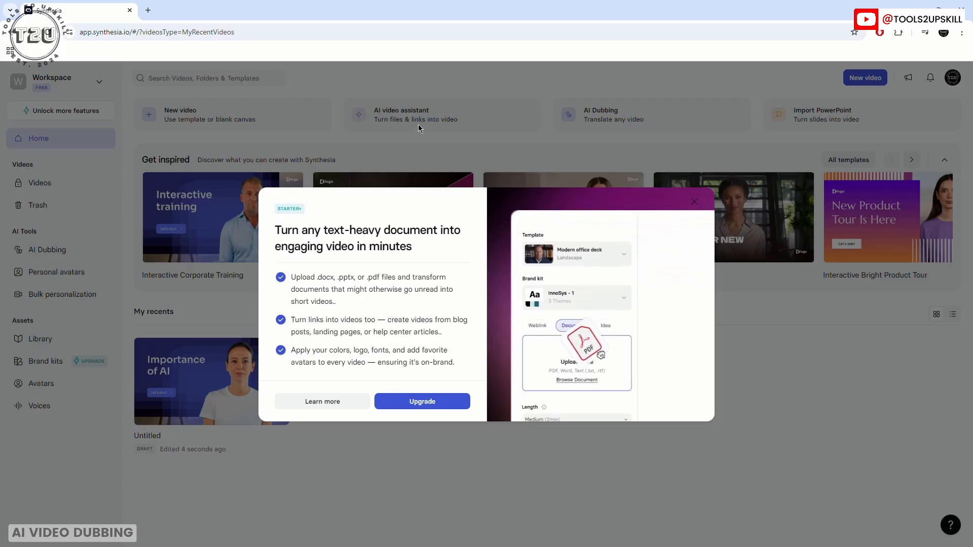
{"action": "left_click", "coordinate": [694, 202]}
{"action": "left_click", "coordinate": [614, 118]}
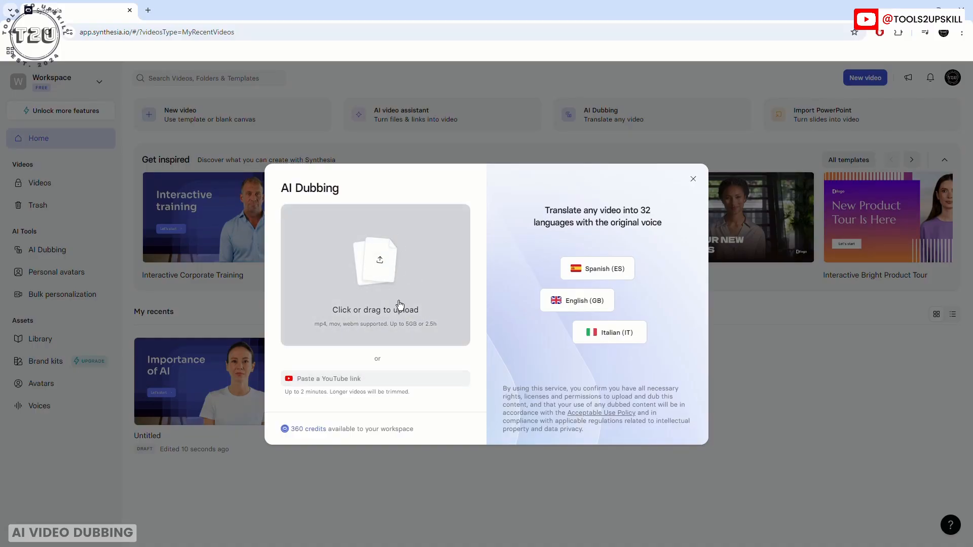
{"action": "left_click", "coordinate": [355, 380]}
{"action": "left_click", "coordinate": [374, 274]}
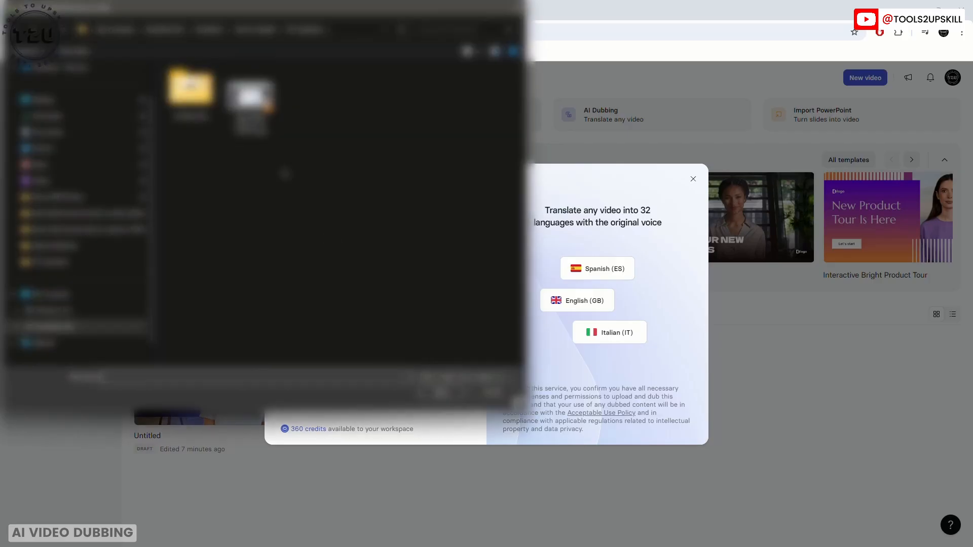
{"action": "left_click", "coordinate": [440, 393]}
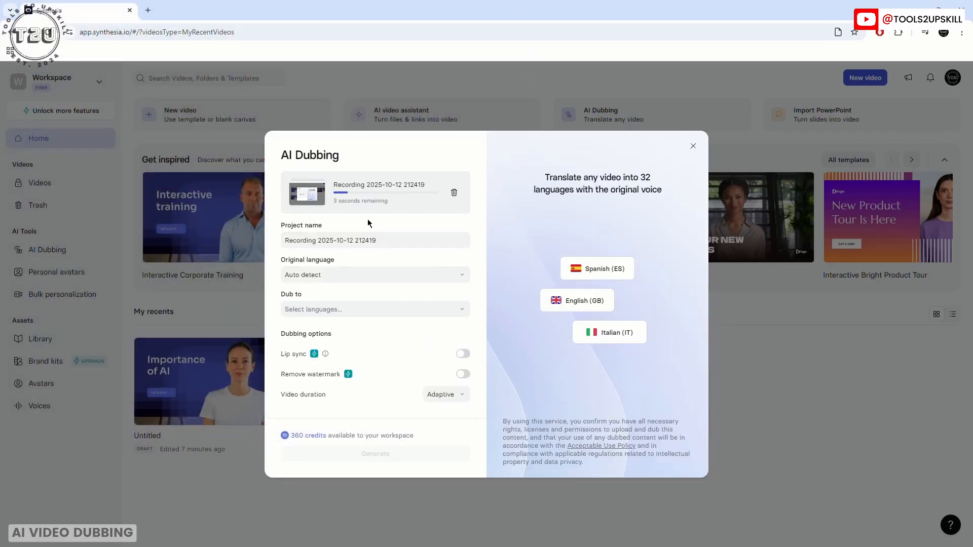
Rename the dubbing project to 'Video 1' and check the original language setting
{"action": "left_click_drag", "start_coordinate": [377, 241], "coordinate": [266, 244]}
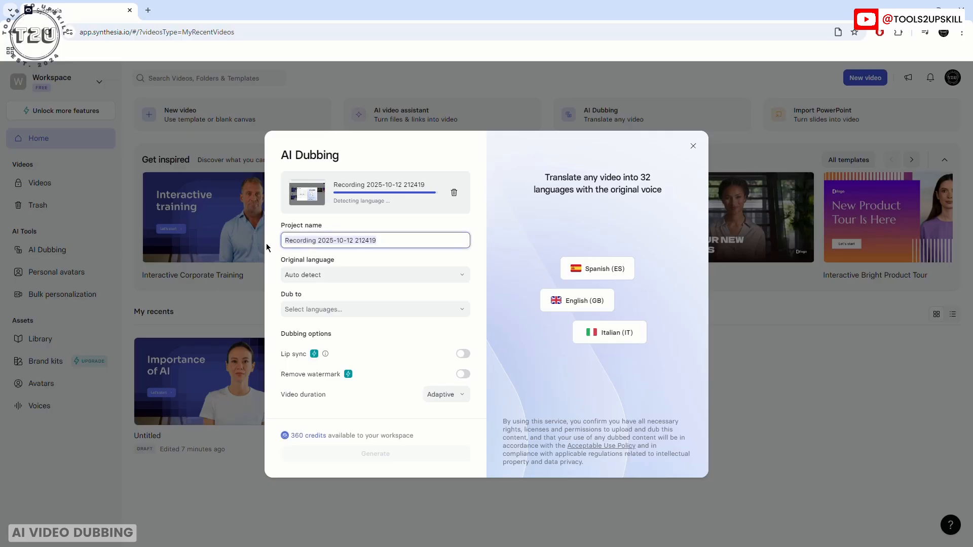
{"action": "type", "text": "Video 1"}
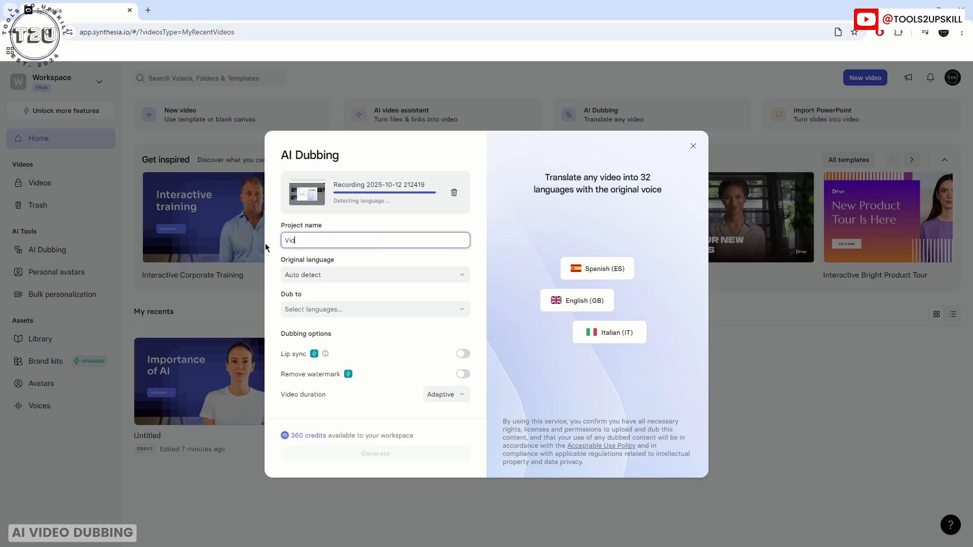
{"action": "left_click", "coordinate": [313, 275]}
{"action": "scroll", "coordinate": [311, 336], "scroll_direction": "down", "scroll_amount": 4}
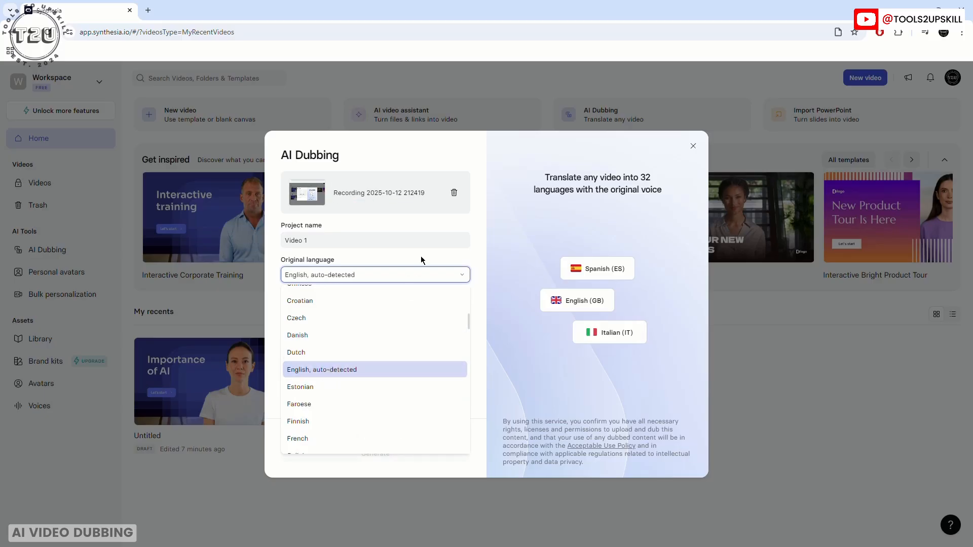
{"action": "left_click", "coordinate": [477, 254]}
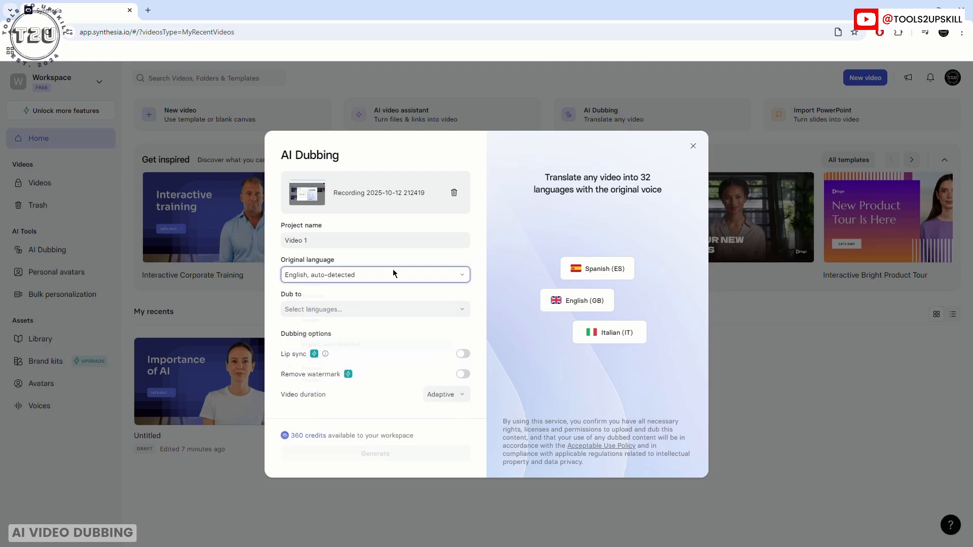
{"action": "left_click", "coordinate": [349, 274]}
{"action": "scroll", "coordinate": [341, 310], "scroll_direction": "up", "scroll_amount": 5}
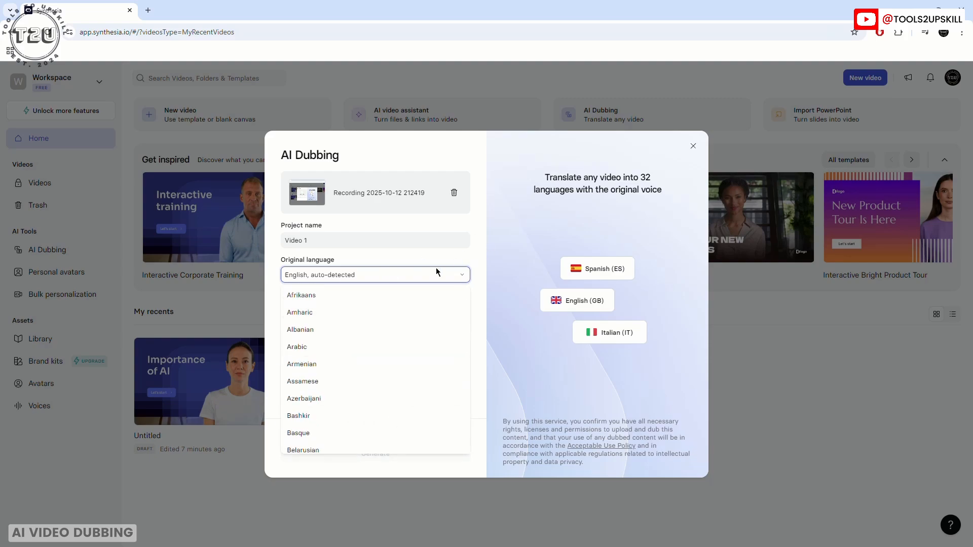
{"action": "left_click", "coordinate": [309, 274]}
Set Hindi as the language to dub the recording into
{"action": "left_click", "coordinate": [310, 307]}
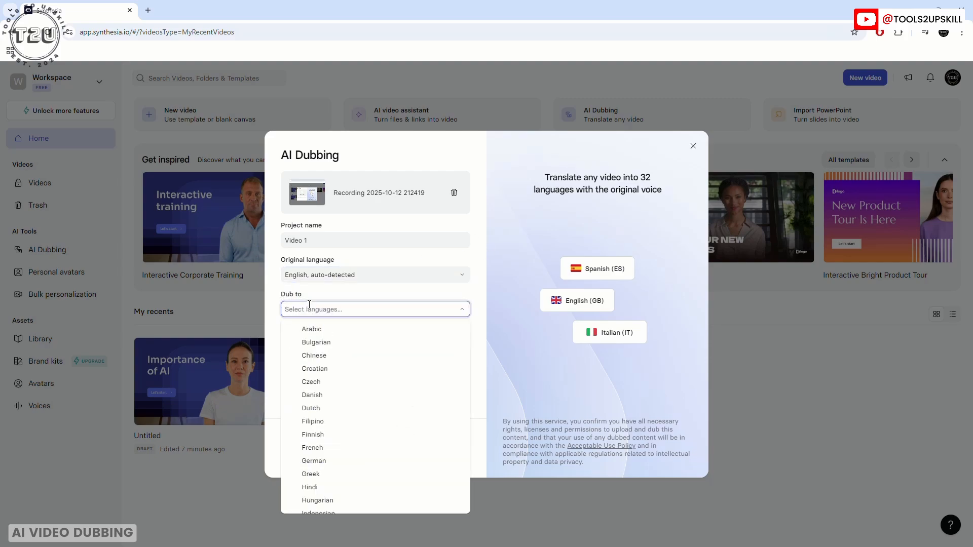
{"action": "type", "text": "hi"}
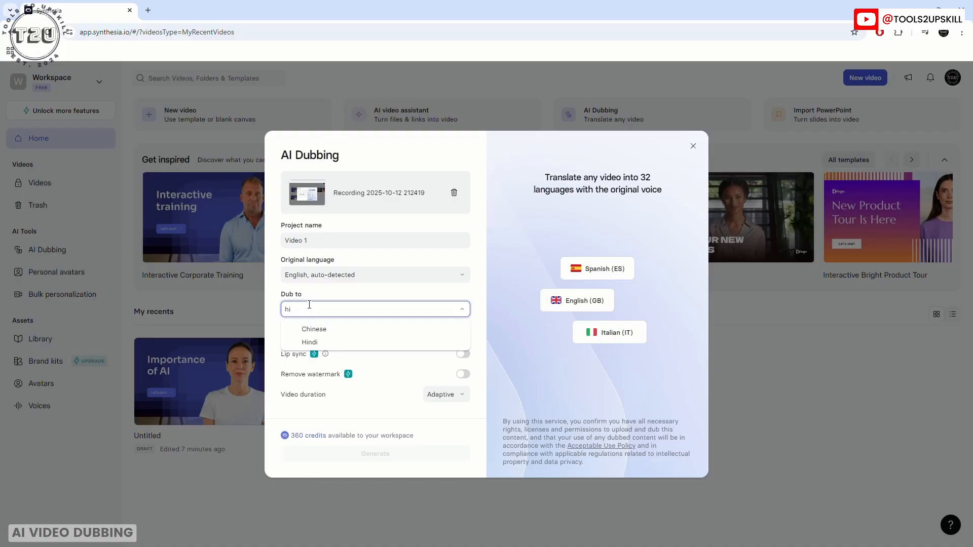
{"action": "left_click", "coordinate": [311, 343]}
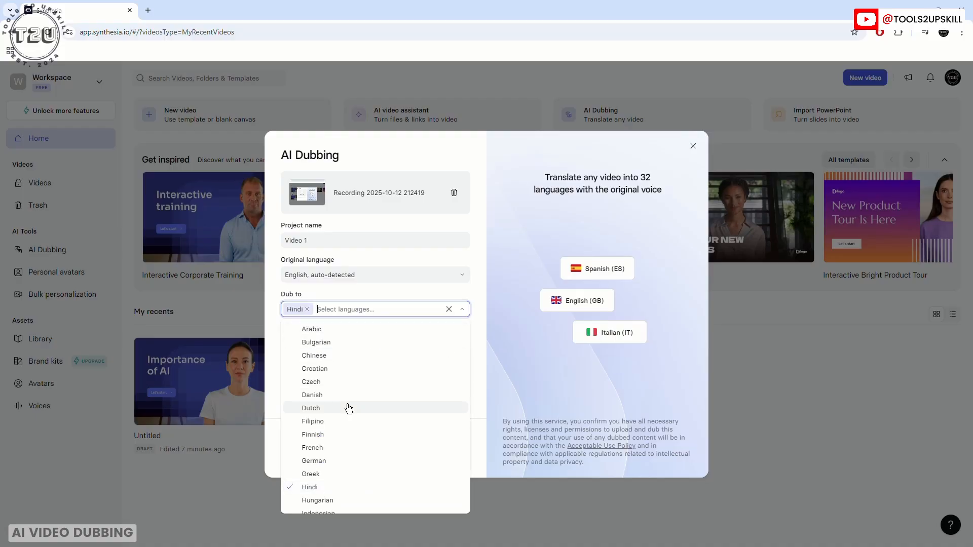
{"action": "scroll", "coordinate": [348, 441], "scroll_direction": "down", "scroll_amount": 5}
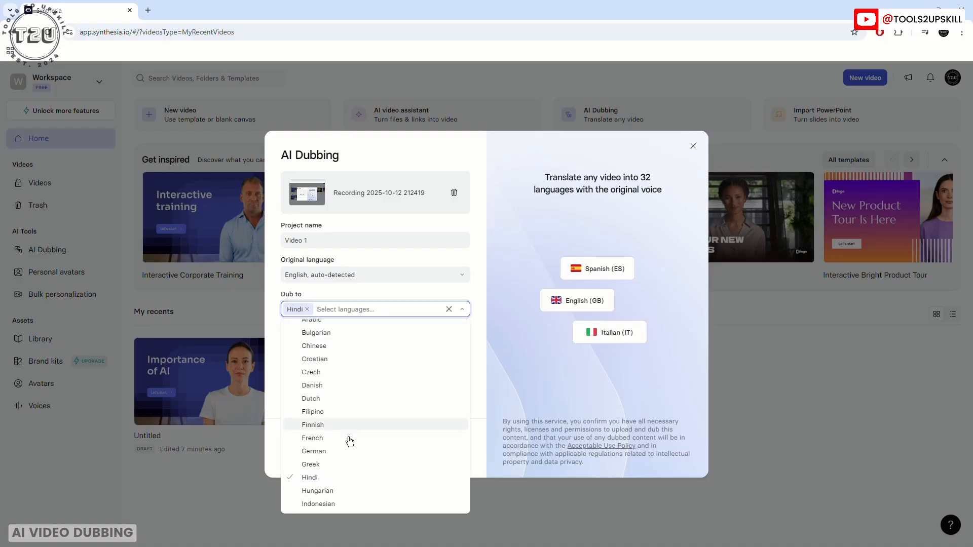
{"action": "left_click", "coordinate": [479, 341]}
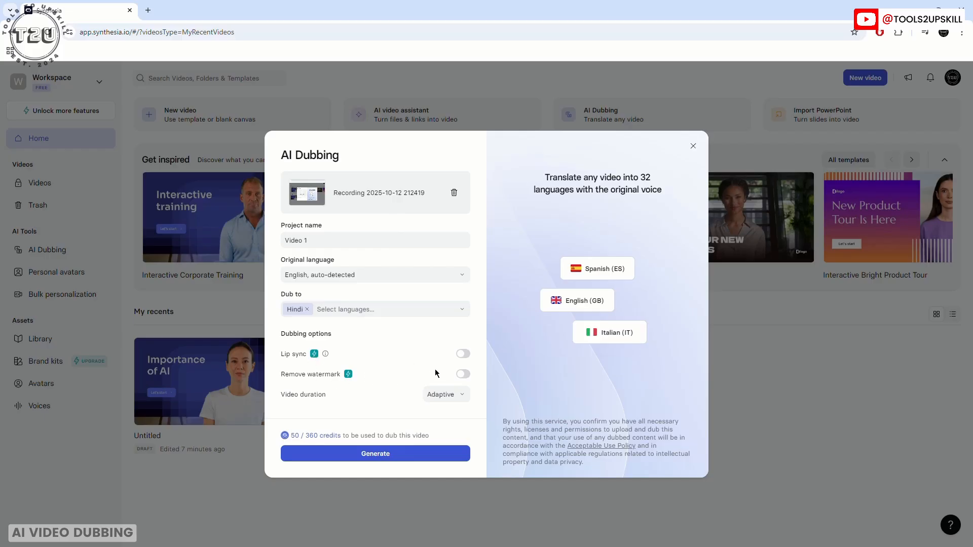
{"action": "left_click", "coordinate": [446, 395]}
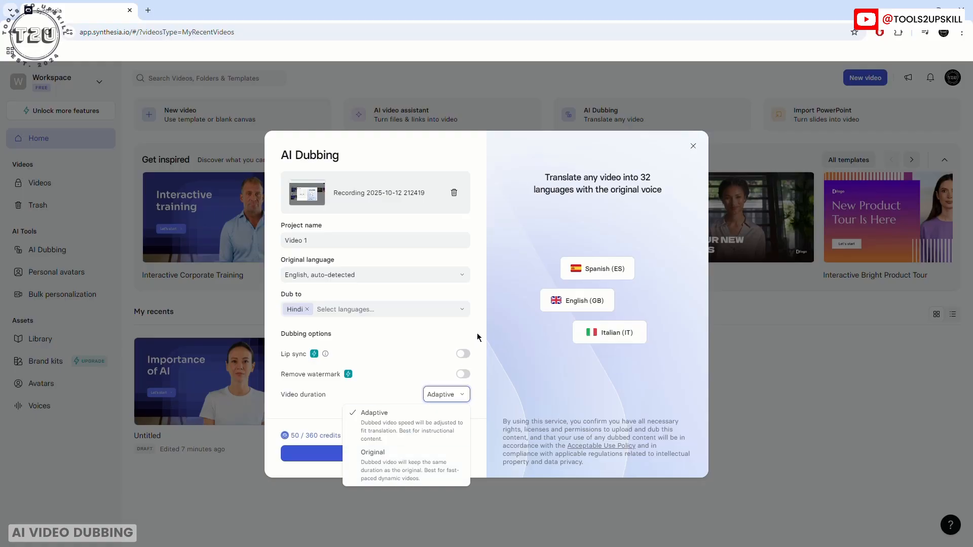
Keep Adaptive video duration and generate the Hindi dub
{"action": "left_click", "coordinate": [450, 366]}
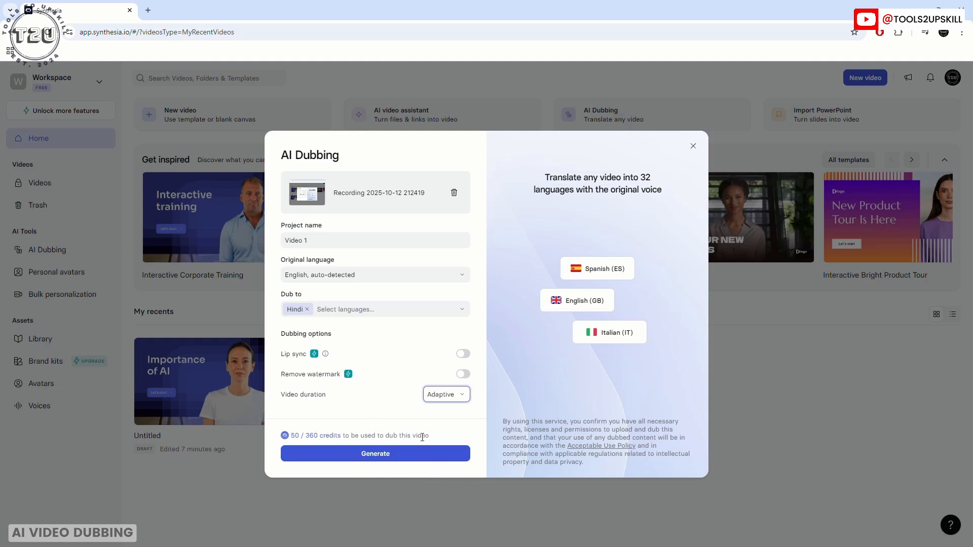
{"action": "left_click", "coordinate": [385, 459]}
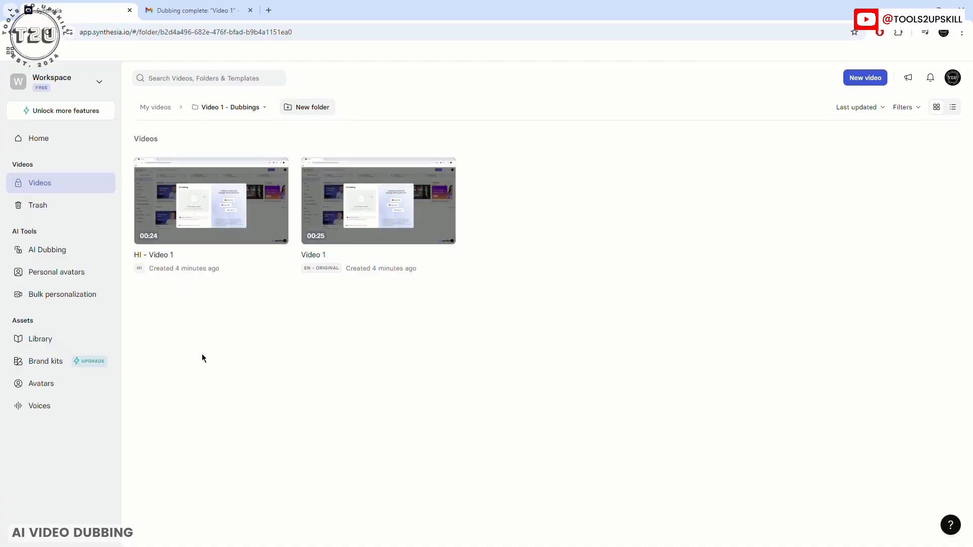
Read the Video 1 'Dubbing complete' email in Gmail and follow View videos back to Synthesia
{"action": "left_click", "coordinate": [178, 10]}
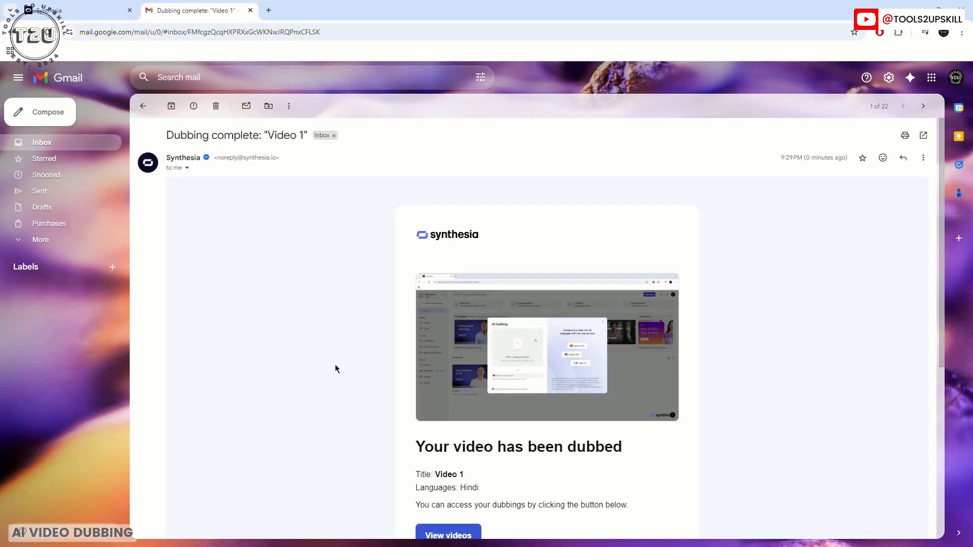
{"action": "scroll", "coordinate": [426, 347], "scroll_direction": "down", "scroll_amount": 3}
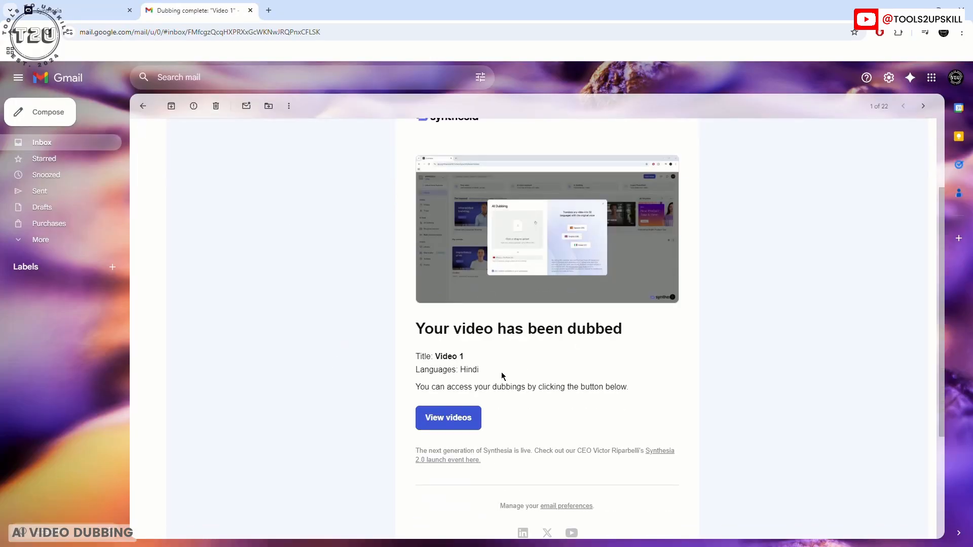
{"action": "left_click", "coordinate": [452, 421]}
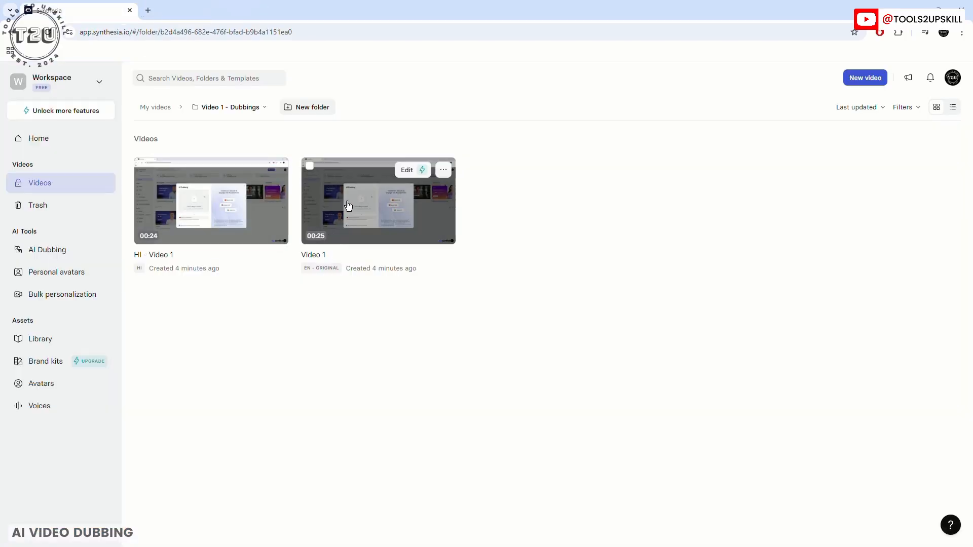
{"action": "left_click", "coordinate": [347, 195]}
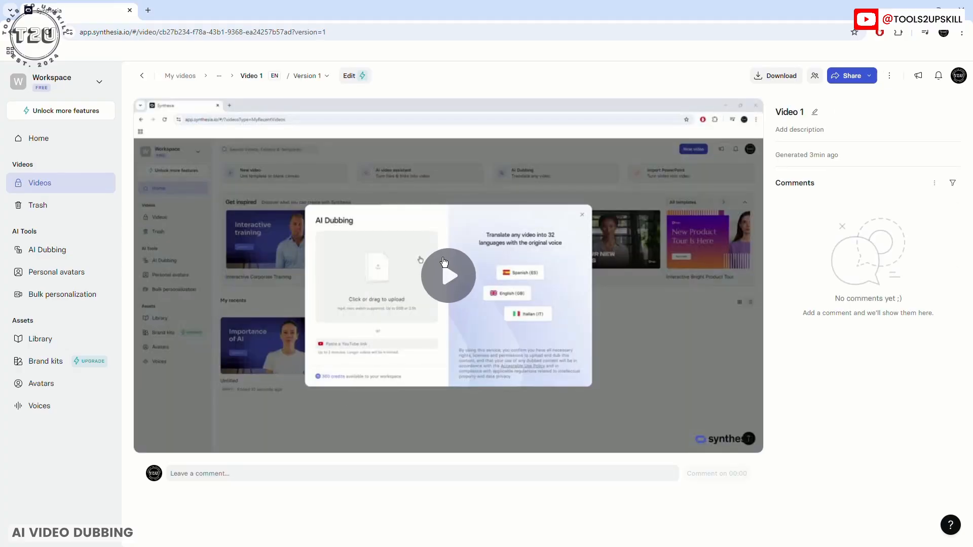
{"action": "left_click", "coordinate": [443, 259]}
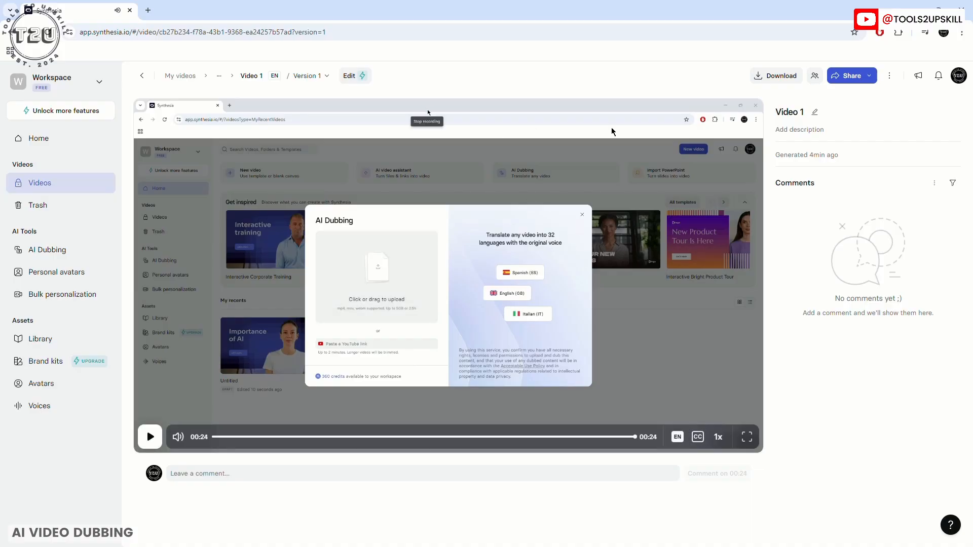
{"action": "left_click", "coordinate": [142, 75]}
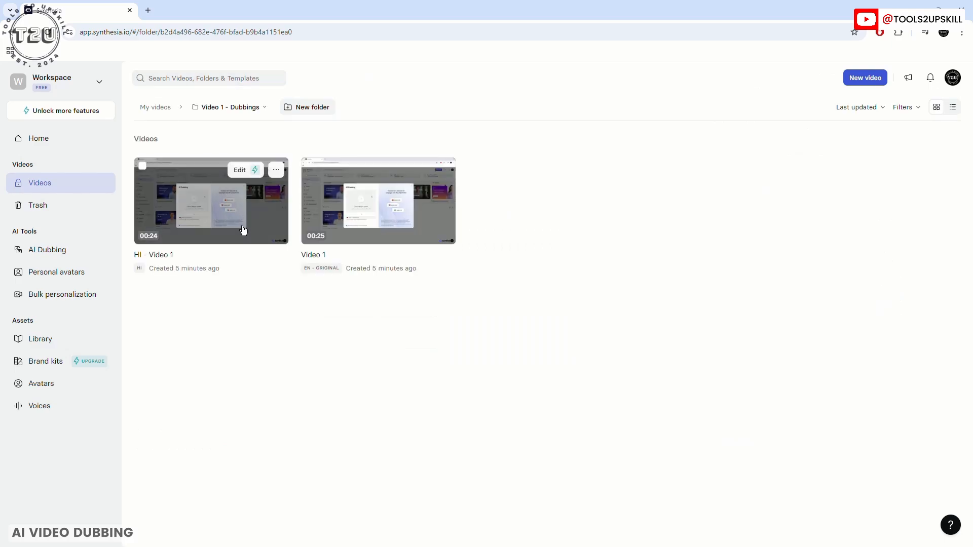
Play HI - Video 1, rate it with Voice quality as the reason, and dismiss the follow-up question
{"action": "left_click", "coordinate": [193, 202]}
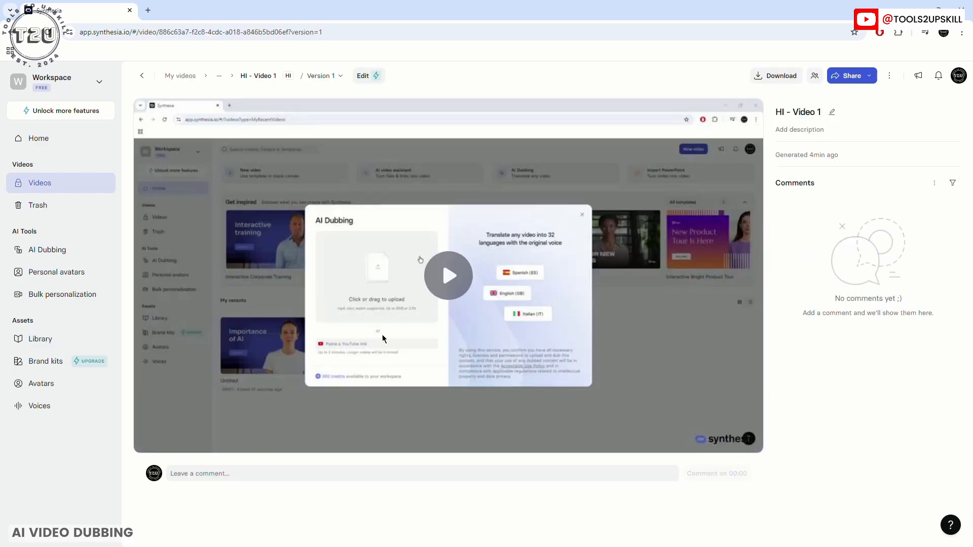
{"action": "left_click", "coordinate": [446, 282]}
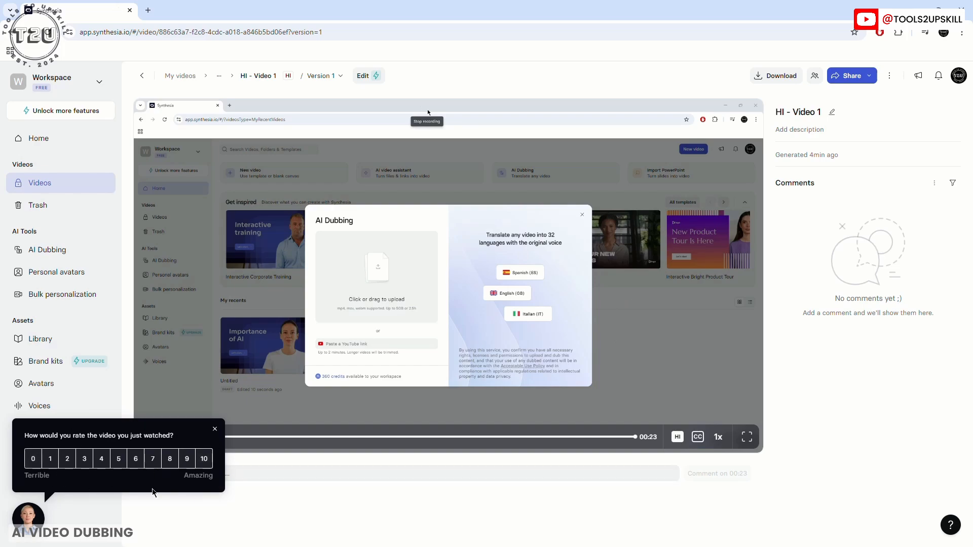
{"action": "left_click", "coordinate": [153, 458]}
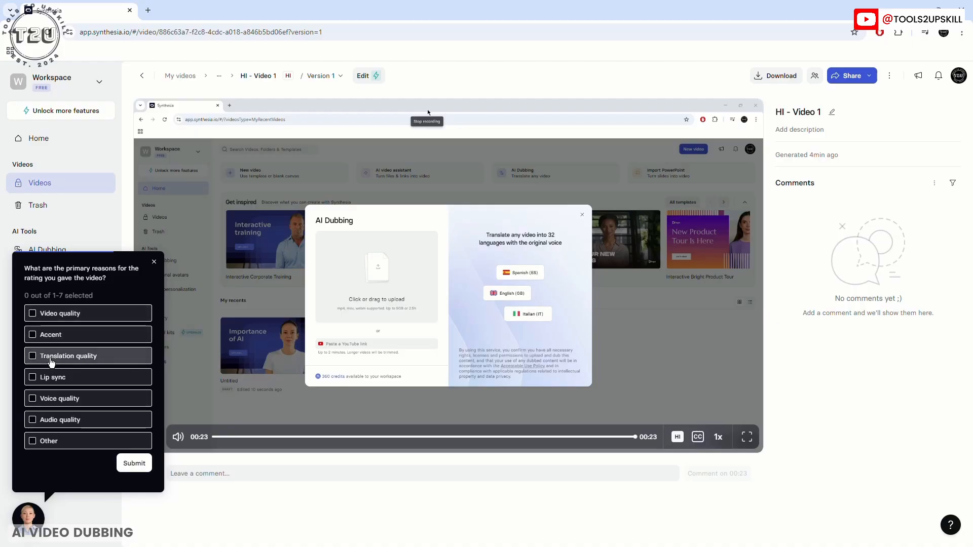
{"action": "left_click", "coordinate": [49, 399]}
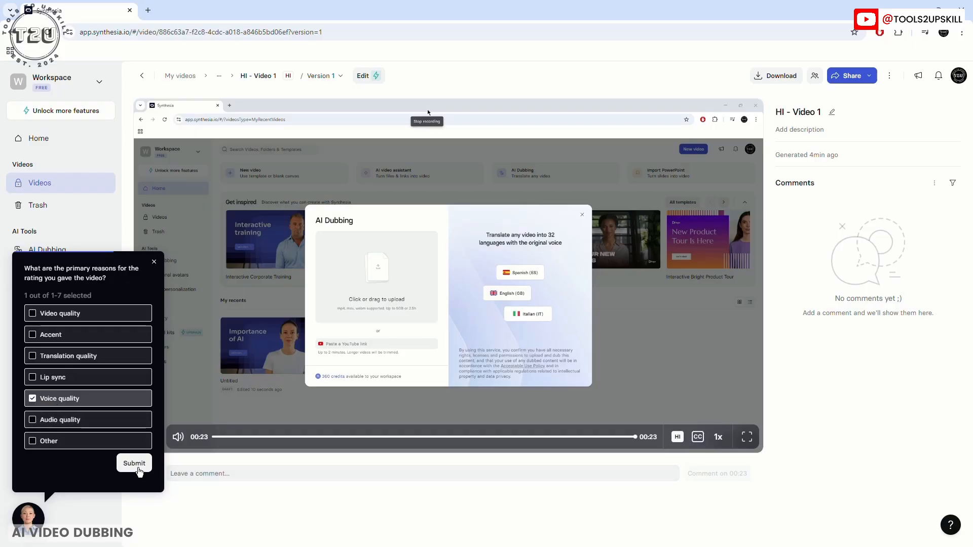
{"action": "left_click", "coordinate": [135, 464]}
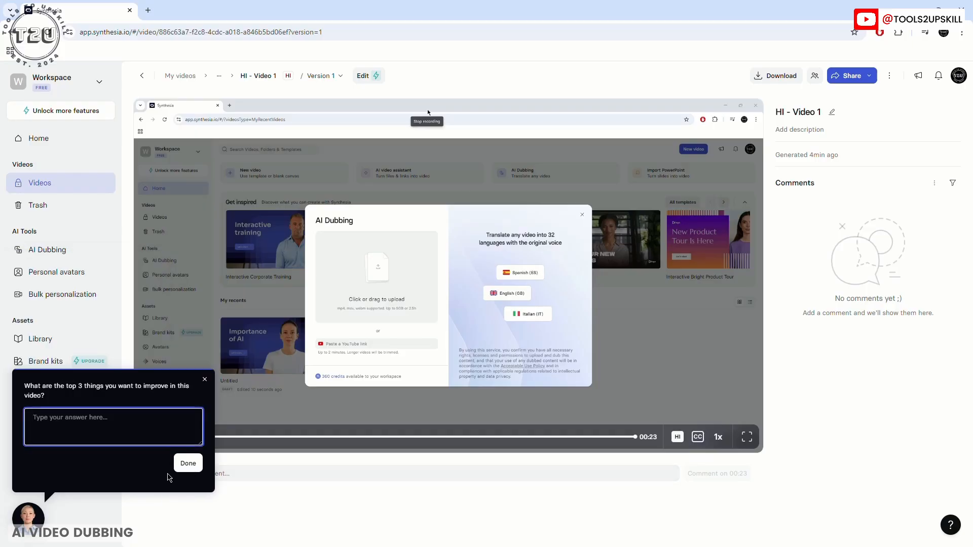
{"action": "left_click", "coordinate": [205, 380]}
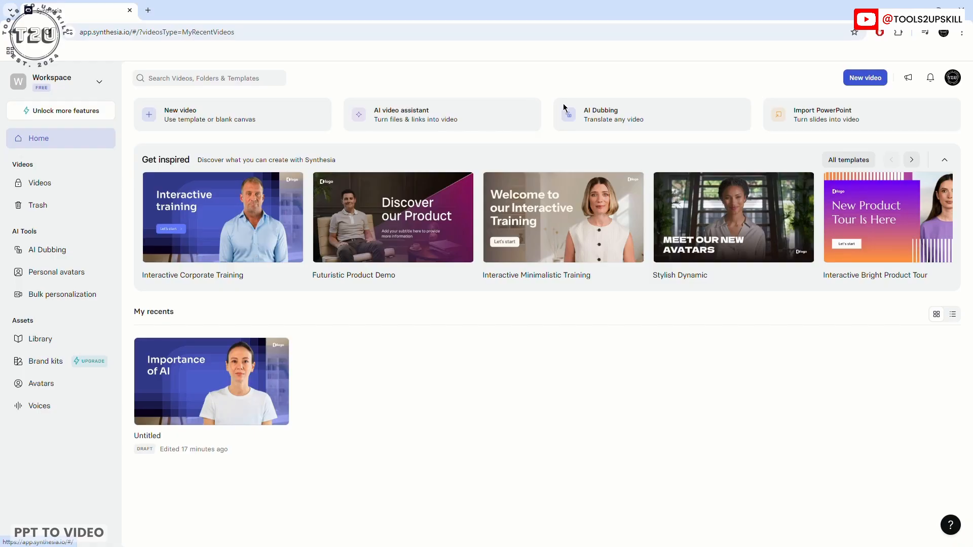
Load Heterostructures.pptx from disk into a new Import PowerPoint dialog
{"action": "left_click", "coordinate": [818, 122]}
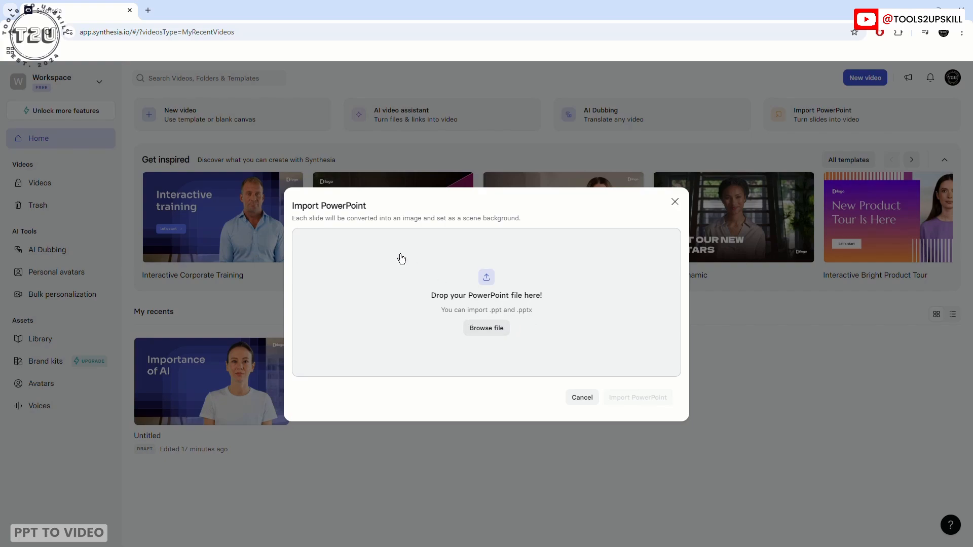
{"action": "left_click", "coordinate": [484, 327]}
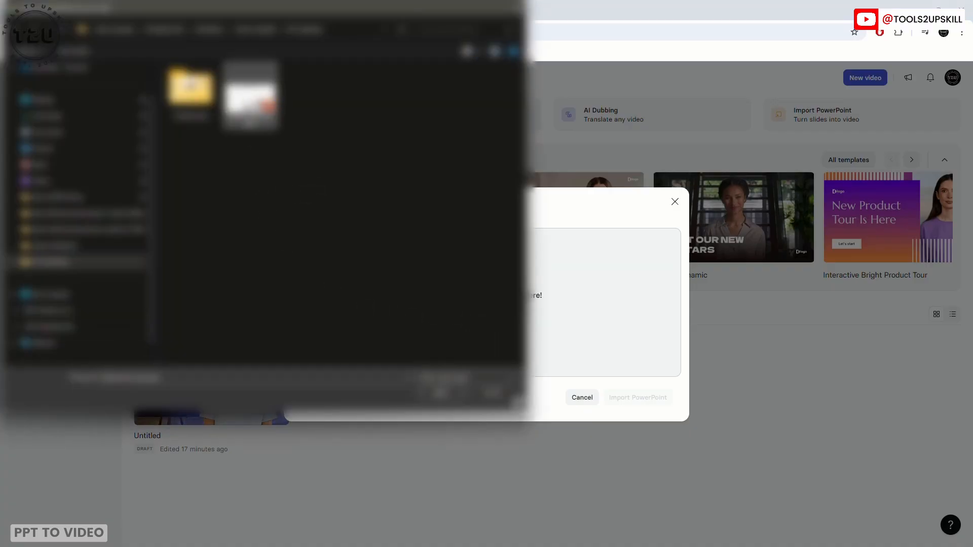
{"action": "left_click", "coordinate": [441, 392]}
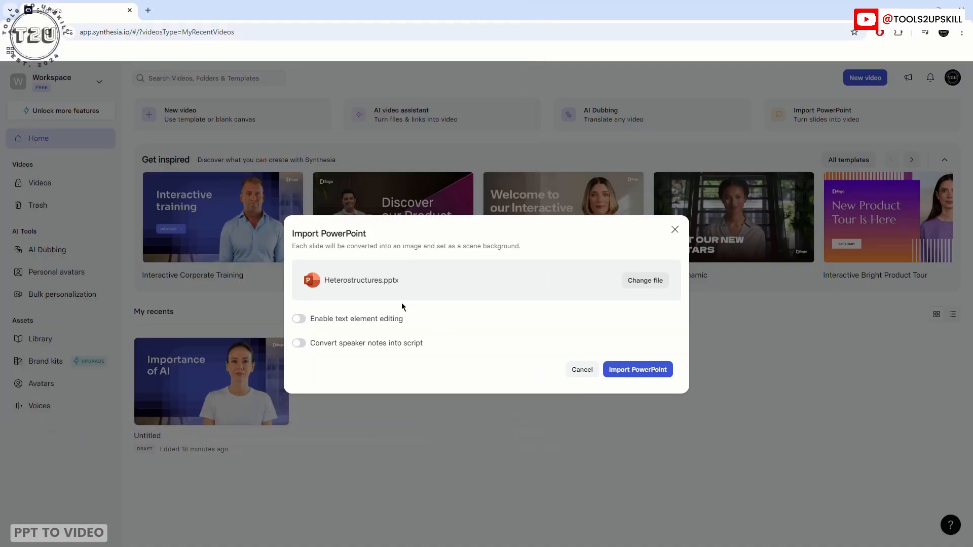
Import the presentation with text element editing and speaker-notes-to-script conversion enabled
{"action": "left_click", "coordinate": [298, 319]}
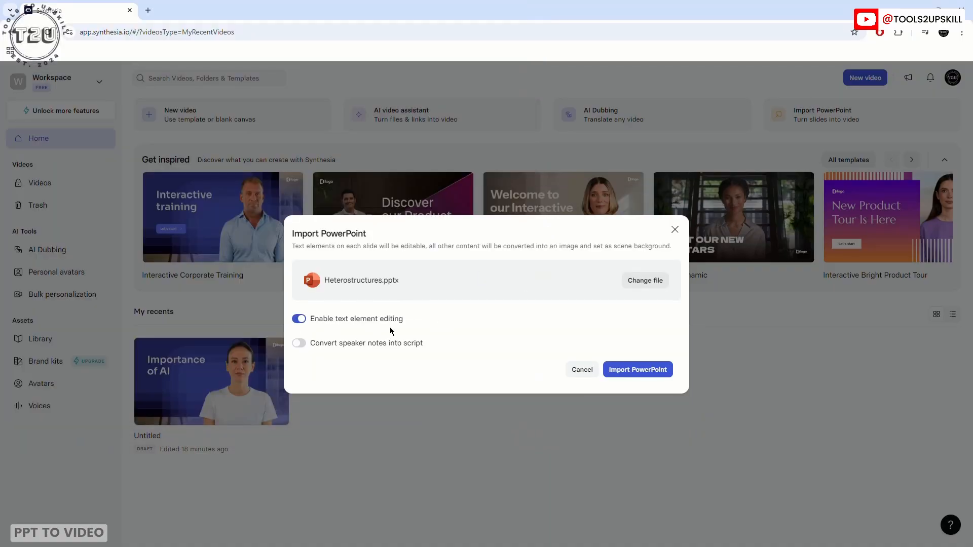
{"action": "left_click", "coordinate": [300, 345]}
{"action": "left_click", "coordinate": [634, 369]}
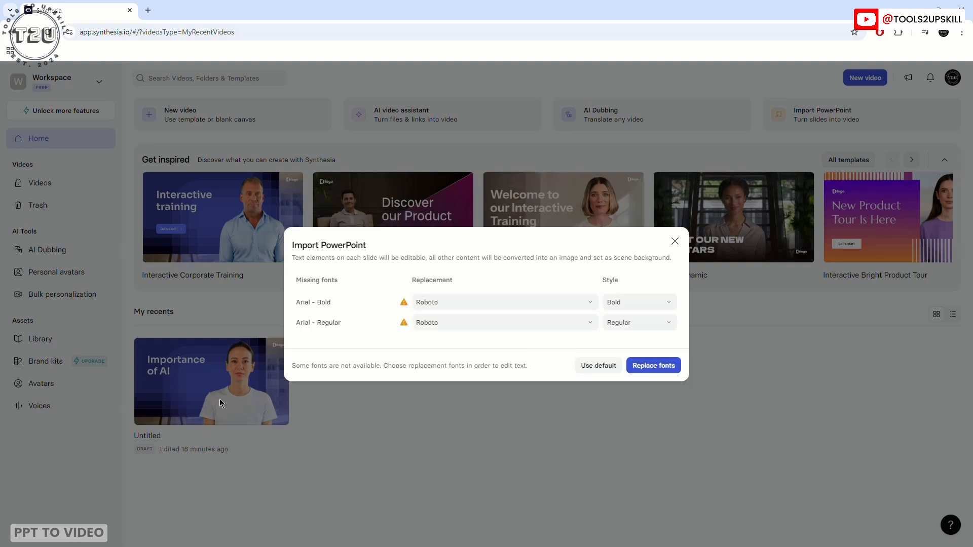
Replace the missing Arial fonts, including Arial - Bold, with Roboto
{"action": "left_click", "coordinate": [450, 301]}
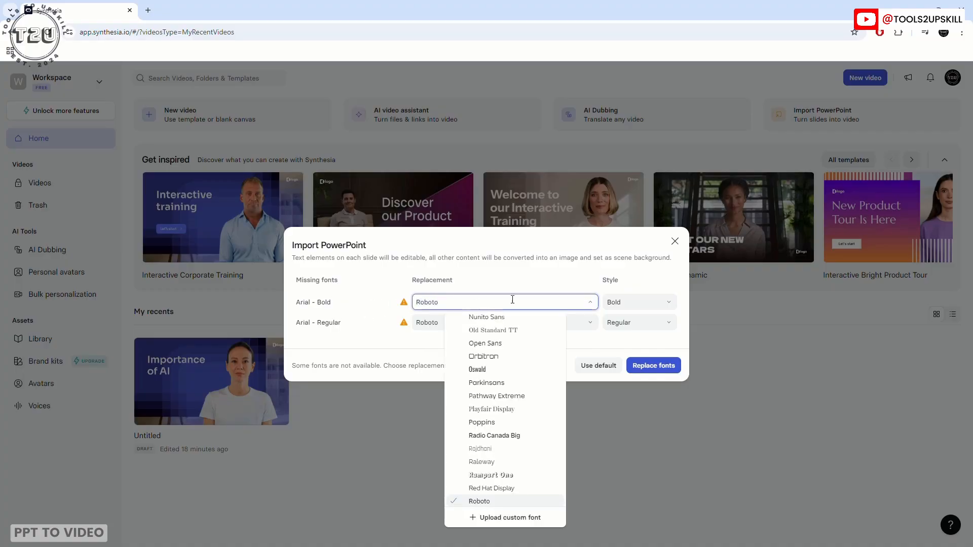
{"action": "left_click", "coordinate": [659, 345]}
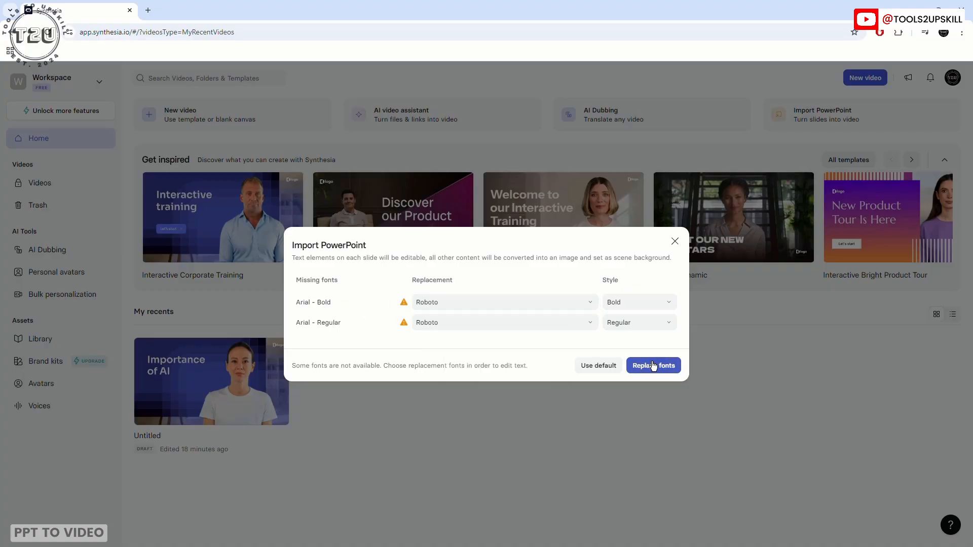
{"action": "left_click", "coordinate": [653, 365]}
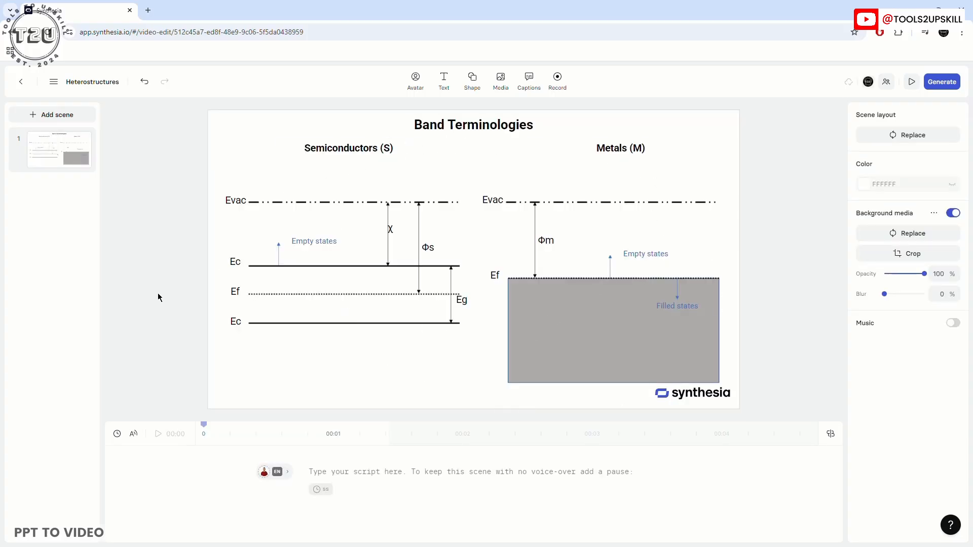
Select the Band Terminologies title, keep its entrance trigger at Start, and move to the script field
{"action": "left_click", "coordinate": [425, 130]}
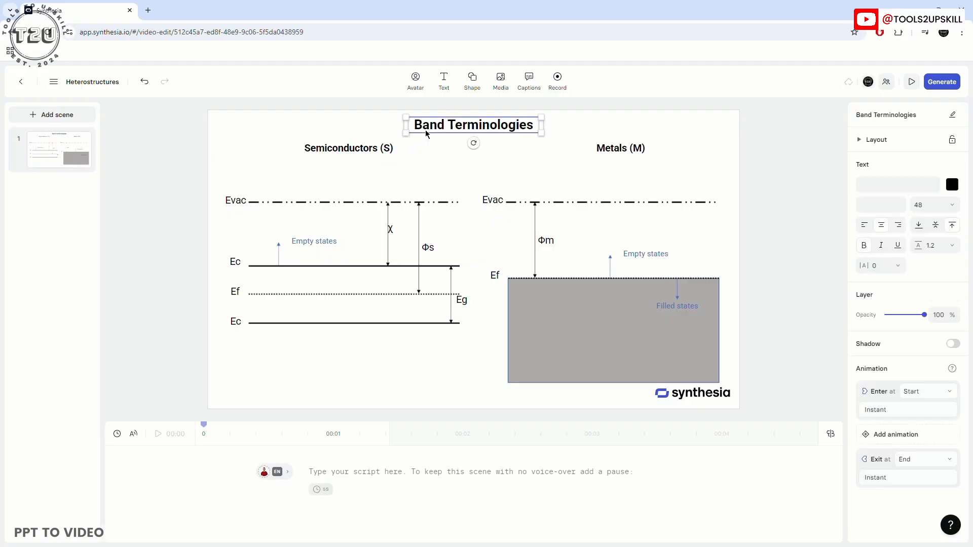
{"action": "left_click", "coordinate": [382, 148]}
{"action": "left_click", "coordinate": [461, 131]}
{"action": "left_click", "coordinate": [919, 398]}
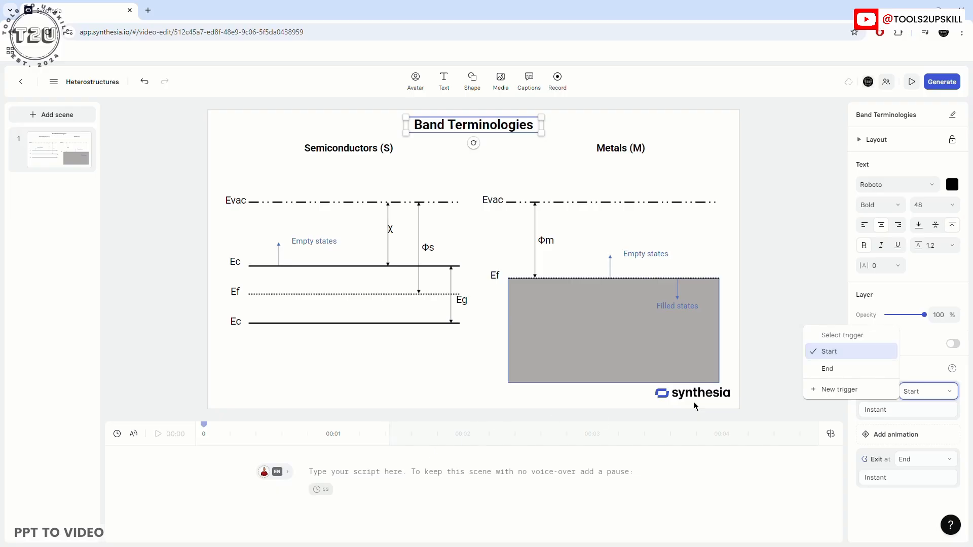
{"action": "left_click", "coordinate": [832, 352]}
{"action": "left_click", "coordinate": [366, 472]}
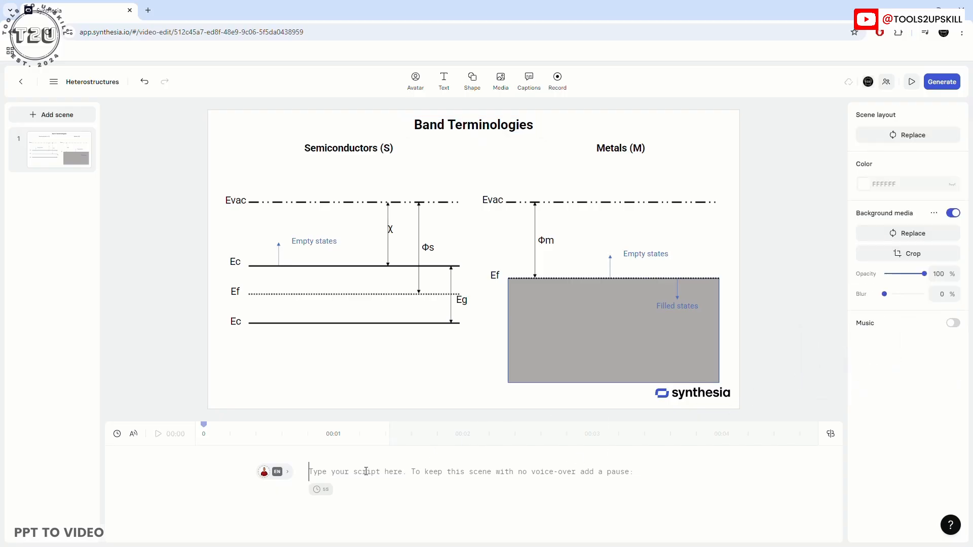
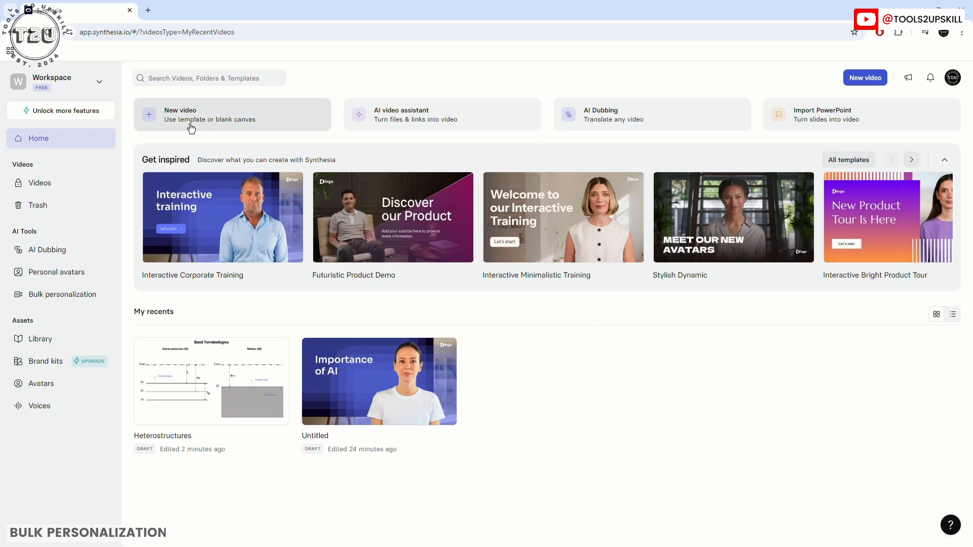
Browse the full video list and the deleted templates in the trash
{"action": "left_click", "coordinate": [39, 184]}
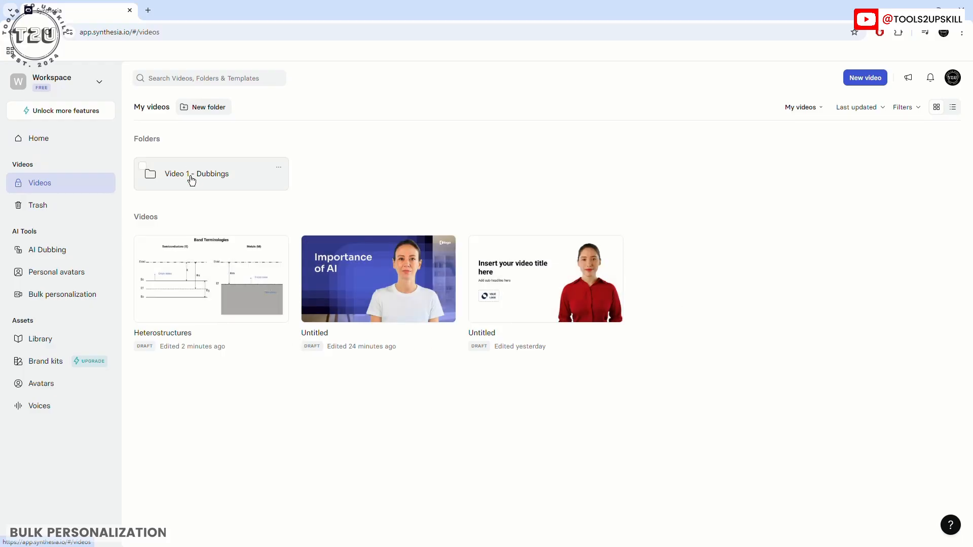
{"action": "left_click", "coordinate": [39, 205]}
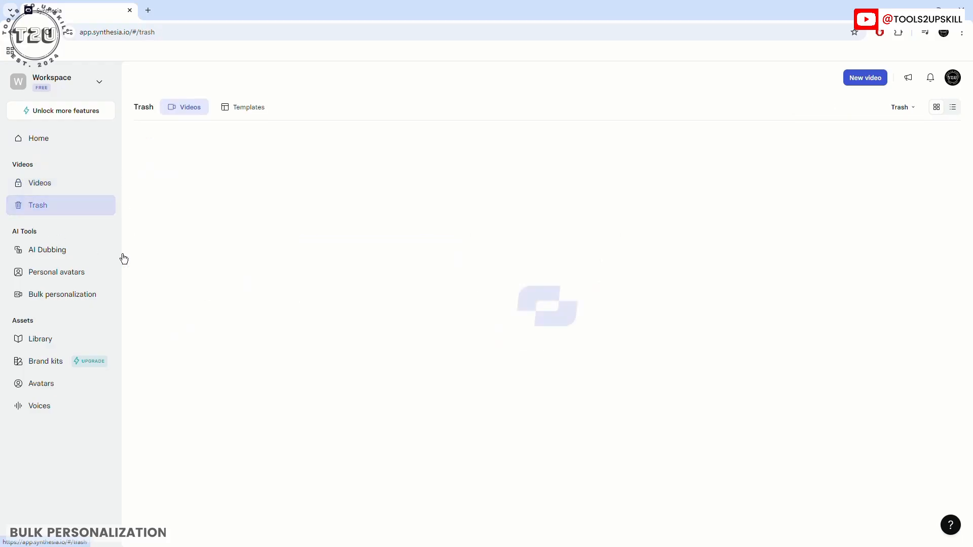
{"action": "left_click", "coordinate": [243, 109]}
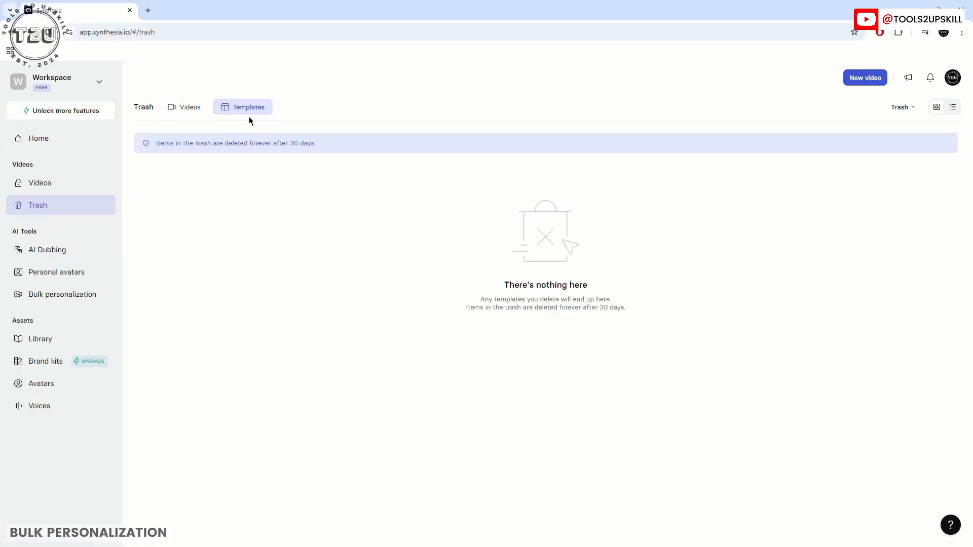
Glance at the AI Dubbing upload window, then go to the Personal avatars page
{"action": "left_click", "coordinate": [47, 251]}
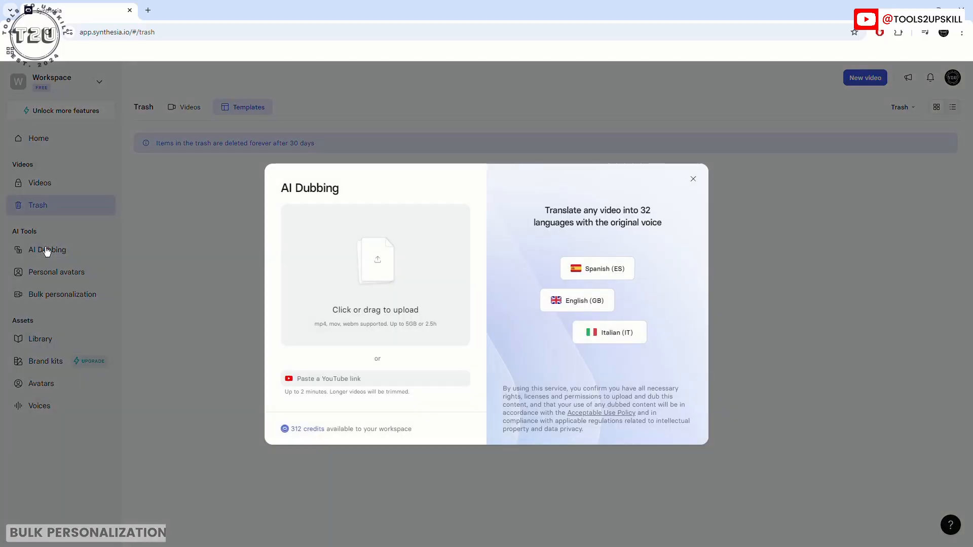
{"action": "left_click", "coordinate": [693, 179]}
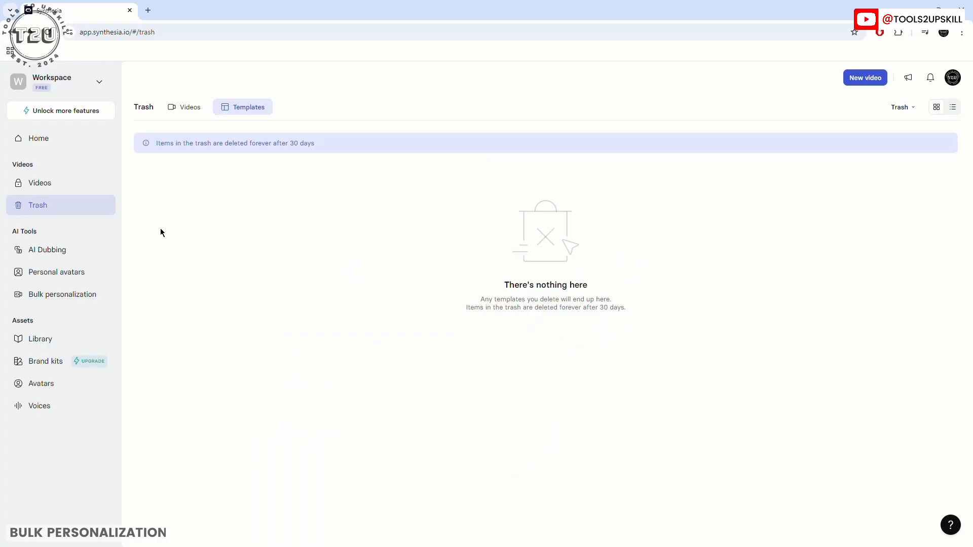
{"action": "left_click", "coordinate": [56, 274]}
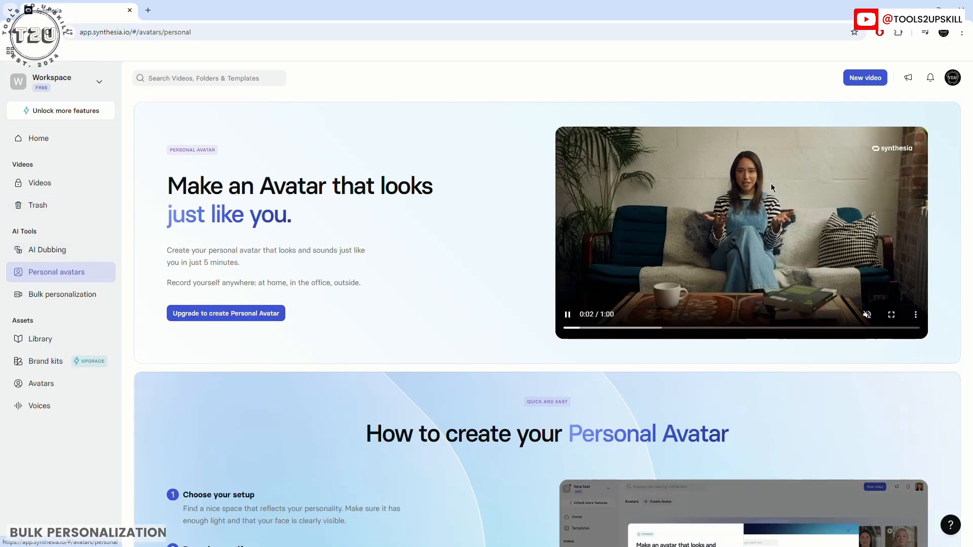
Personalize the Aesthetic Recruitment First Call template as a single video rather than in bulk
{"action": "left_click", "coordinate": [50, 300]}
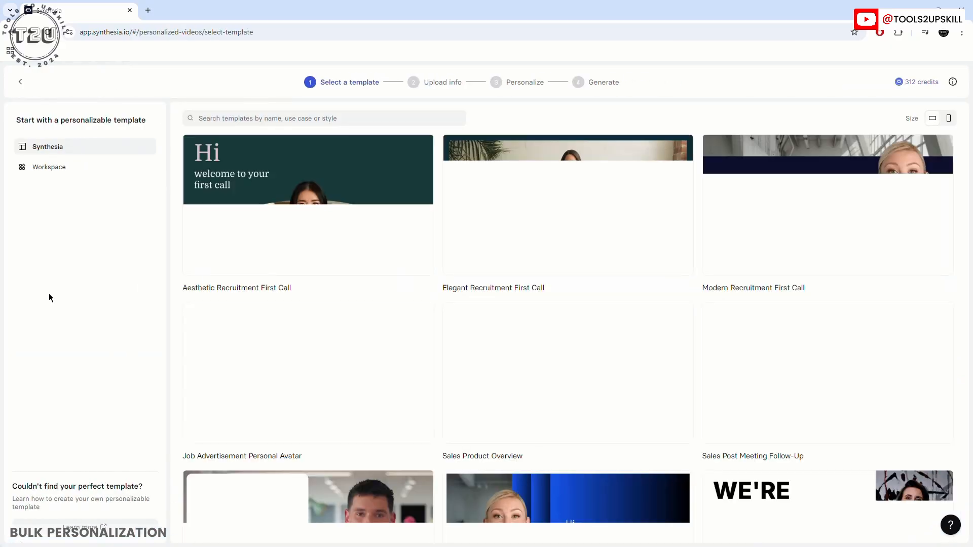
{"action": "mouse_move", "coordinate": [314, 198]}
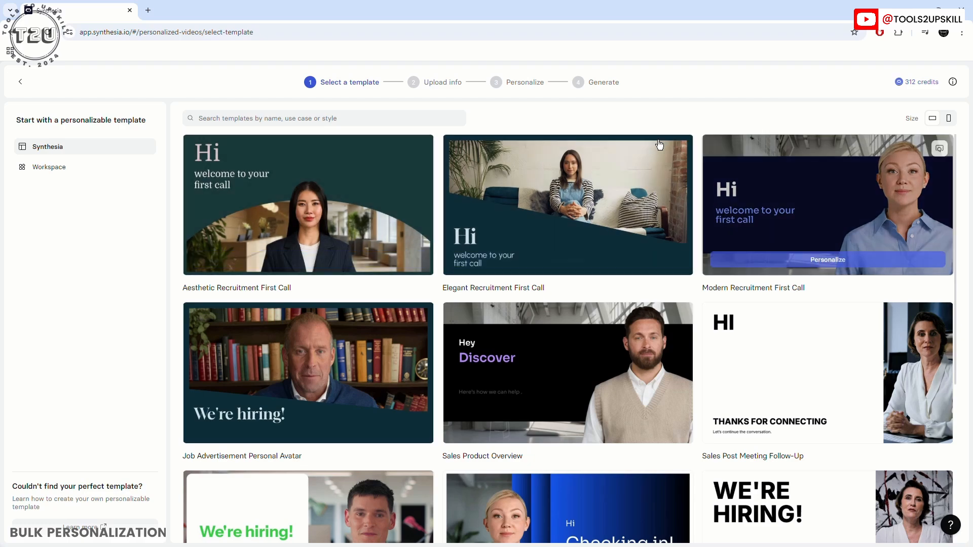
{"action": "left_click", "coordinate": [315, 261]}
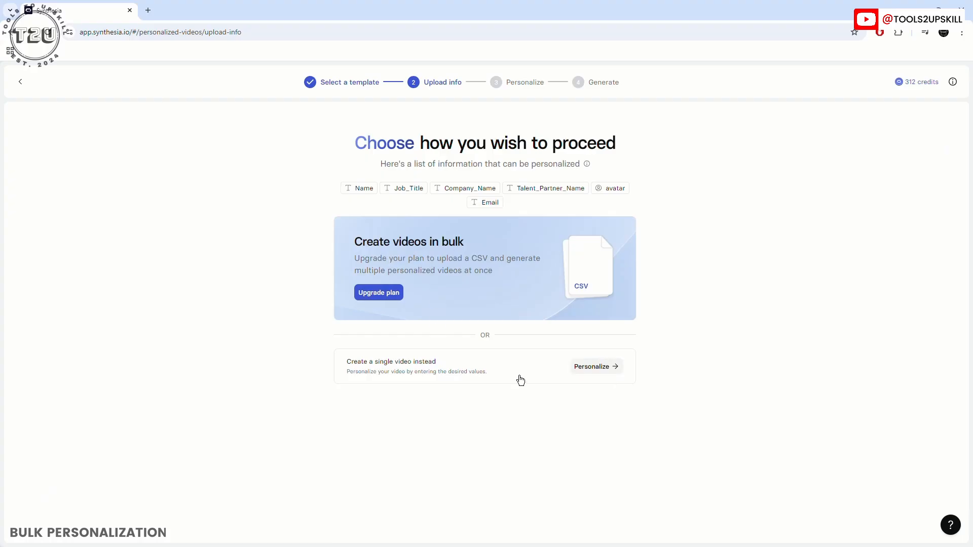
{"action": "left_click", "coordinate": [592, 367]}
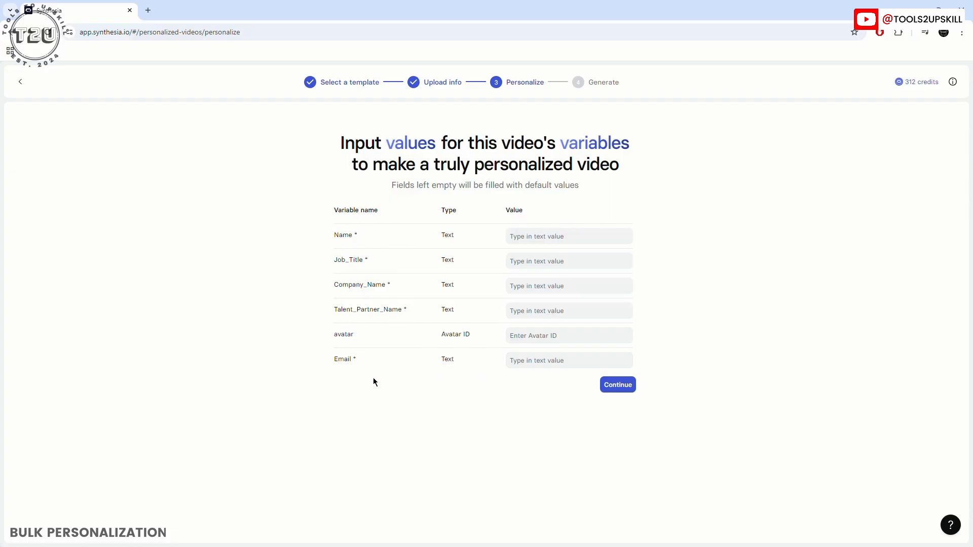
Fill Name with T2U, Job_Title with Video content creator, and Company_Name with T2U
{"action": "left_click", "coordinate": [537, 237]}
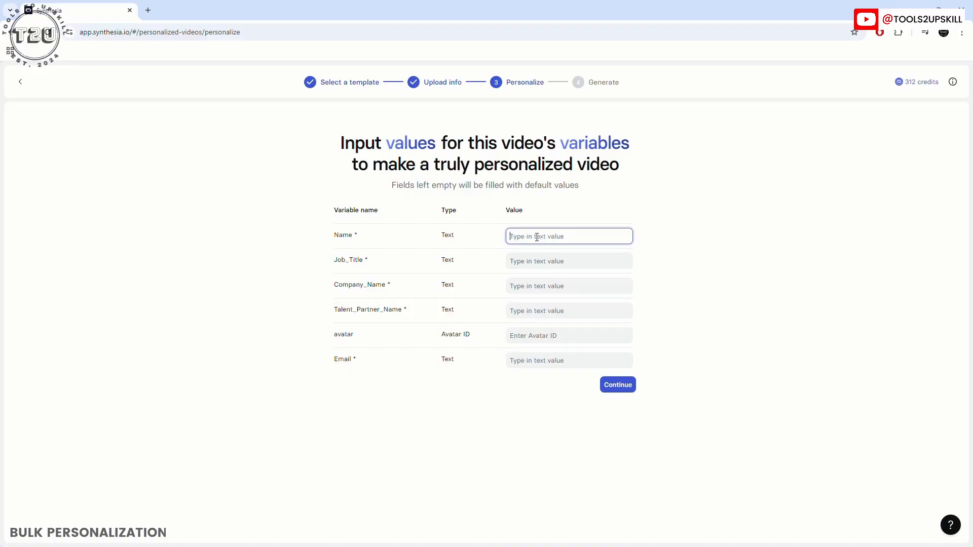
{"action": "type", "text": "To"}
{"action": "left_click", "coordinate": [532, 260]}
{"action": "type", "text": "Vid"}
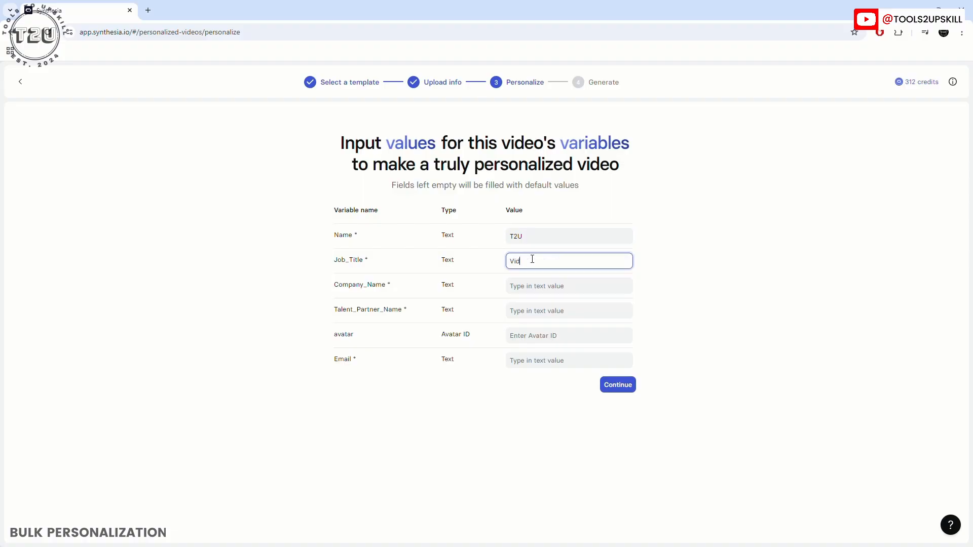
{"action": "type", "text": "eo content c"}
{"action": "key", "text": "BackSpace"}
{"action": "left_click", "coordinate": [551, 284]}
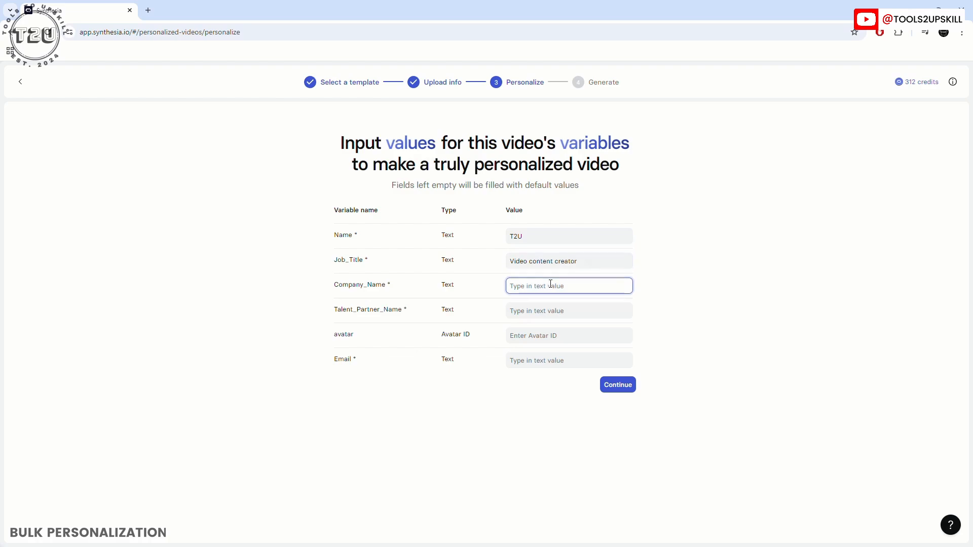
{"action": "type", "text": "T2U"}
Set Talent_Partner_Name to T2U, enter the contact e-mail, and continue to generation
{"action": "left_click", "coordinate": [531, 310]}
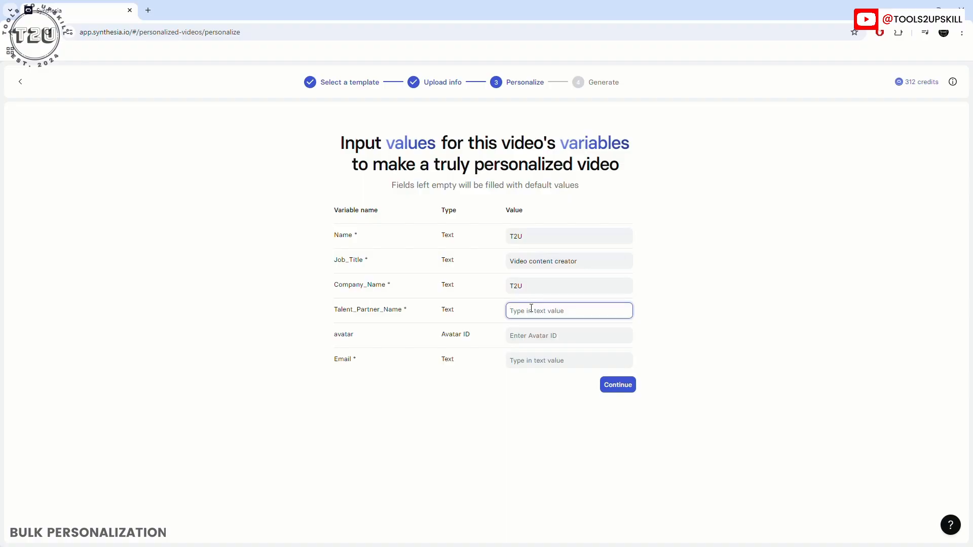
{"action": "type", "text": "T2U"}
{"action": "left_click", "coordinate": [524, 340]}
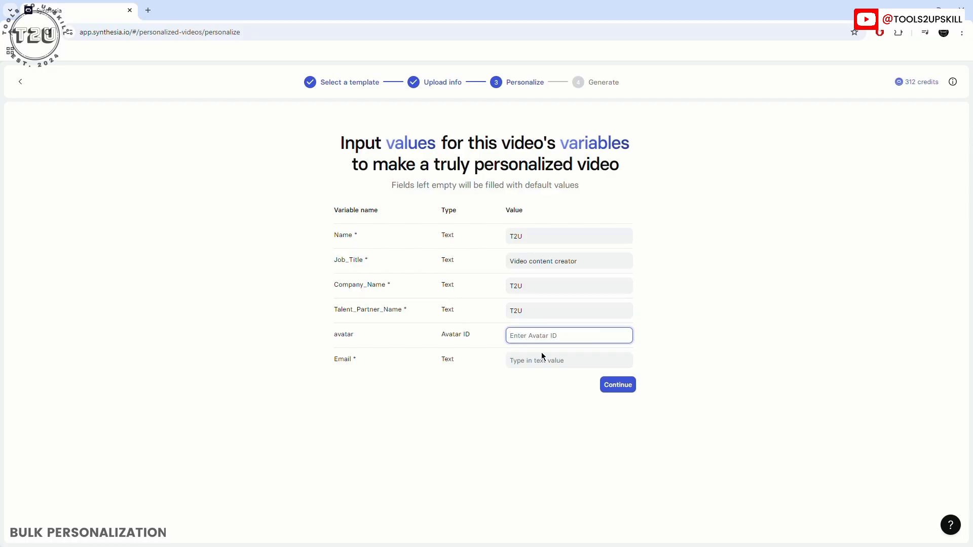
{"action": "left_click", "coordinate": [529, 359]}
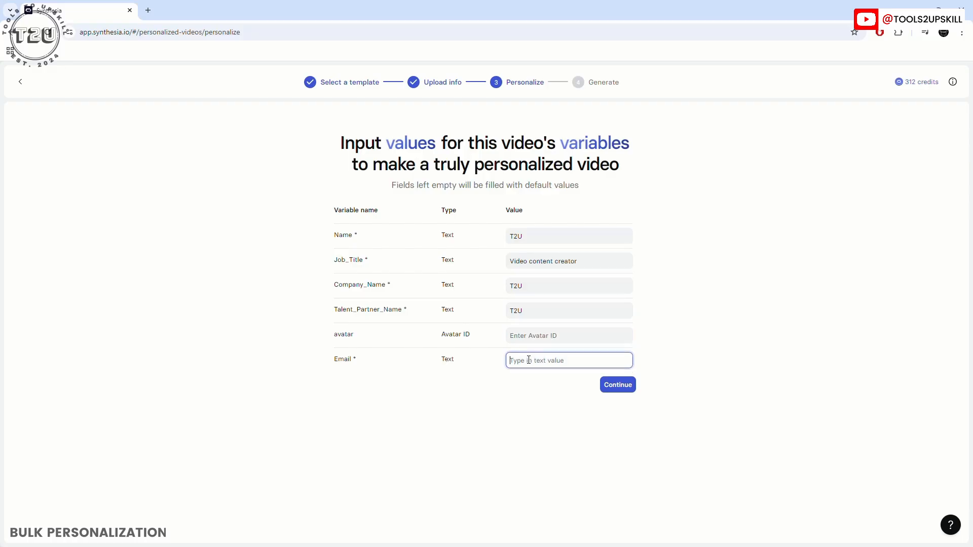
{"action": "left_click", "coordinate": [613, 387]}
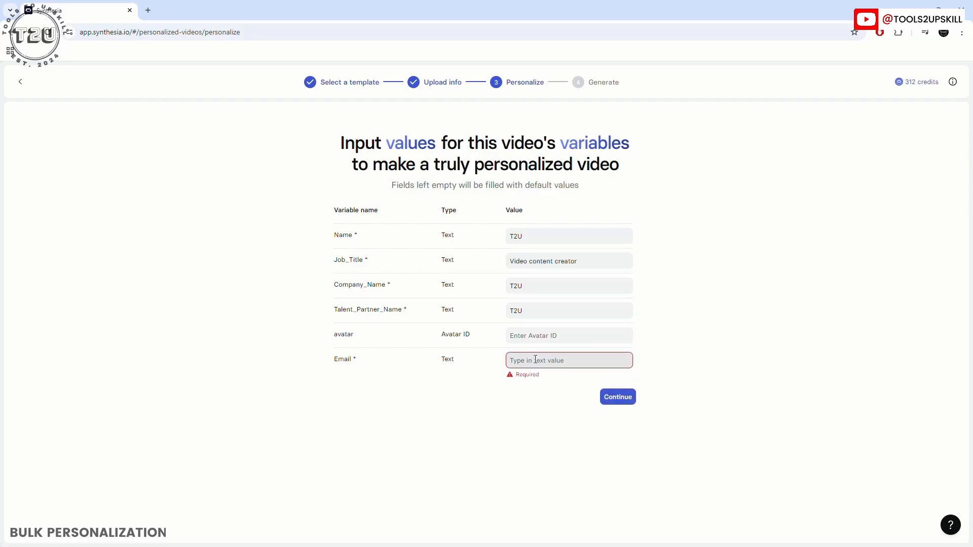
{"action": "type", "text": "abc@gmail.com"}
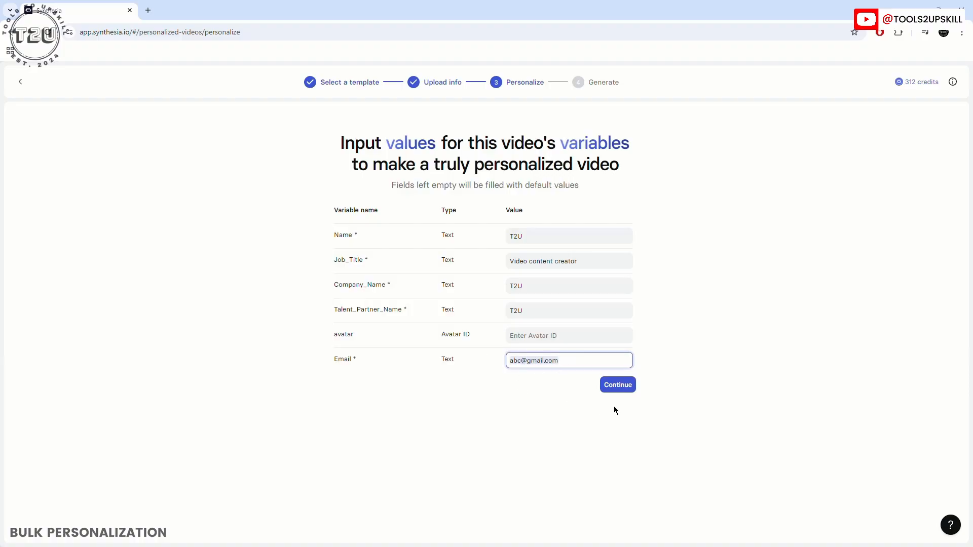
{"action": "left_click", "coordinate": [618, 385]}
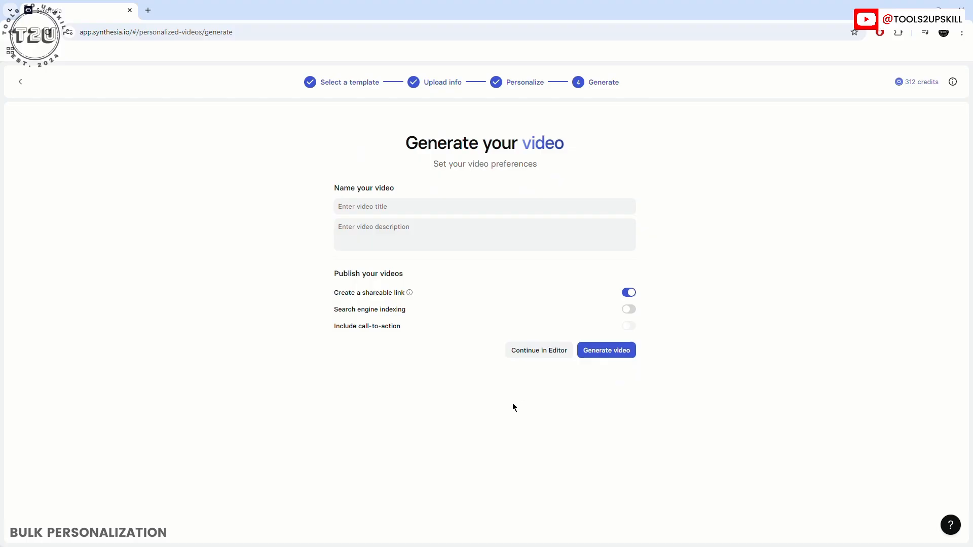
Title the video 'Video 1', leaving search engine indexing off after toggling it
{"action": "left_click", "coordinate": [372, 208]}
{"action": "type", "text": "Video 1"}
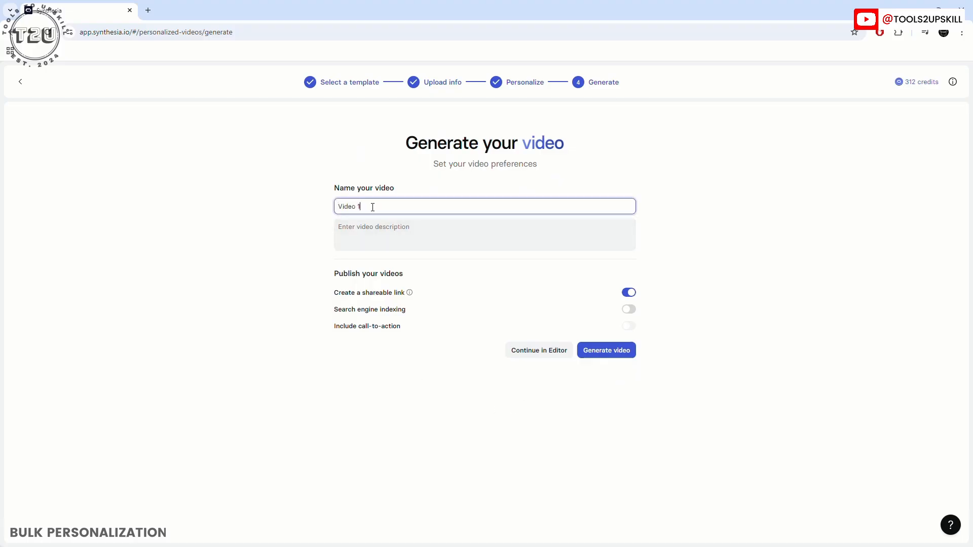
{"action": "left_click", "coordinate": [392, 237]}
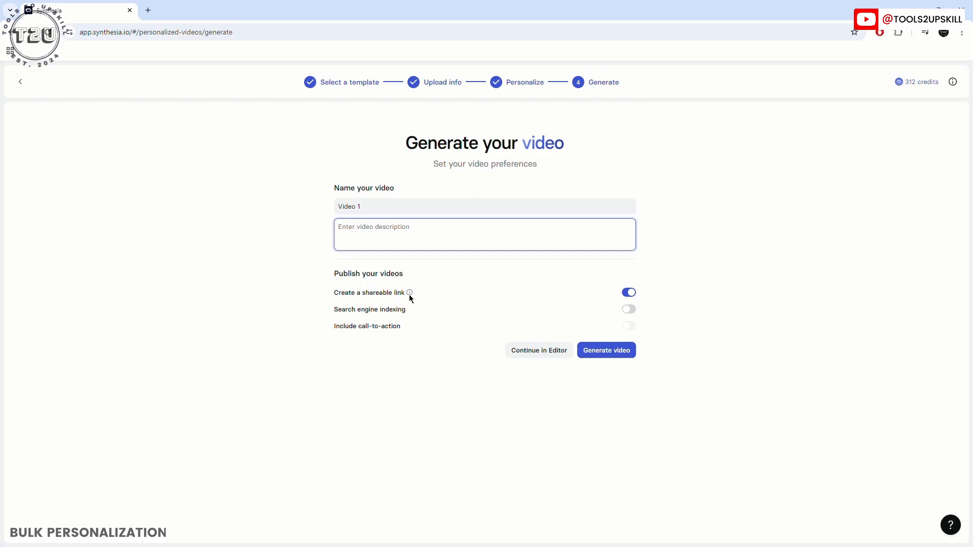
{"action": "mouse_move", "coordinate": [409, 294]}
{"action": "left_click", "coordinate": [628, 310]}
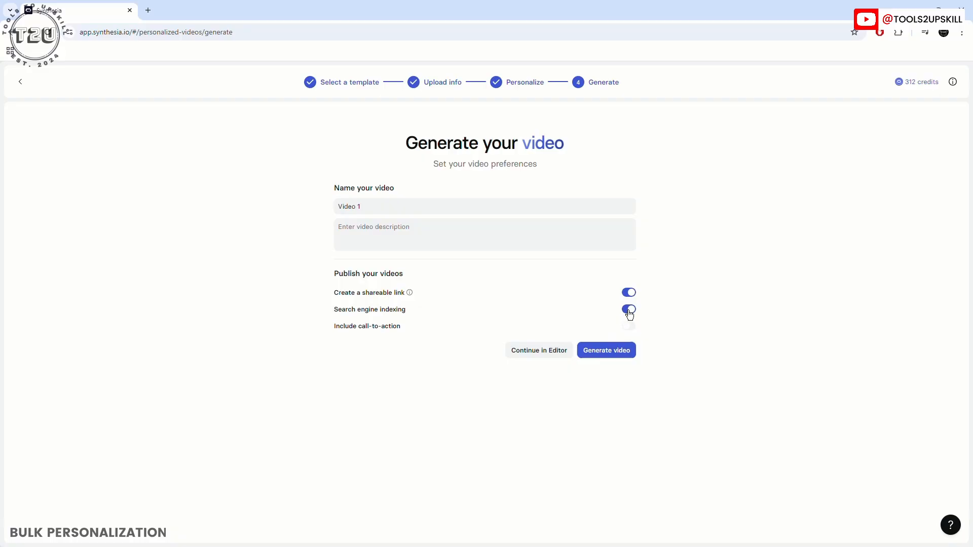
{"action": "left_click", "coordinate": [628, 312]}
Open Video 1 and check its script greets T2U as Video content creator at T2U
{"action": "left_click", "coordinate": [555, 353]}
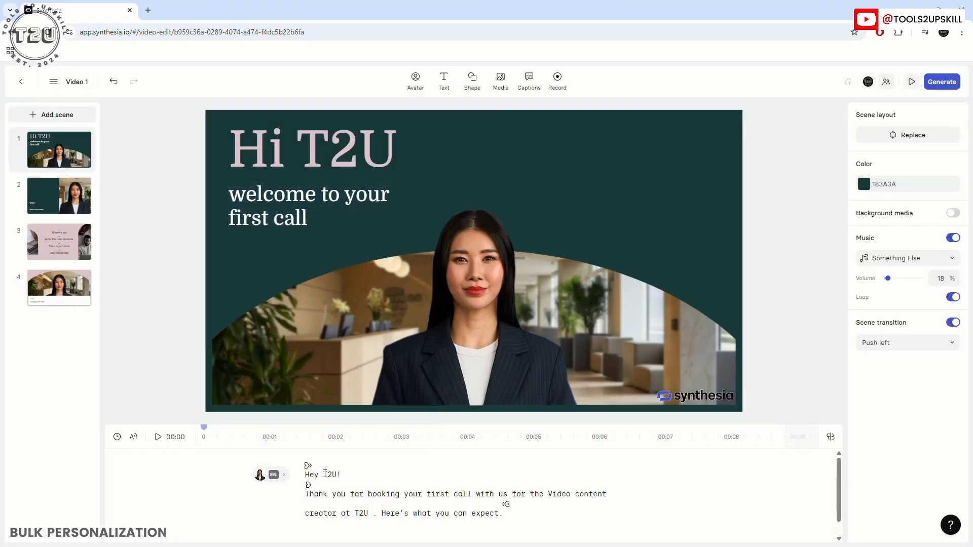
{"action": "left_click_drag", "start_coordinate": [325, 475], "coordinate": [340, 475]}
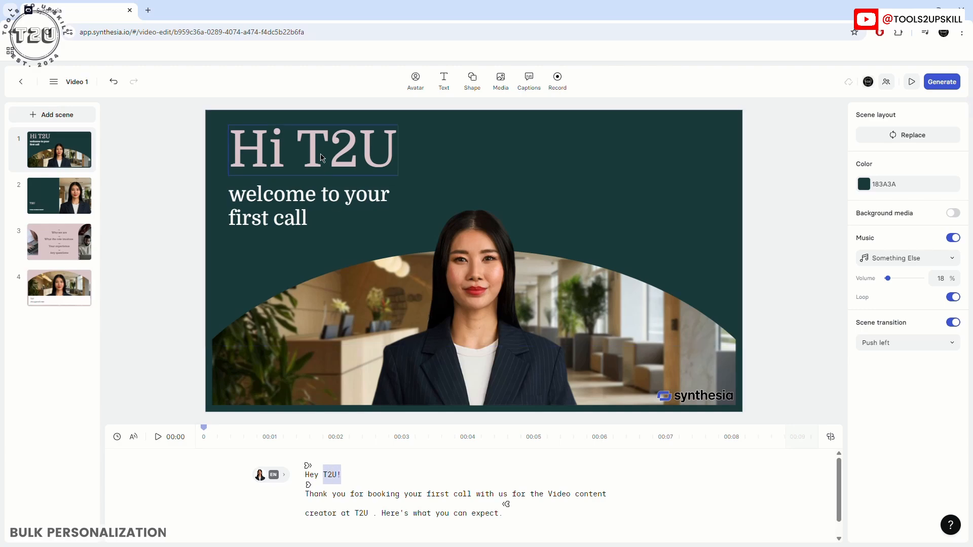
{"action": "left_click", "coordinate": [327, 478]}
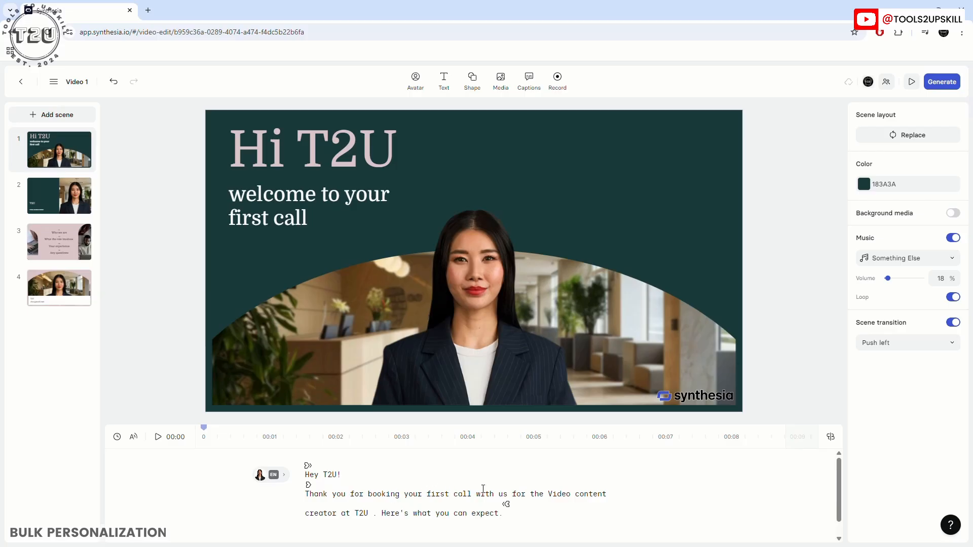
{"action": "left_click_drag", "start_coordinate": [546, 495], "coordinate": [337, 513]}
{"action": "double_click", "coordinate": [368, 514]}
{"action": "left_click_drag", "start_coordinate": [414, 514], "coordinate": [547, 517]}
{"action": "left_click", "coordinate": [548, 519]}
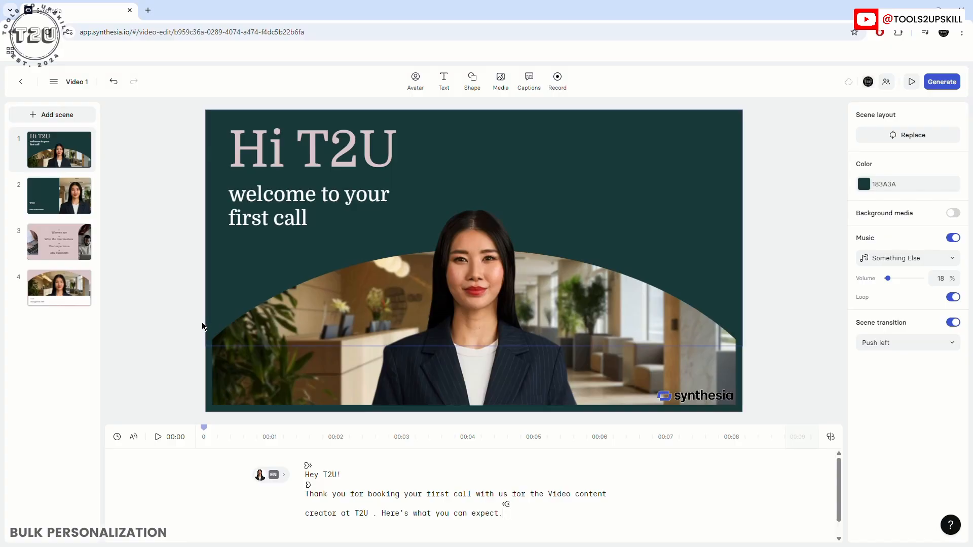
Preview scenes one through four of the personalized video
{"action": "left_click", "coordinate": [158, 438]}
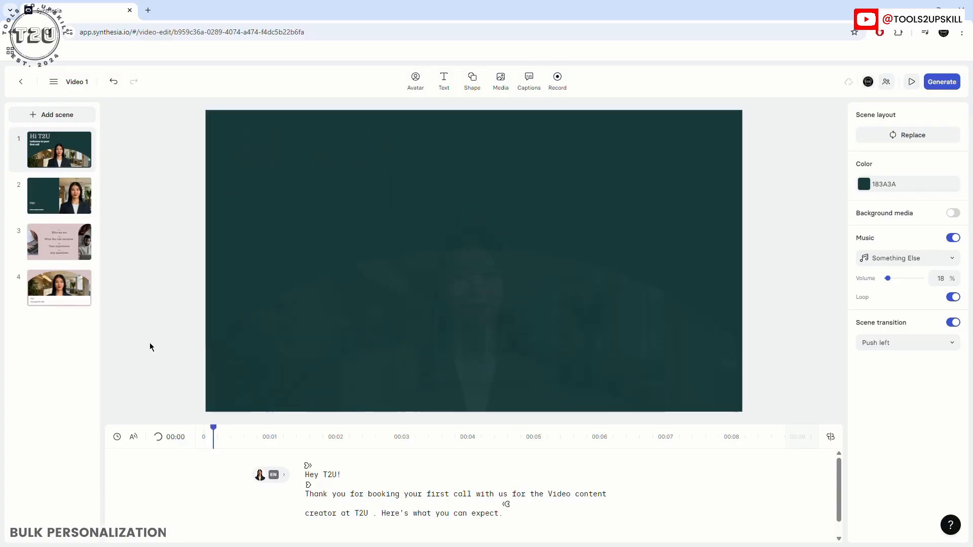
{"action": "left_click", "coordinate": [159, 437]}
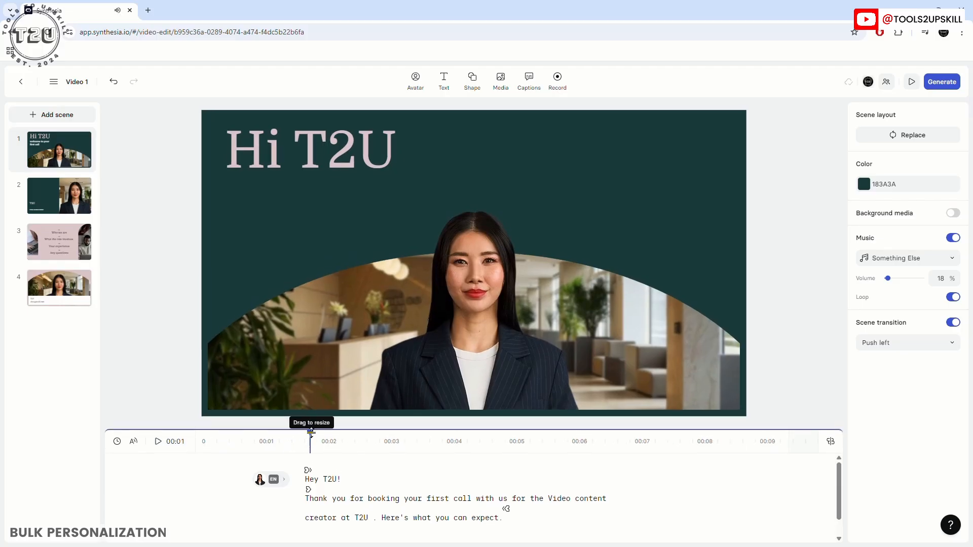
{"action": "left_click", "coordinate": [159, 442]}
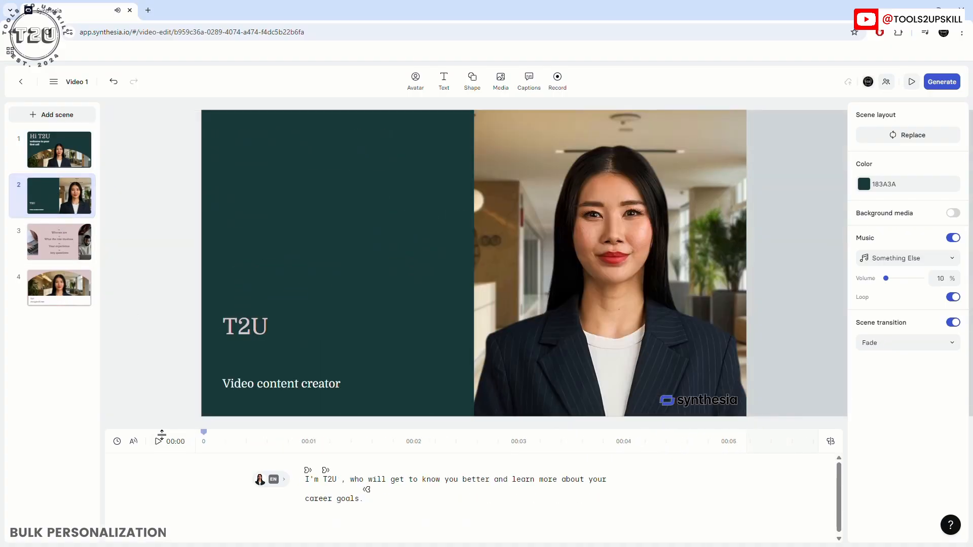
{"action": "left_click", "coordinate": [157, 441]}
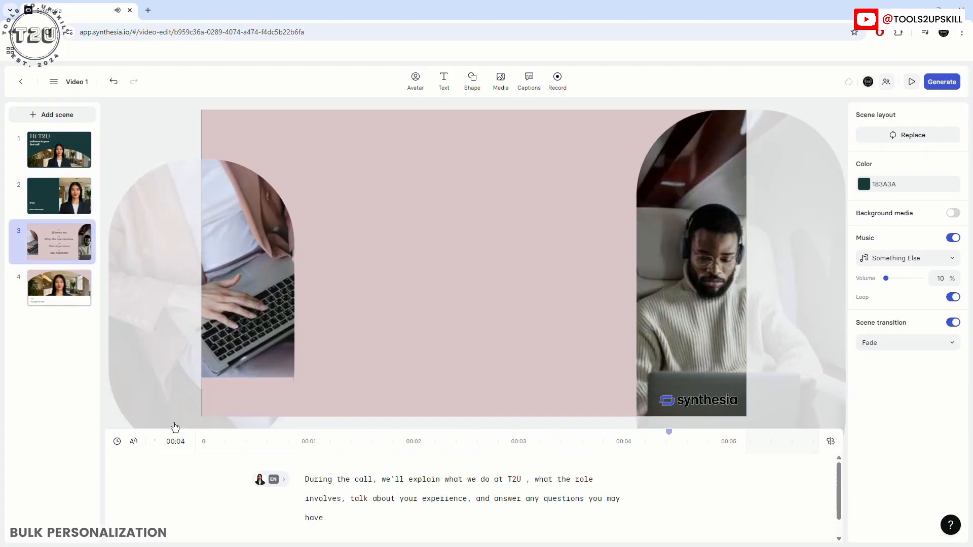
{"action": "left_click", "coordinate": [158, 441]}
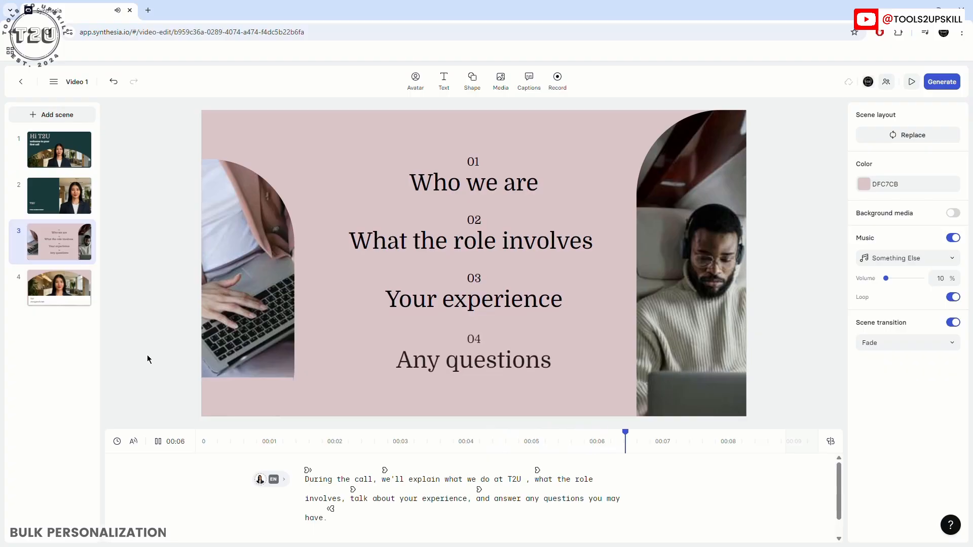
{"action": "left_click", "coordinate": [74, 288]}
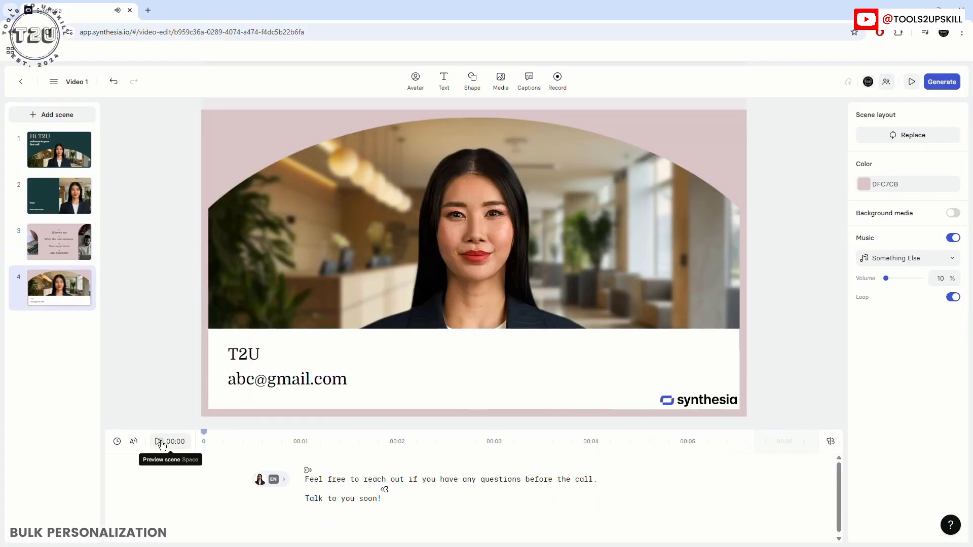
{"action": "left_click", "coordinate": [160, 444]}
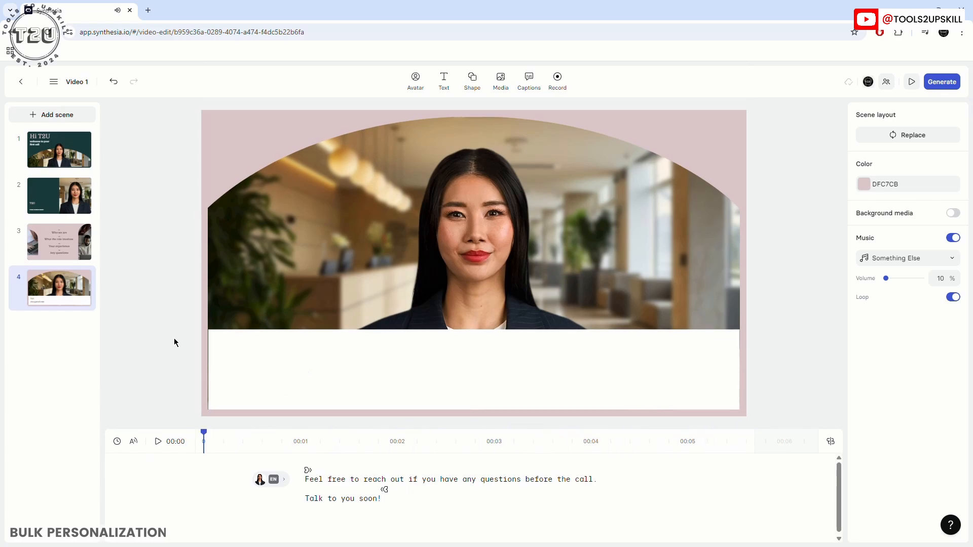
Step through scene thumbnails 1 to 4, ending on the contact-details scene
{"action": "left_click", "coordinate": [65, 147]}
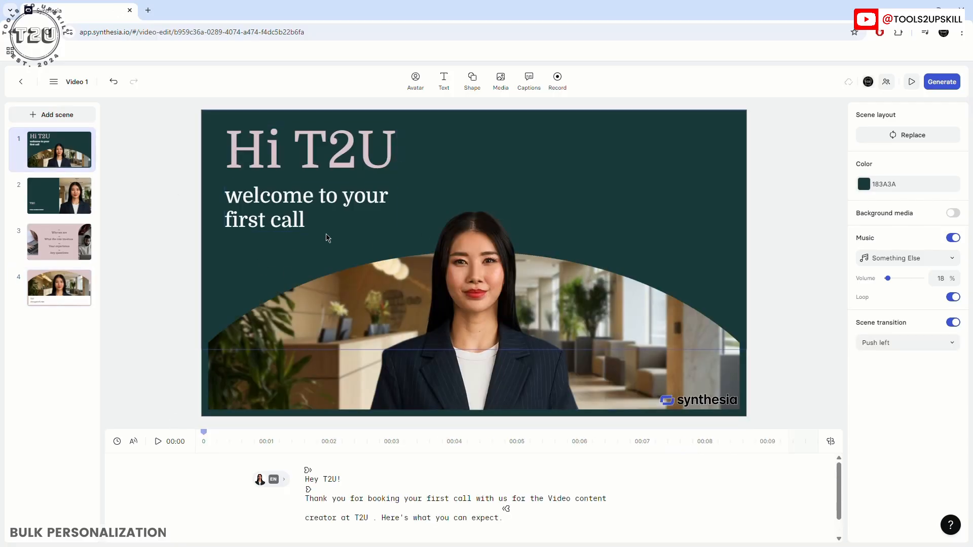
{"action": "left_click", "coordinate": [56, 201]}
{"action": "left_click", "coordinate": [69, 163]}
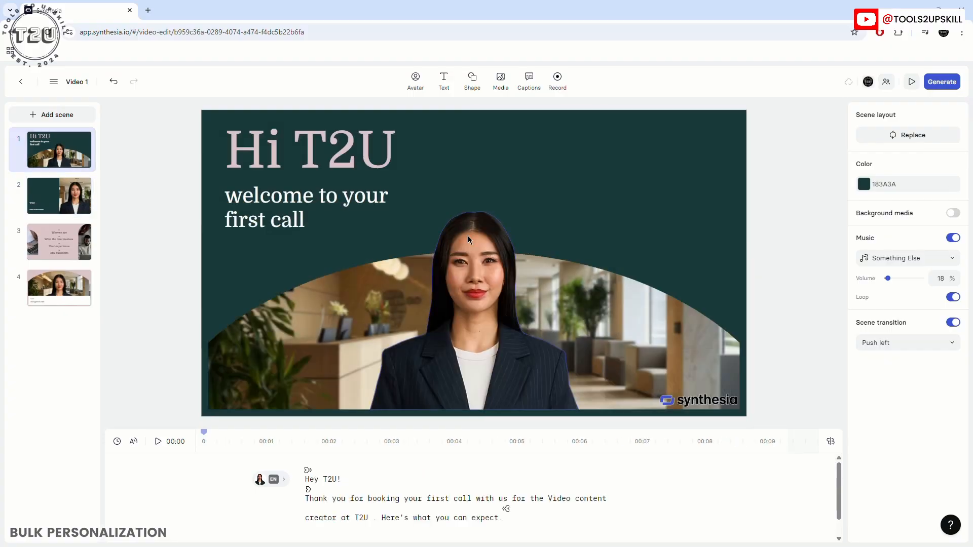
{"action": "left_click", "coordinate": [50, 197]}
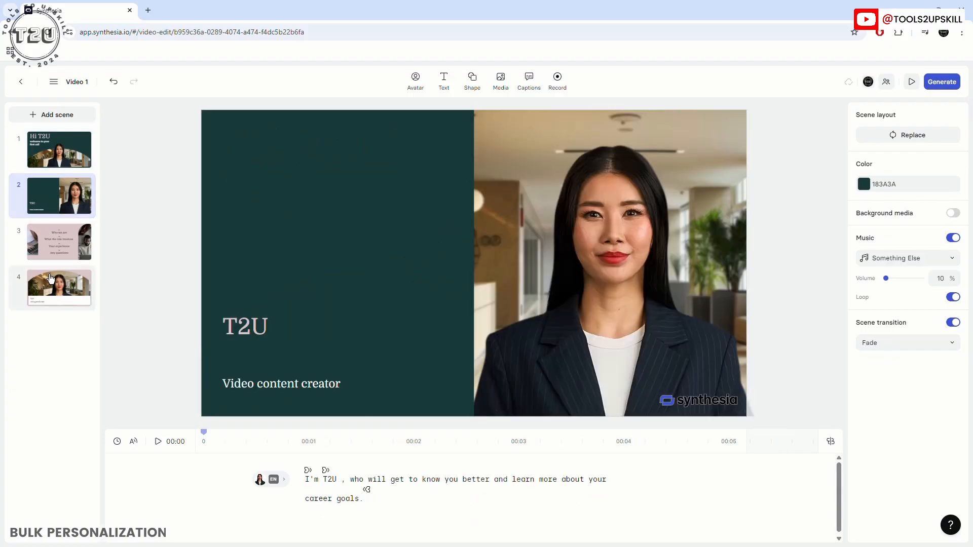
{"action": "left_click", "coordinate": [50, 246]}
{"action": "left_click", "coordinate": [59, 276]}
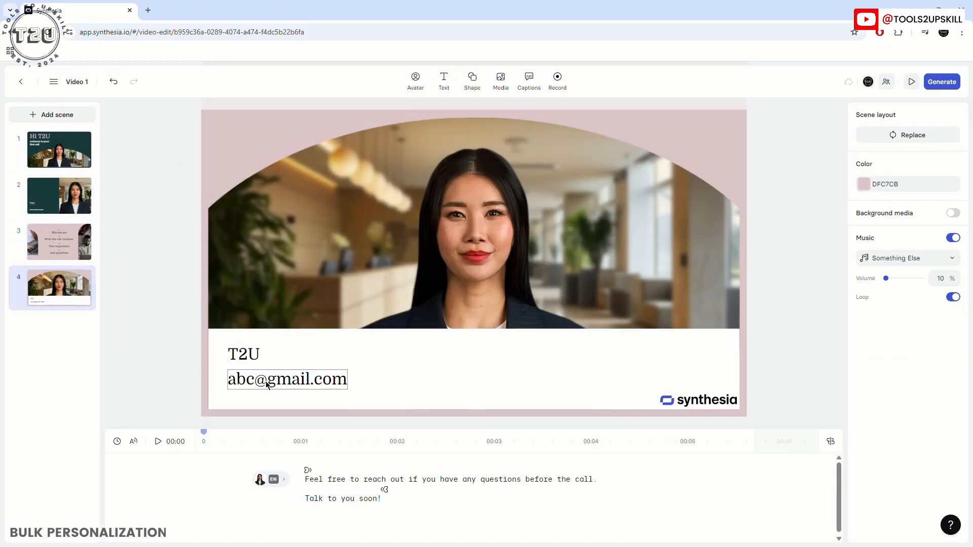
{"action": "left_click", "coordinate": [149, 332]}
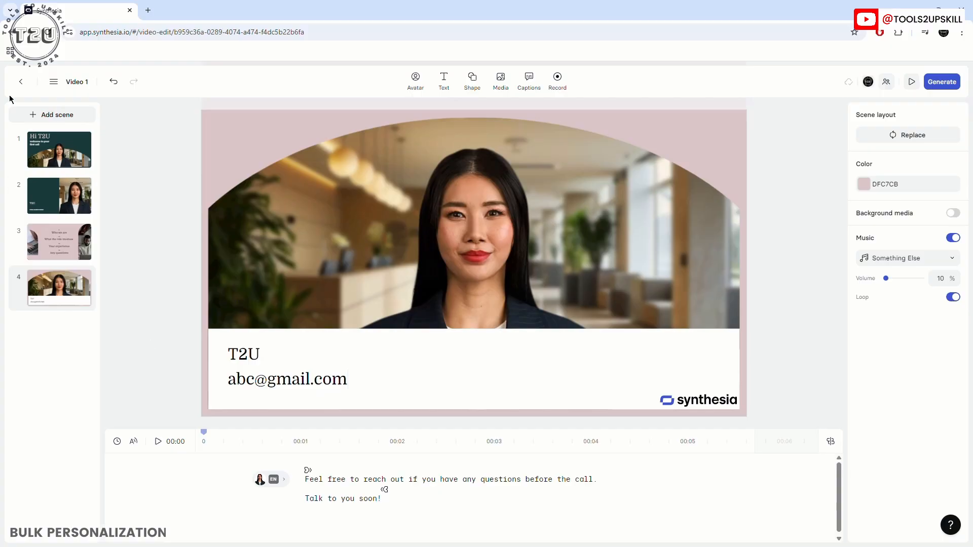
Return to the dashboard and check the still-empty Media collection in the Library
{"action": "left_click", "coordinate": [21, 82]}
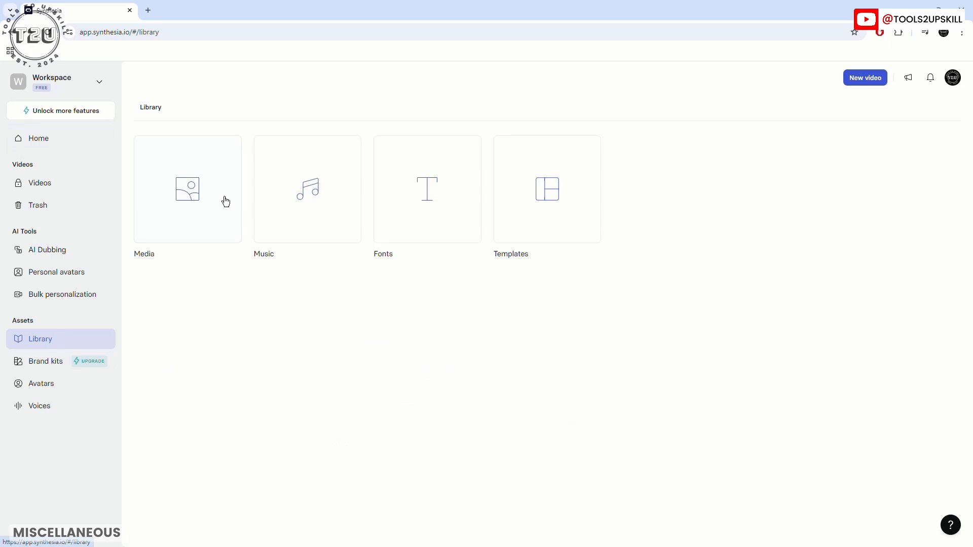
{"action": "left_click", "coordinate": [183, 186]}
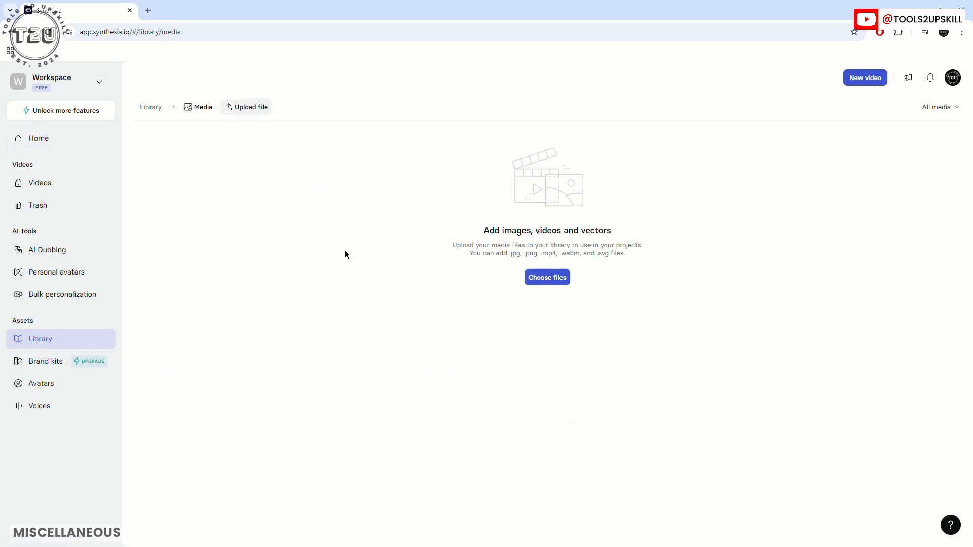
{"action": "left_click", "coordinate": [153, 108]}
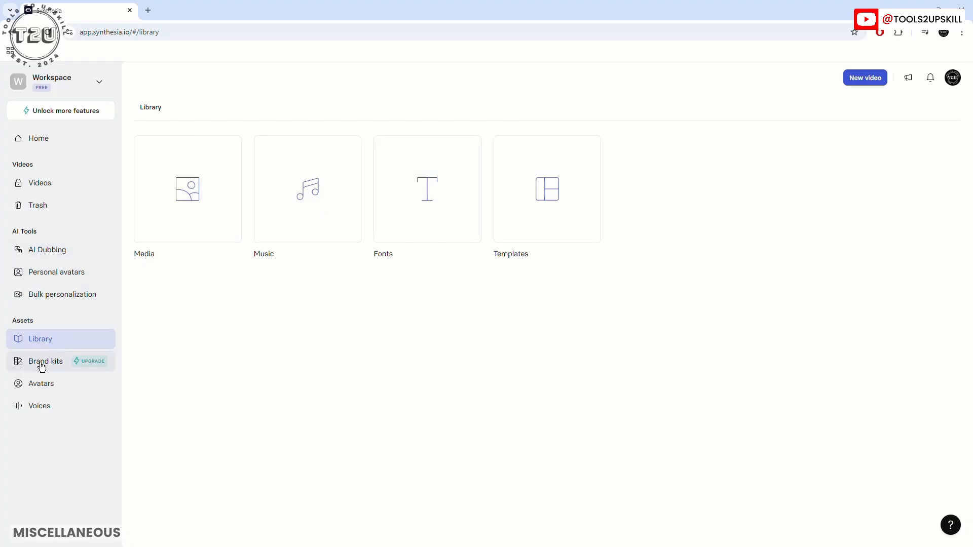
Scroll through the stock Synthesia Avatars grid and back up to the top
{"action": "left_click", "coordinate": [45, 384]}
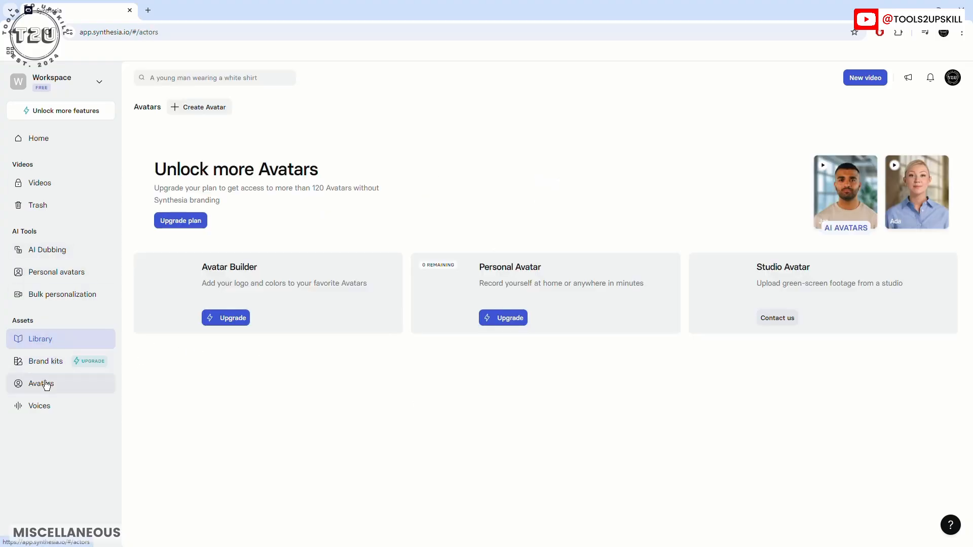
{"action": "scroll", "coordinate": [505, 421], "scroll_direction": "down", "scroll_amount": 7}
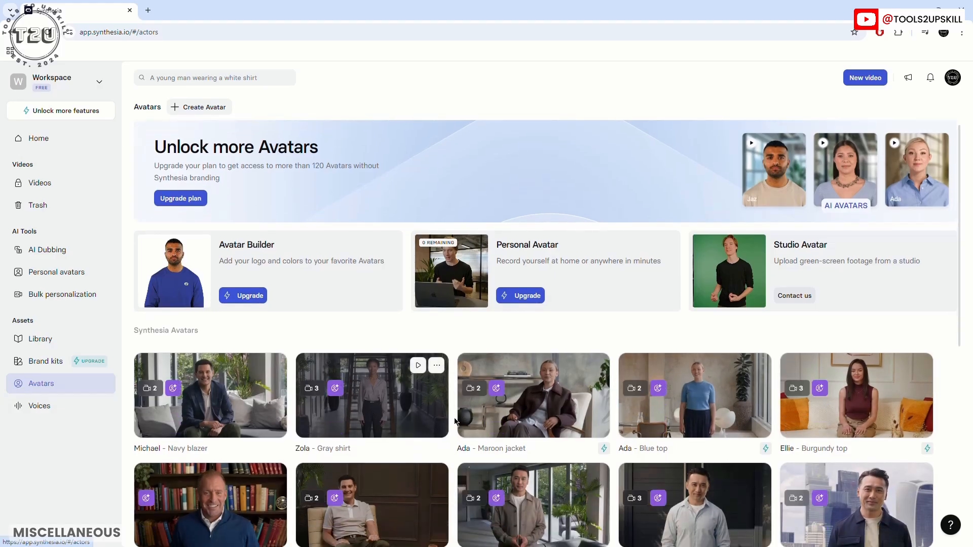
{"action": "scroll", "coordinate": [507, 396], "scroll_direction": "down", "scroll_amount": 5}
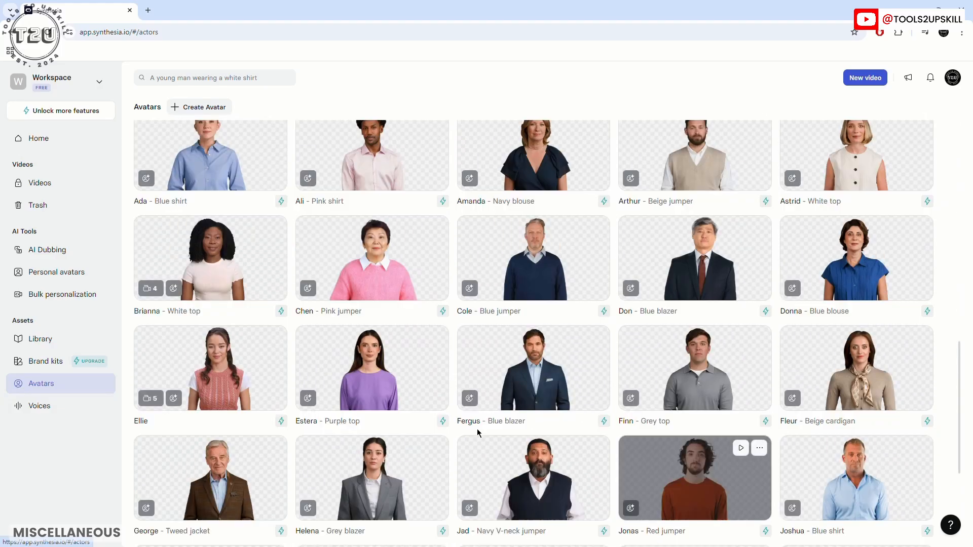
{"action": "scroll", "coordinate": [477, 431], "scroll_direction": "up", "scroll_amount": 10}
{"action": "scroll", "coordinate": [472, 431], "scroll_direction": "up", "scroll_amount": 3}
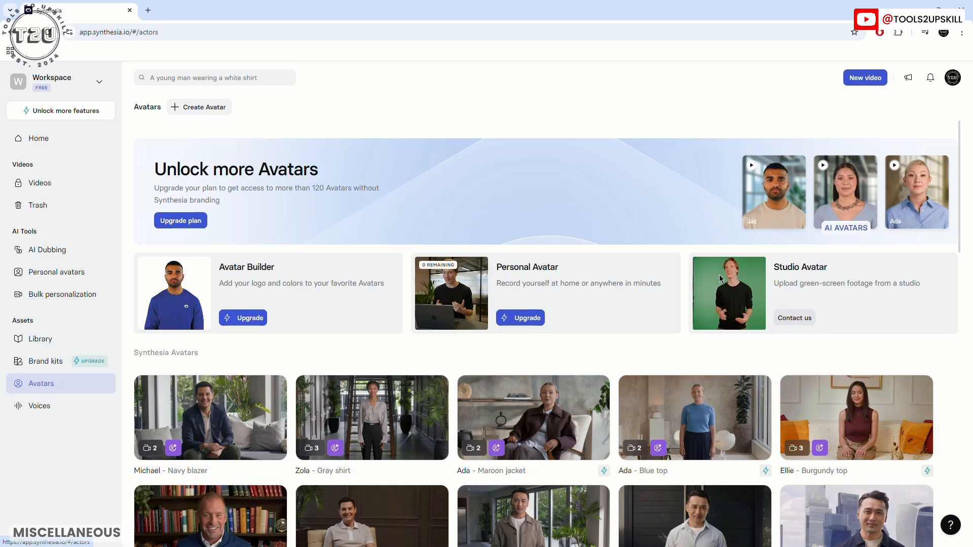
Attempt a new cloned voice, dismiss the locked-feature notice, and peek at the workspace switcher
{"action": "left_click", "coordinate": [42, 408]}
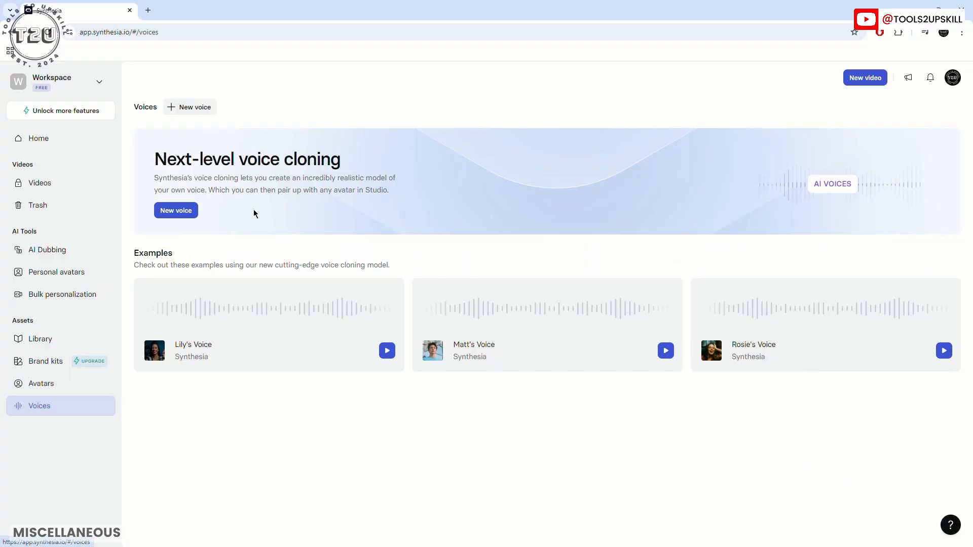
{"action": "left_click", "coordinate": [175, 211]}
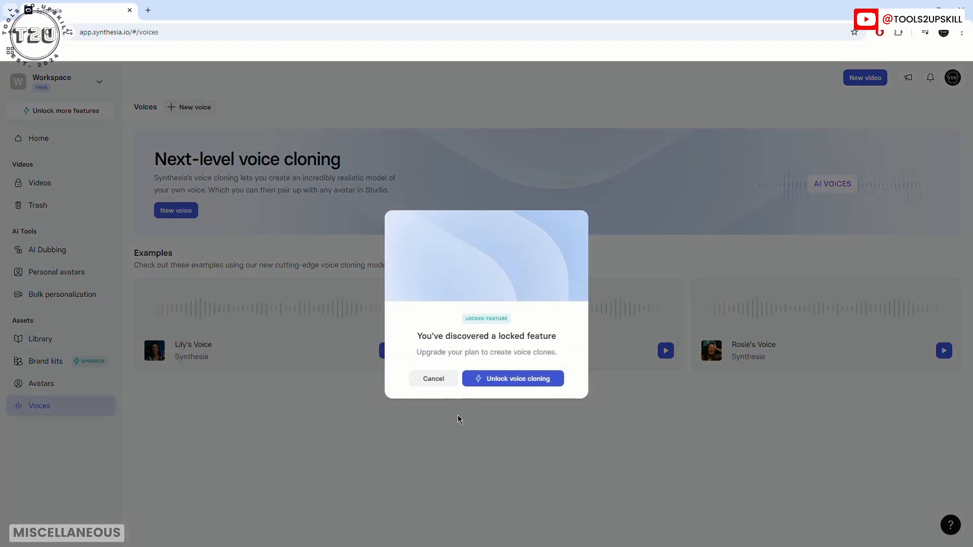
{"action": "left_click", "coordinate": [436, 384]}
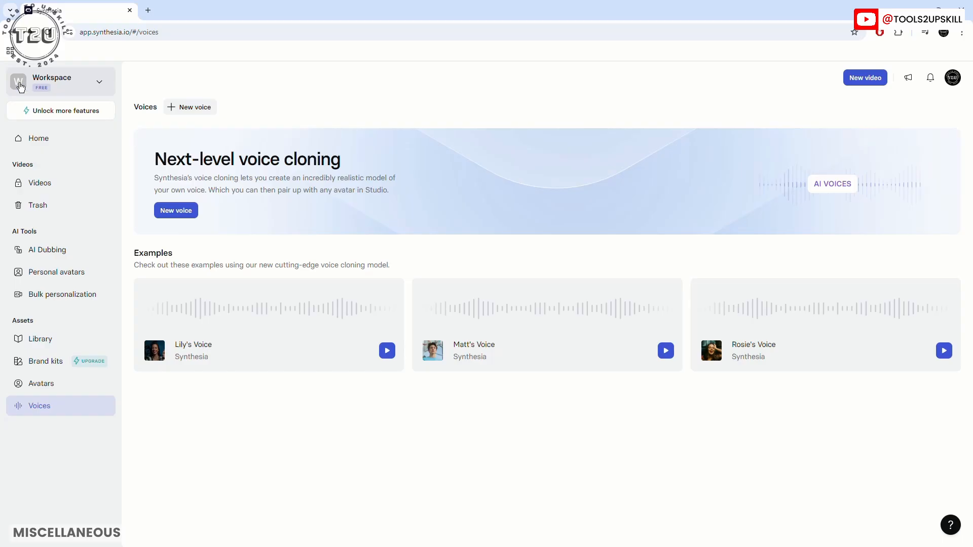
{"action": "left_click", "coordinate": [86, 86]}
{"action": "left_click", "coordinate": [124, 83]}
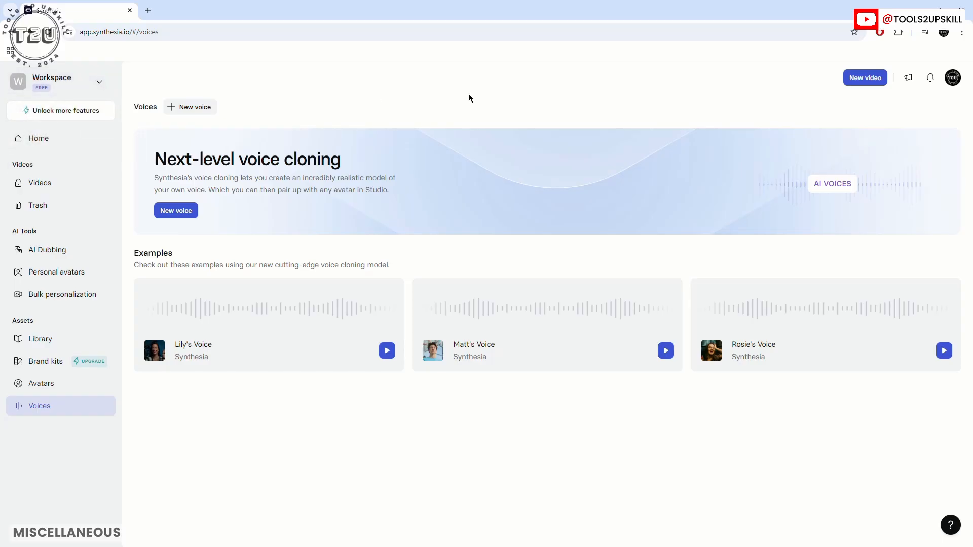
Go from Home to the account Preferences page via the profile menu's Account info
{"action": "left_click", "coordinate": [28, 144]}
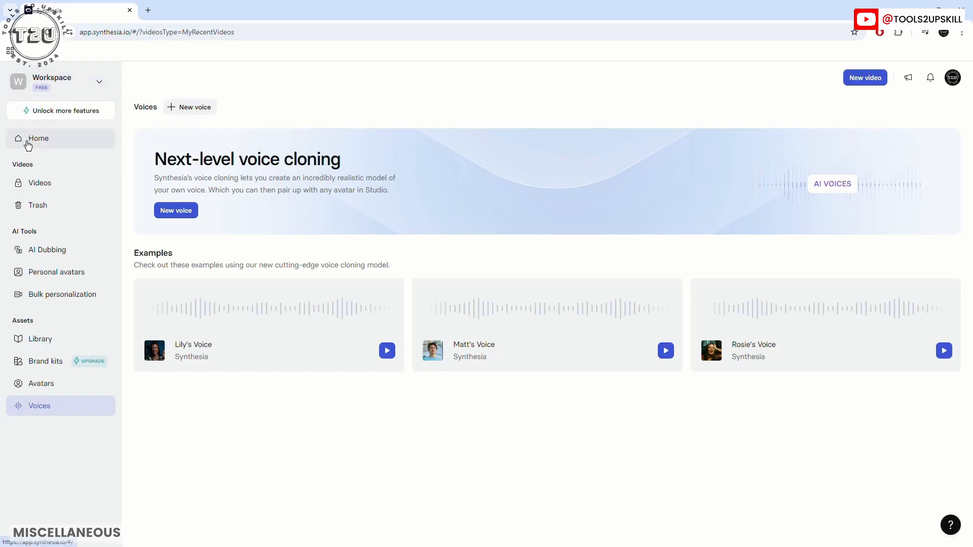
{"action": "left_click", "coordinate": [952, 78]}
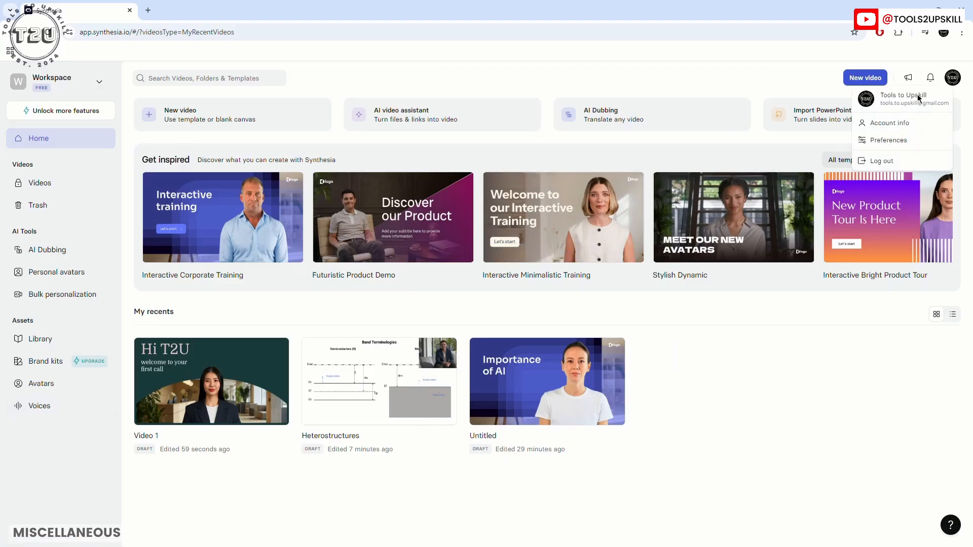
{"action": "left_click", "coordinate": [892, 124]}
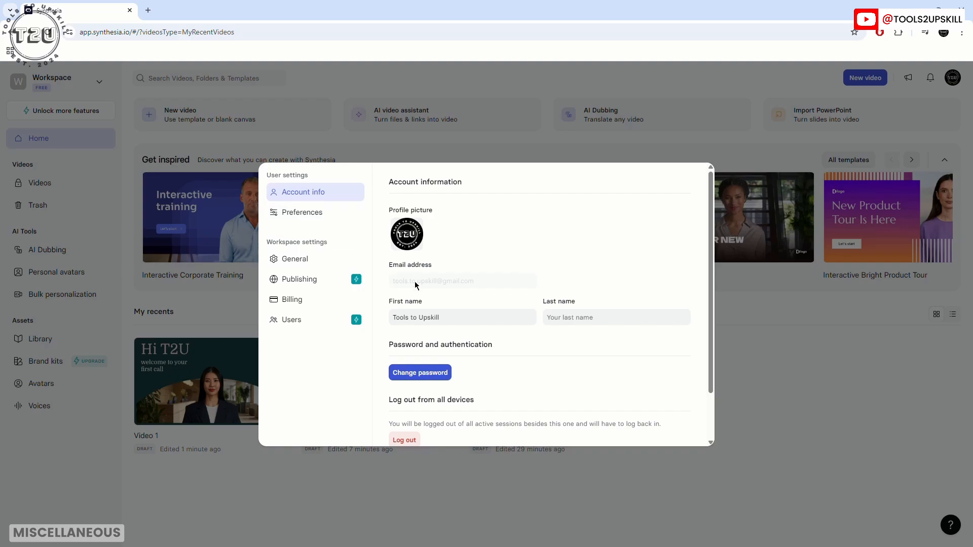
{"action": "scroll", "coordinate": [542, 313], "scroll_direction": "down", "scroll_amount": 2}
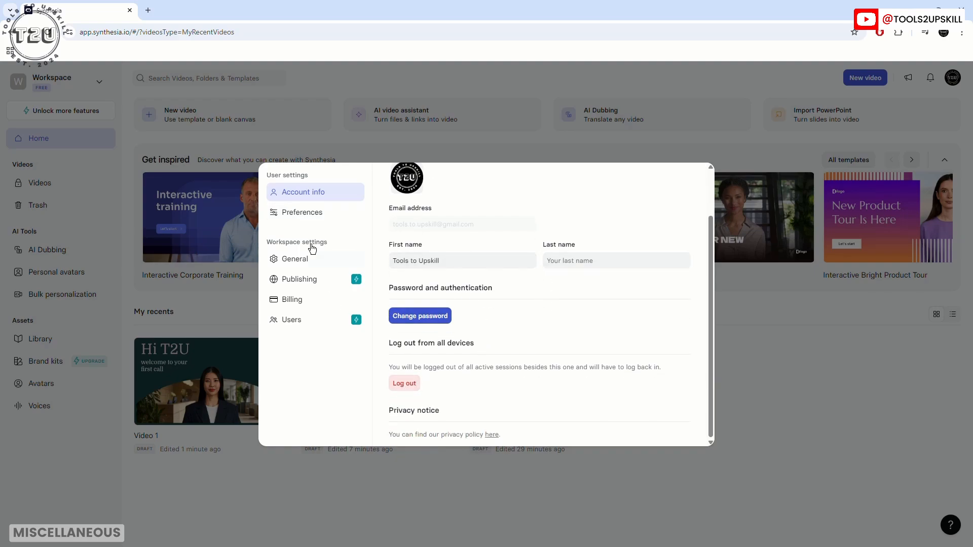
{"action": "left_click", "coordinate": [306, 215]}
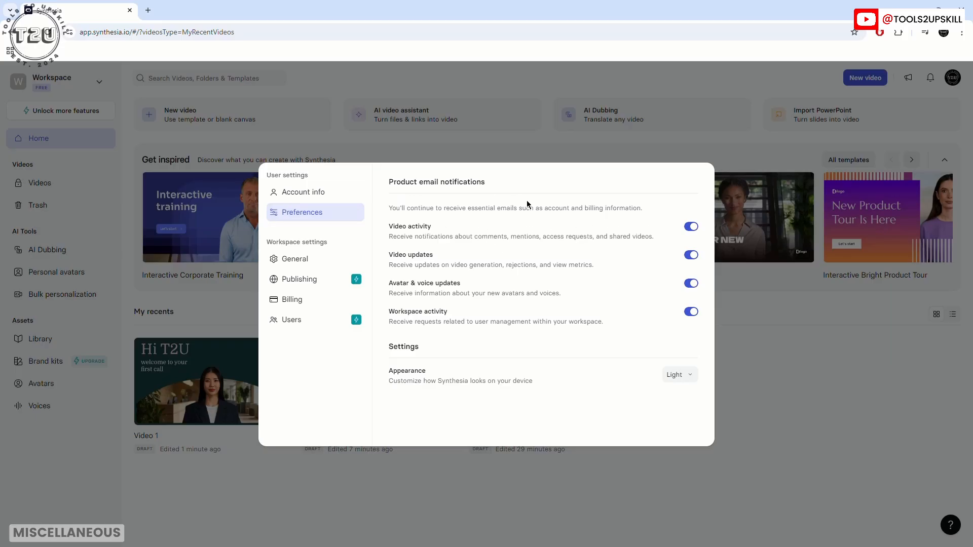
Turn off Video activity, Avatar & voice updates and Workspace activity emails, keeping Video updates on
{"action": "left_click", "coordinate": [692, 227]}
{"action": "left_click", "coordinate": [692, 255]}
{"action": "left_click", "coordinate": [692, 283]}
{"action": "left_click", "coordinate": [691, 312]}
{"action": "left_click", "coordinate": [691, 255]}
{"action": "left_click", "coordinate": [678, 376]}
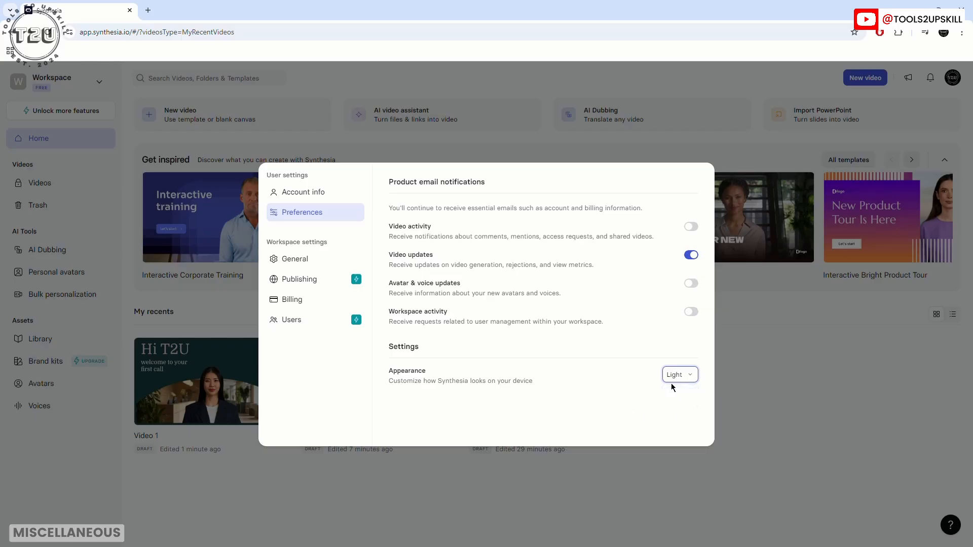
{"action": "left_click", "coordinate": [643, 402]}
{"action": "left_click", "coordinate": [284, 259]}
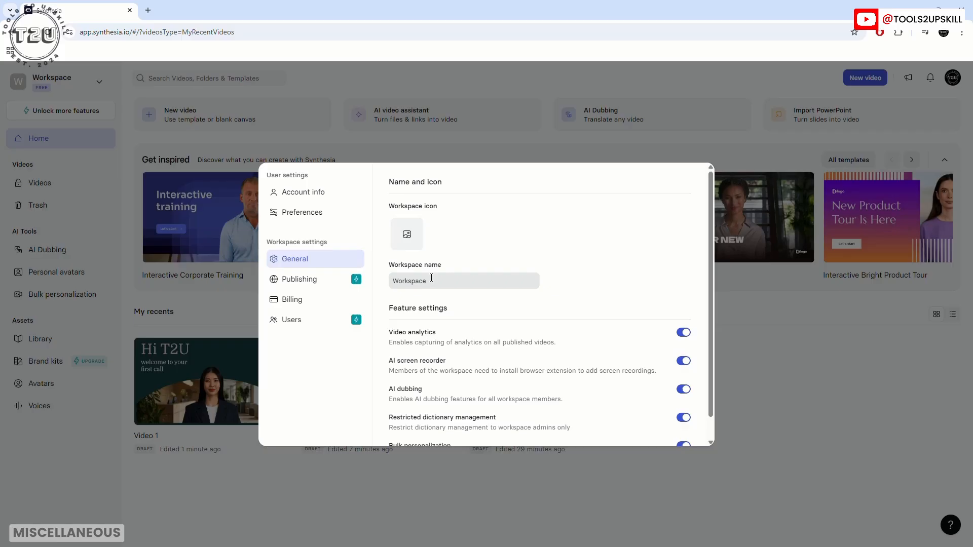
Check the Free plan's billing showing 48 of 360 credits used, then close Settings
{"action": "scroll", "coordinate": [525, 290], "scroll_direction": "down", "scroll_amount": 1}
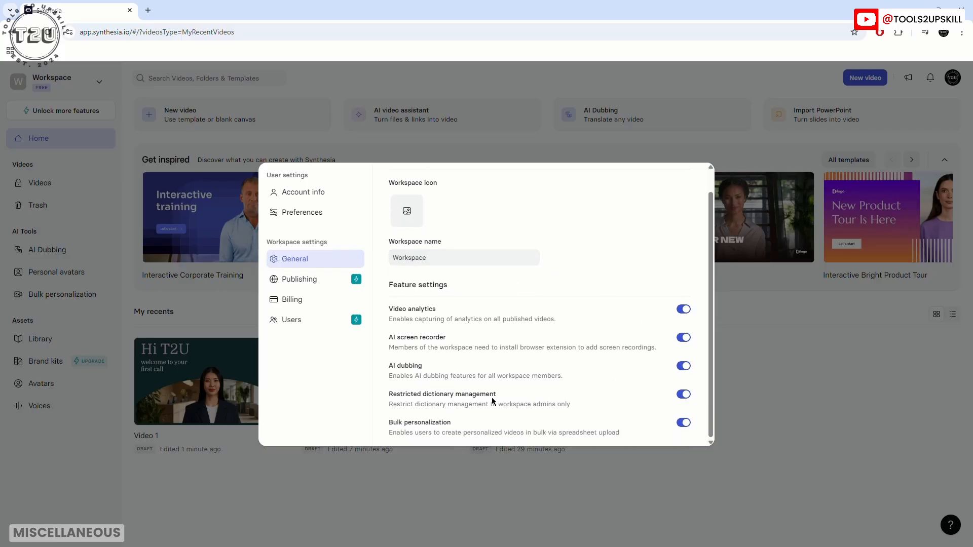
{"action": "left_click", "coordinate": [305, 302]}
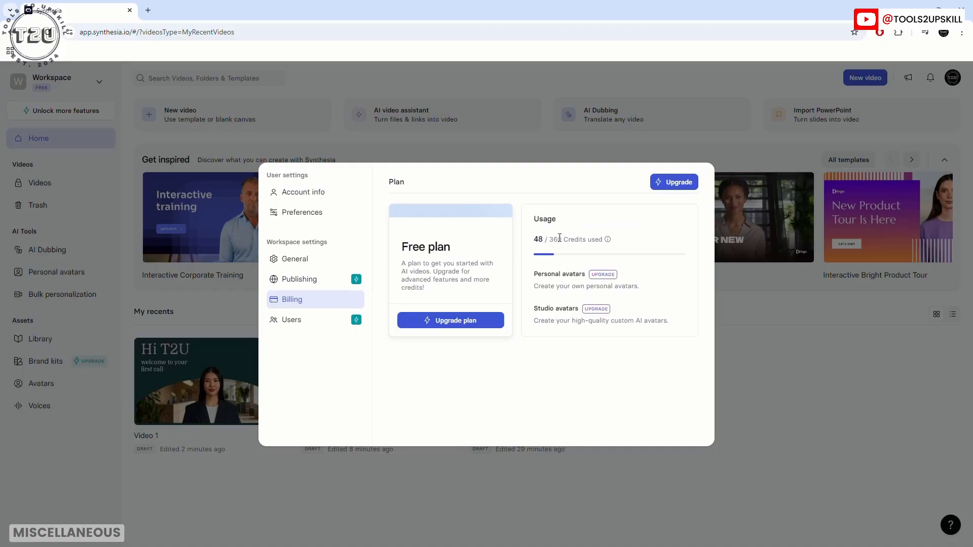
{"action": "mouse_move", "coordinate": [607, 239]}
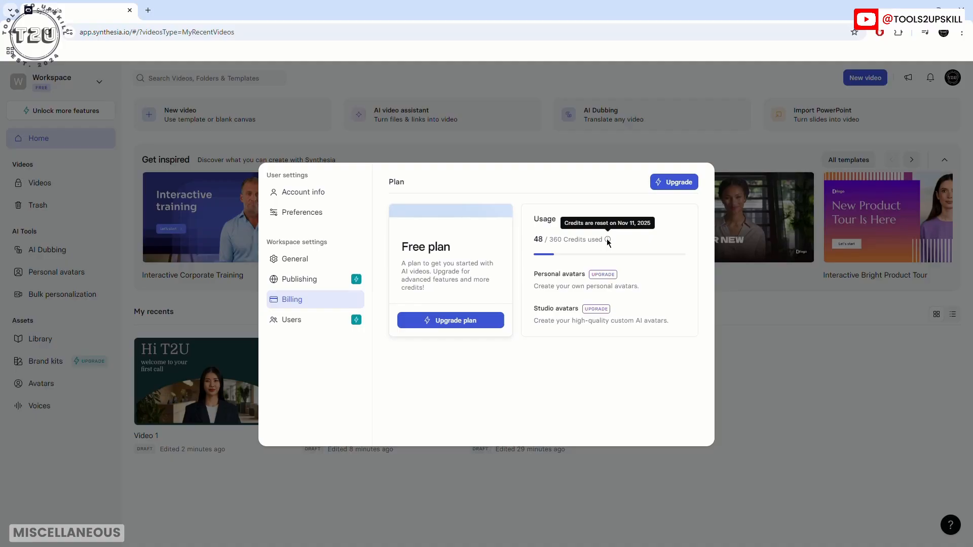
{"action": "left_click_drag", "start_coordinate": [548, 240], "coordinate": [569, 240]}
{"action": "left_click", "coordinate": [627, 221]}
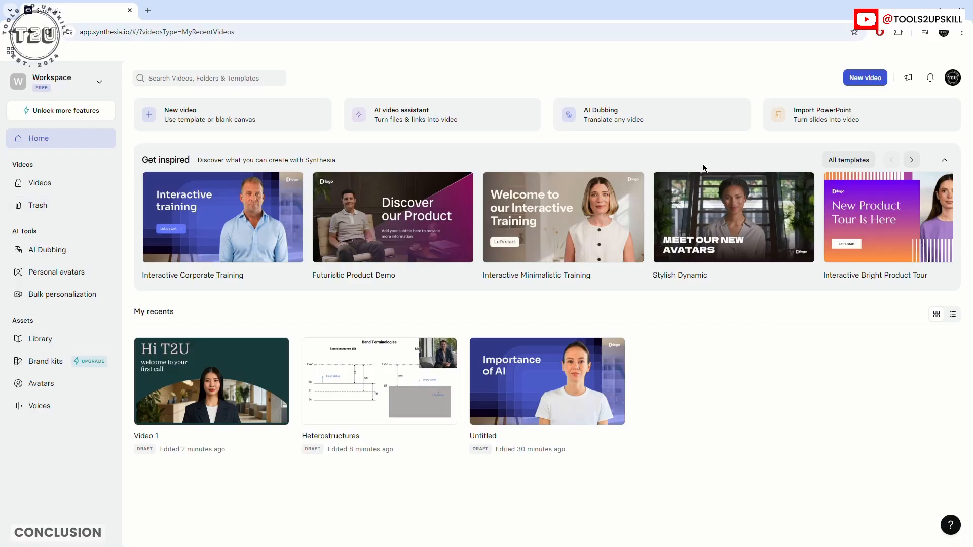
{"action": "mouse_move", "coordinate": [910, 252]}
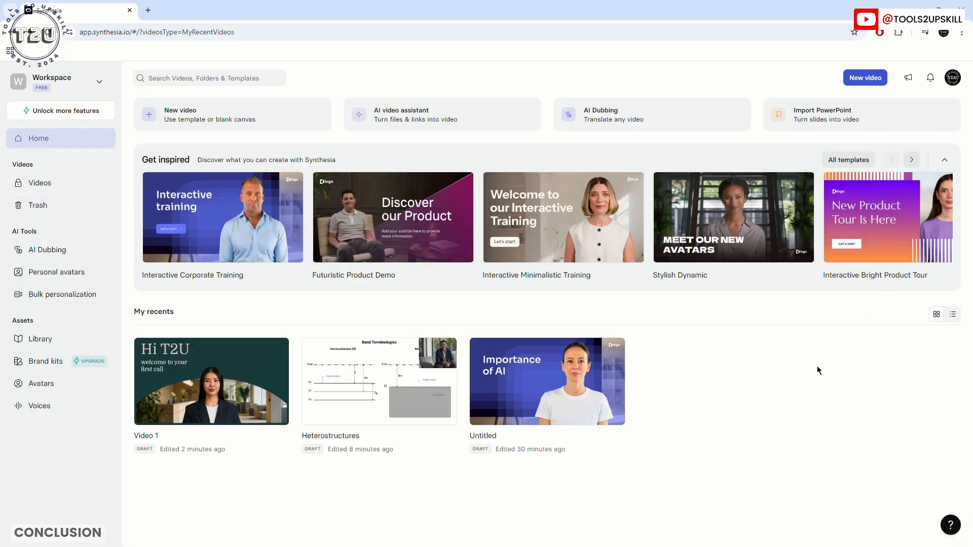